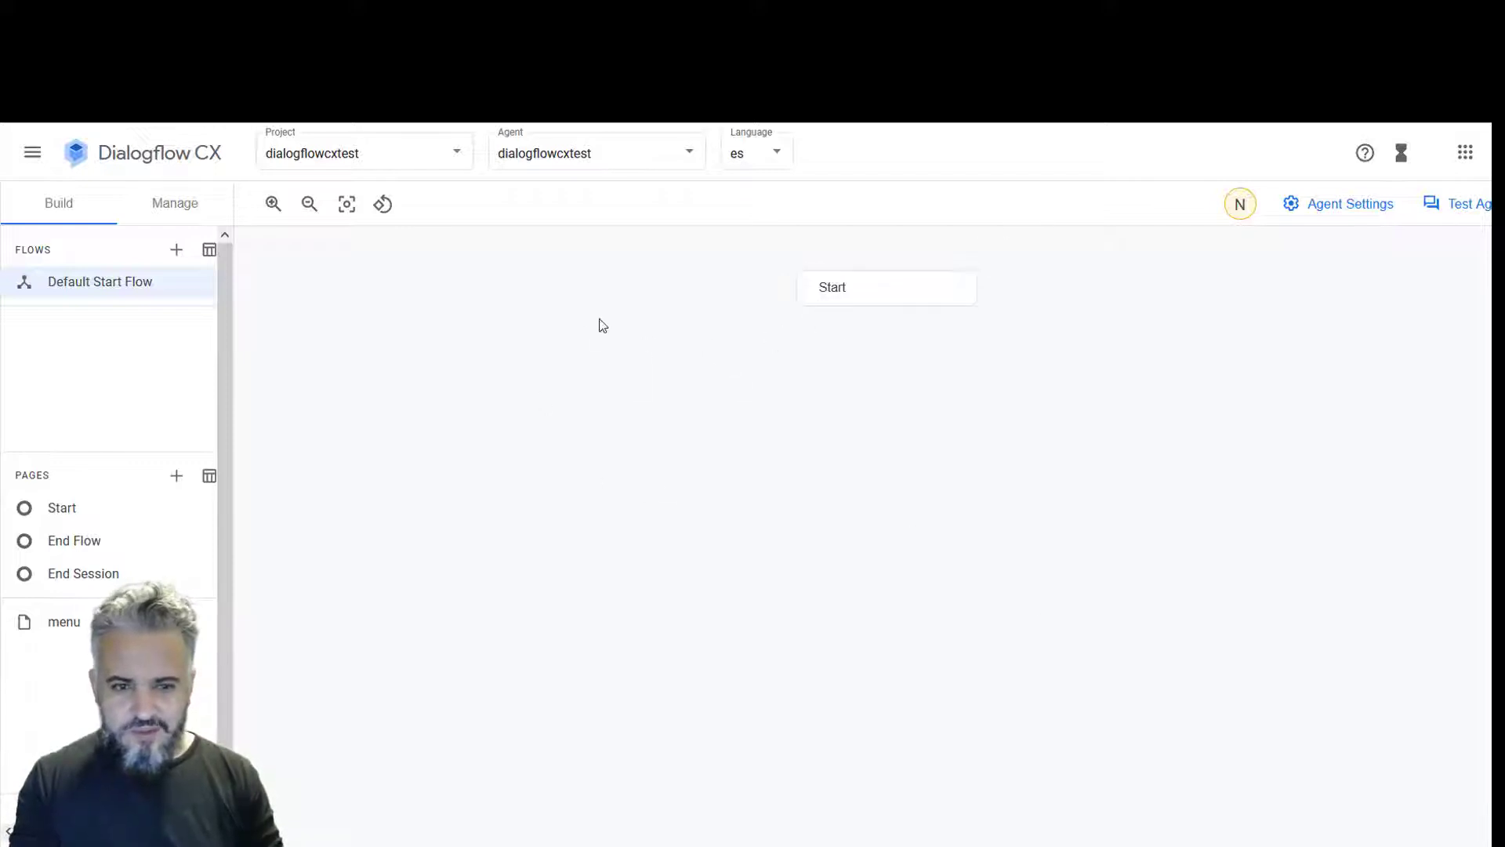
- Test the agent in the simulator by sending the greeting 'hol'
left_click(883, 300)
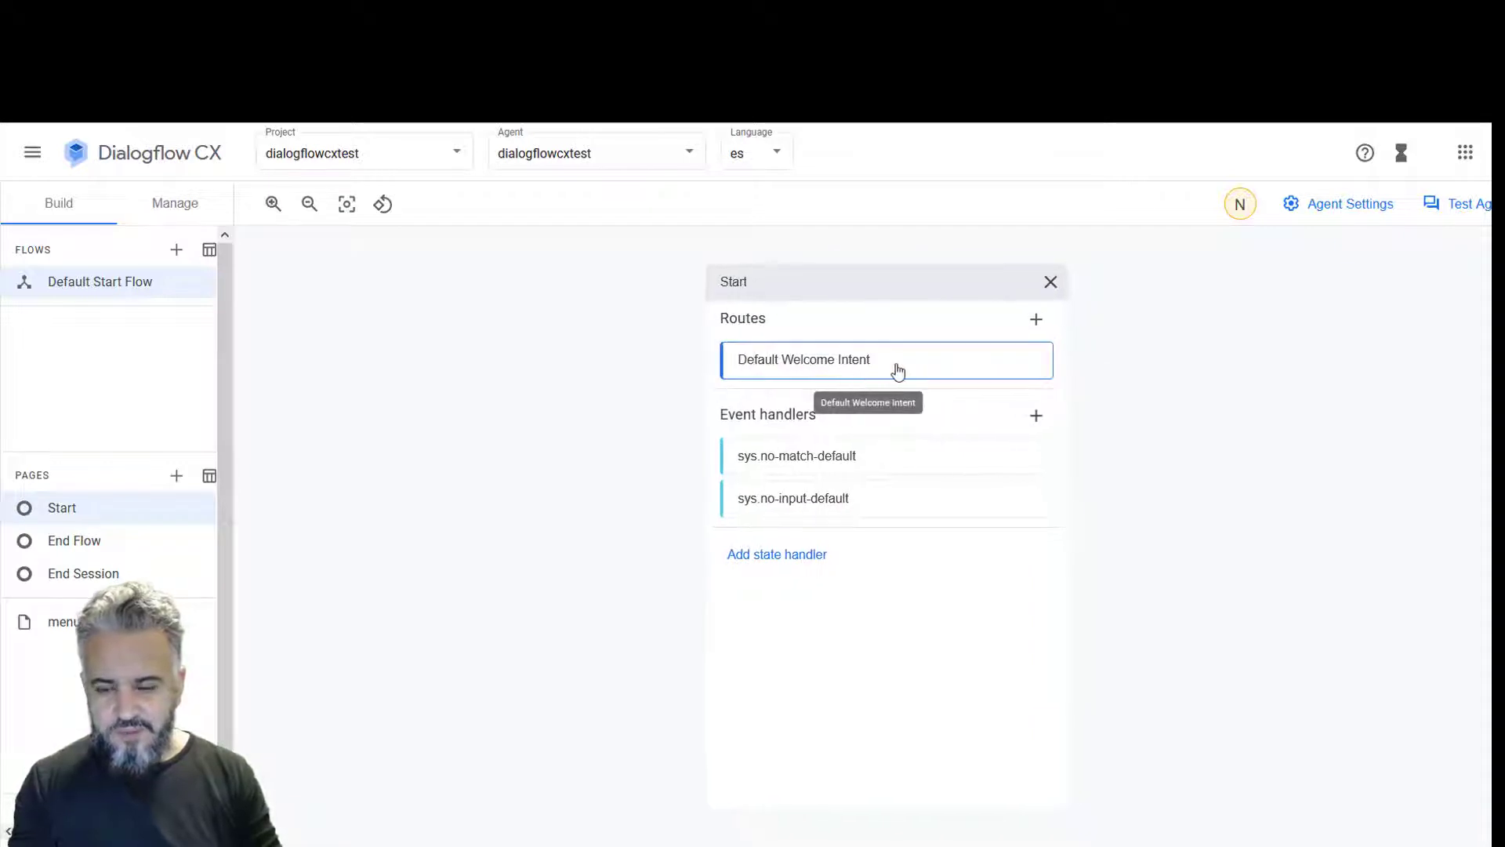
left_click(1460, 204)
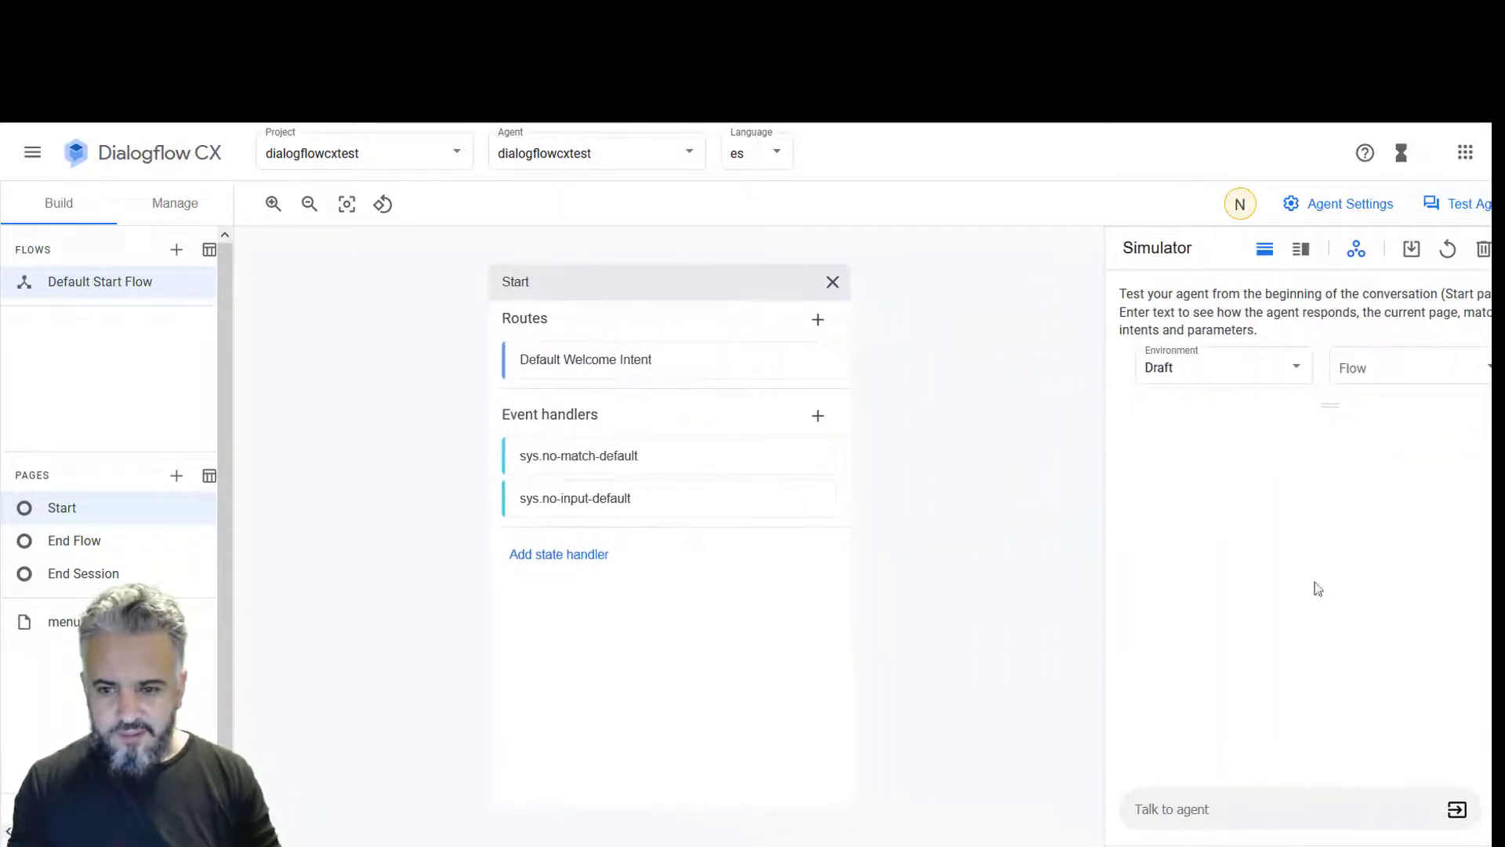
type("hol")
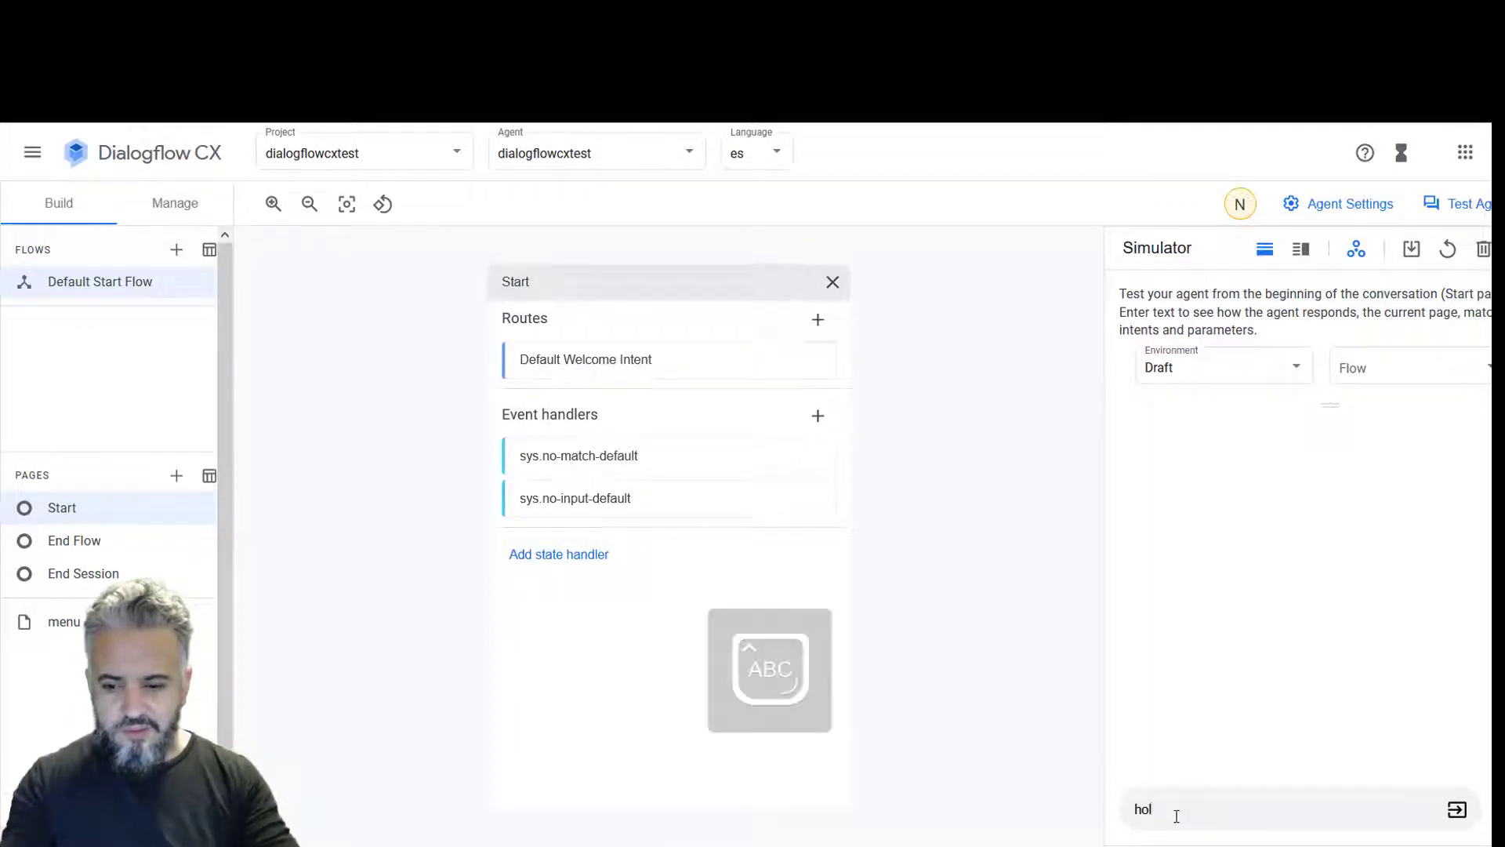
key("Return")
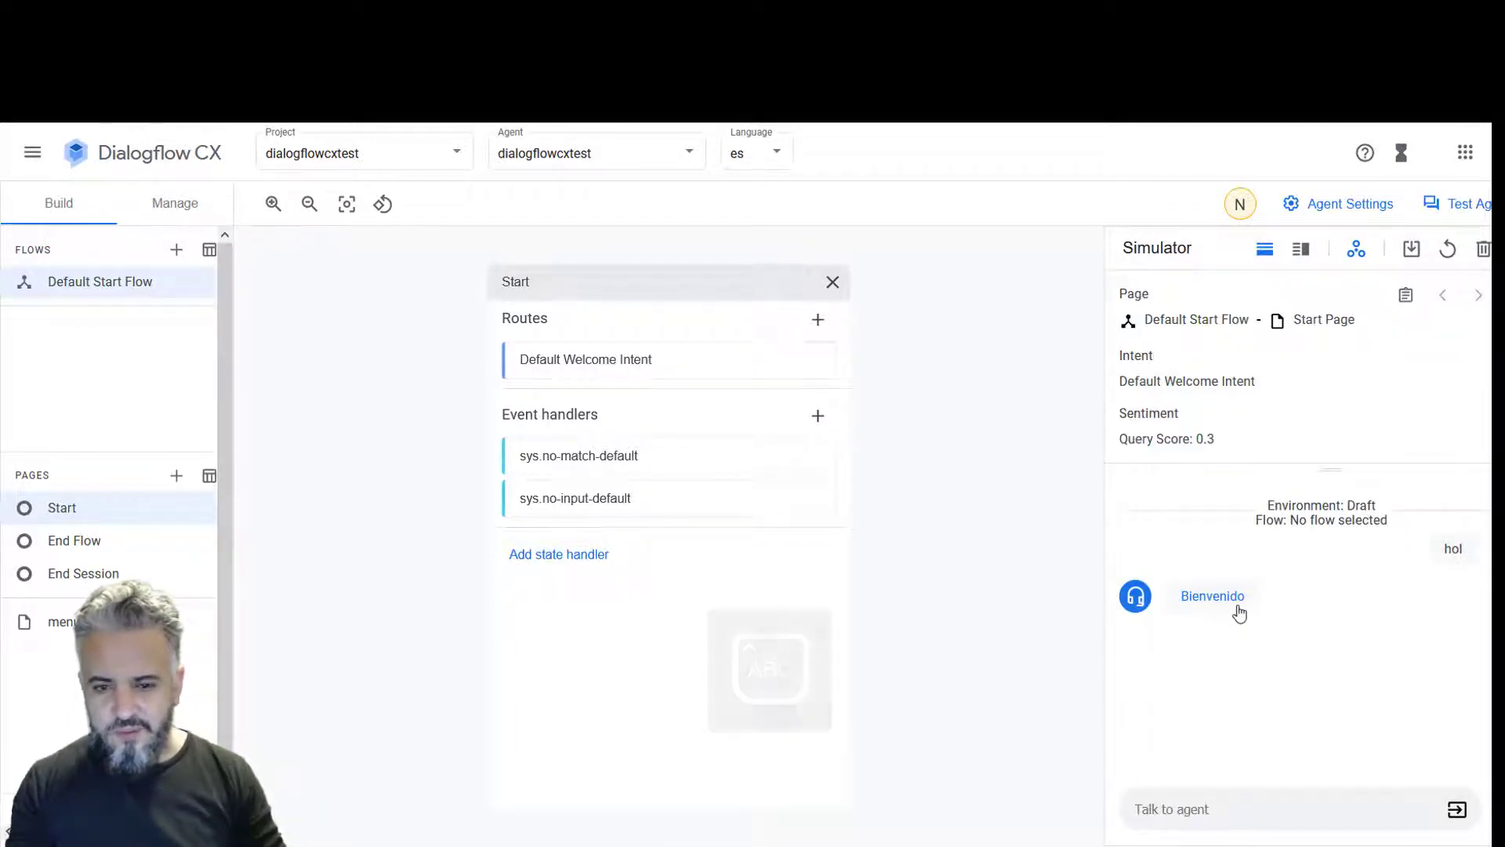
- Change the Default Welcome Intent route's reply to 'Bienvenido A Dialogflow CX'
left_click(615, 366)
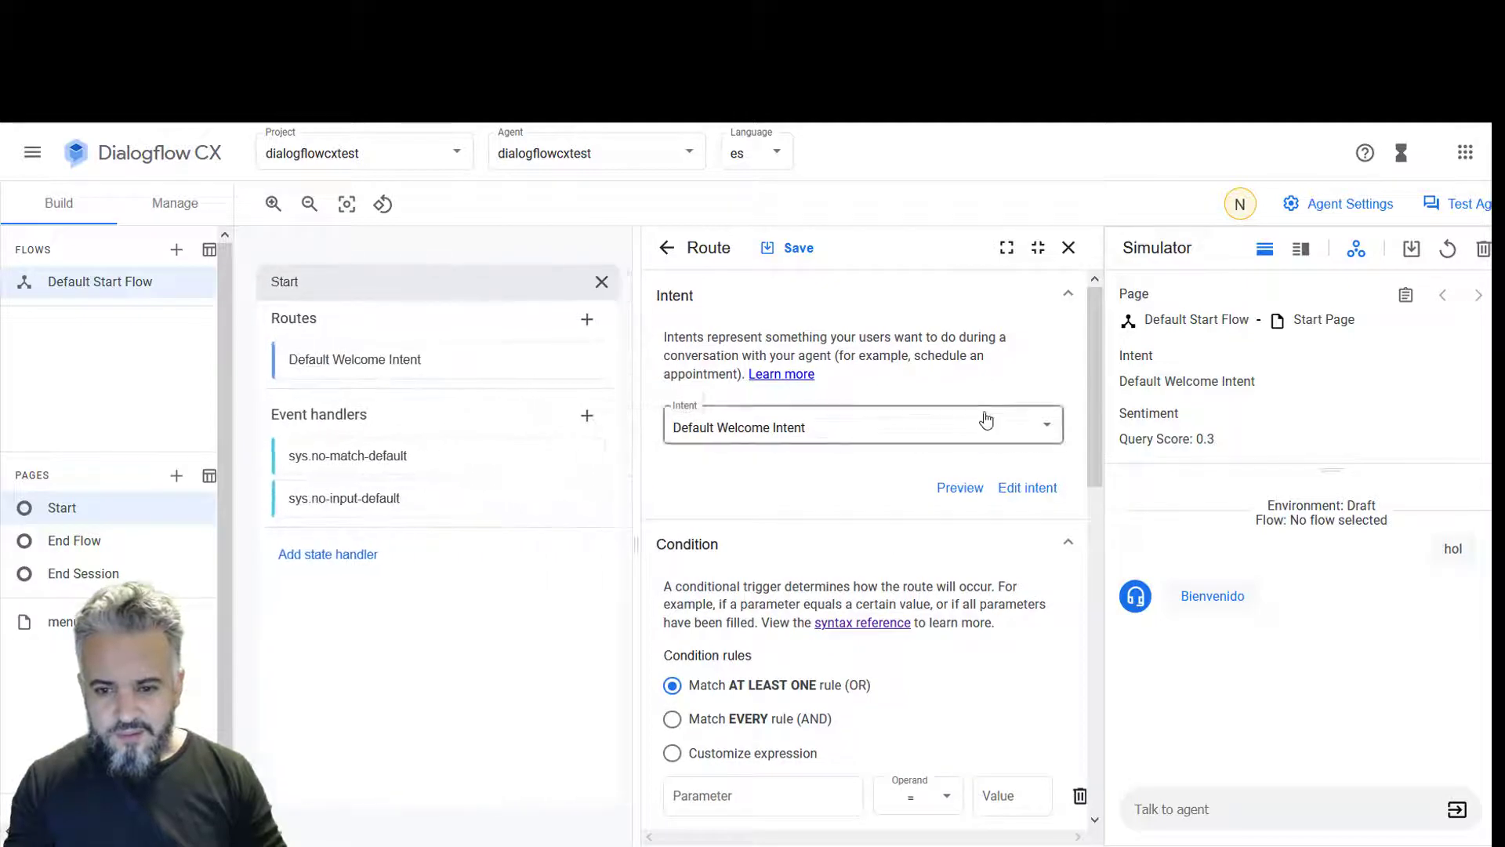
left_click(1028, 487)
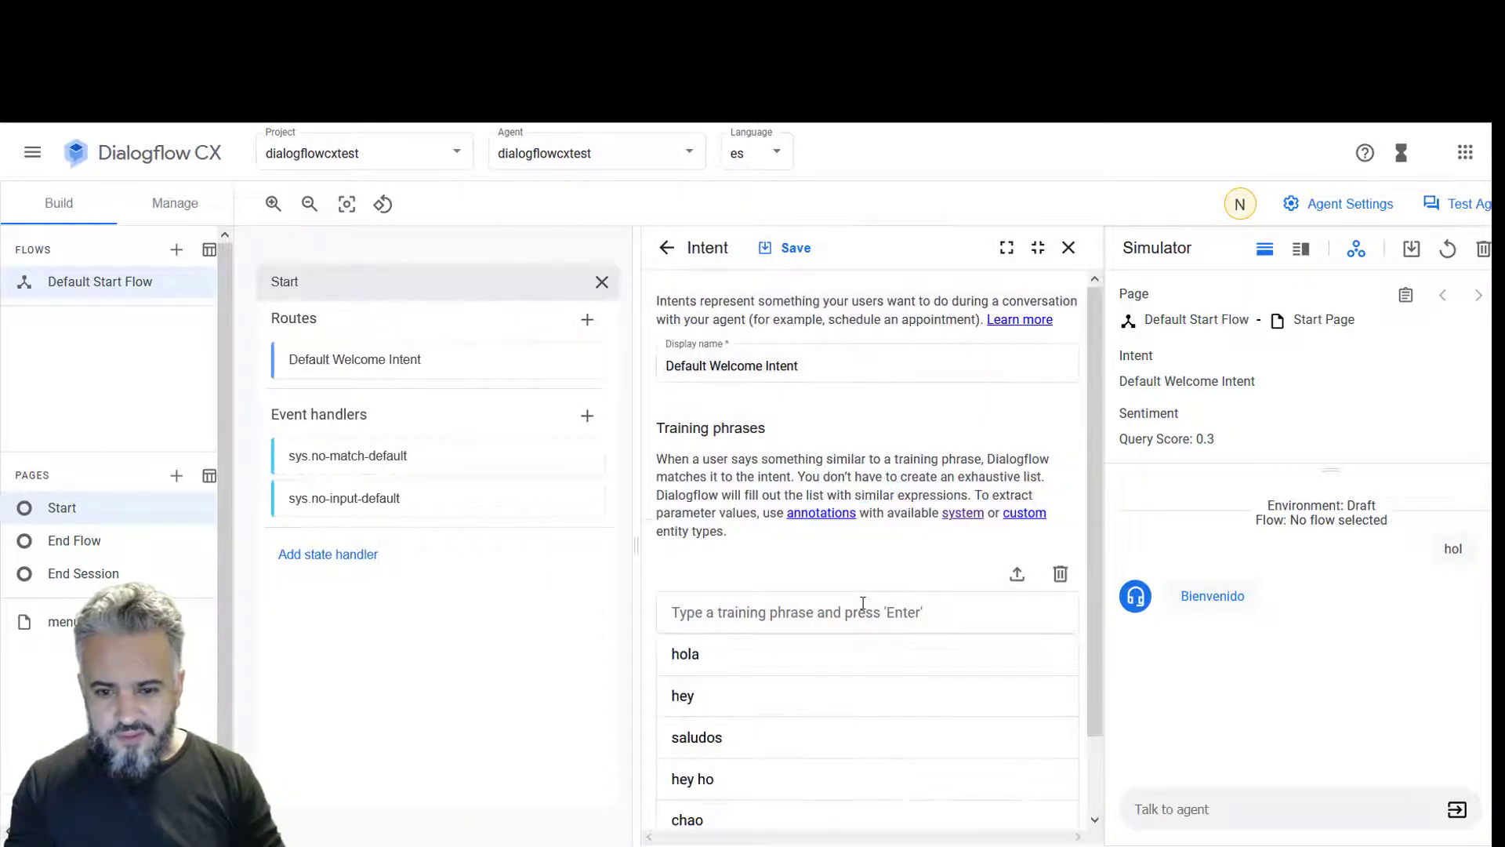
left_click(668, 249)
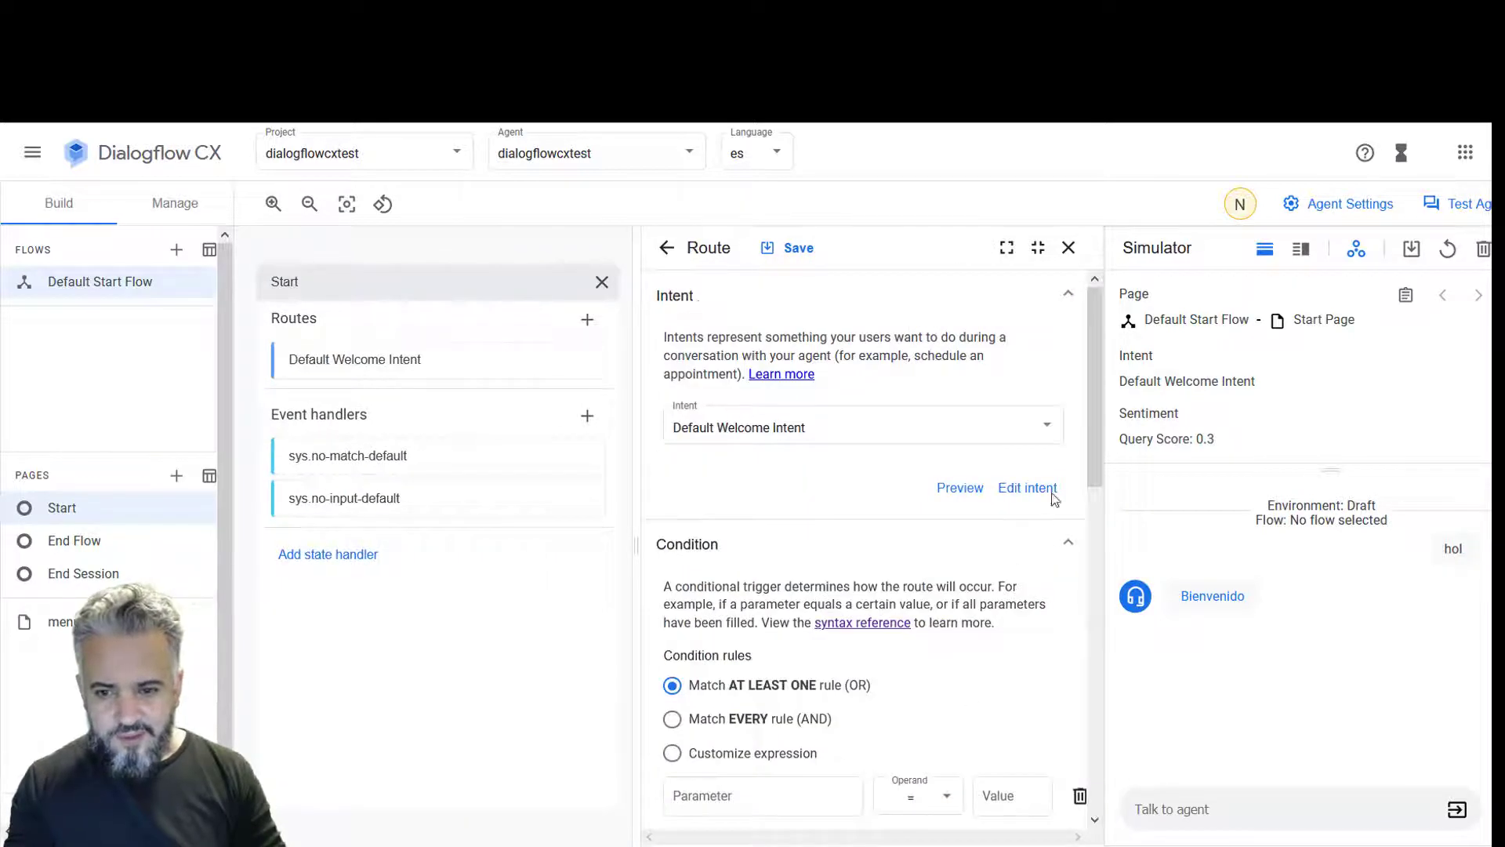
left_click_drag(1094, 431, 1091, 650)
left_click(734, 494)
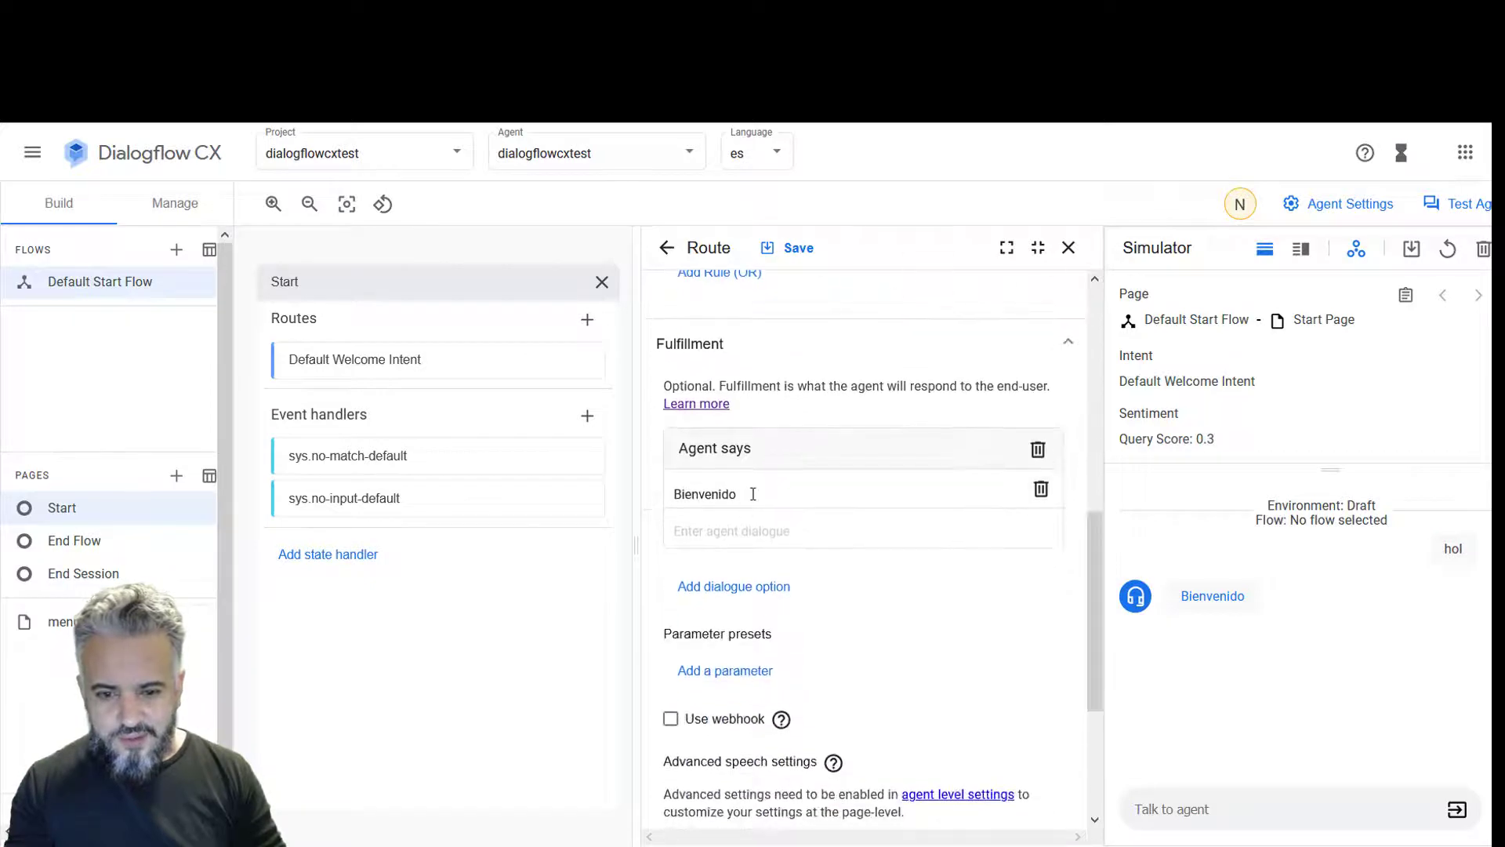
type("A ")
type("IA AUTOM")
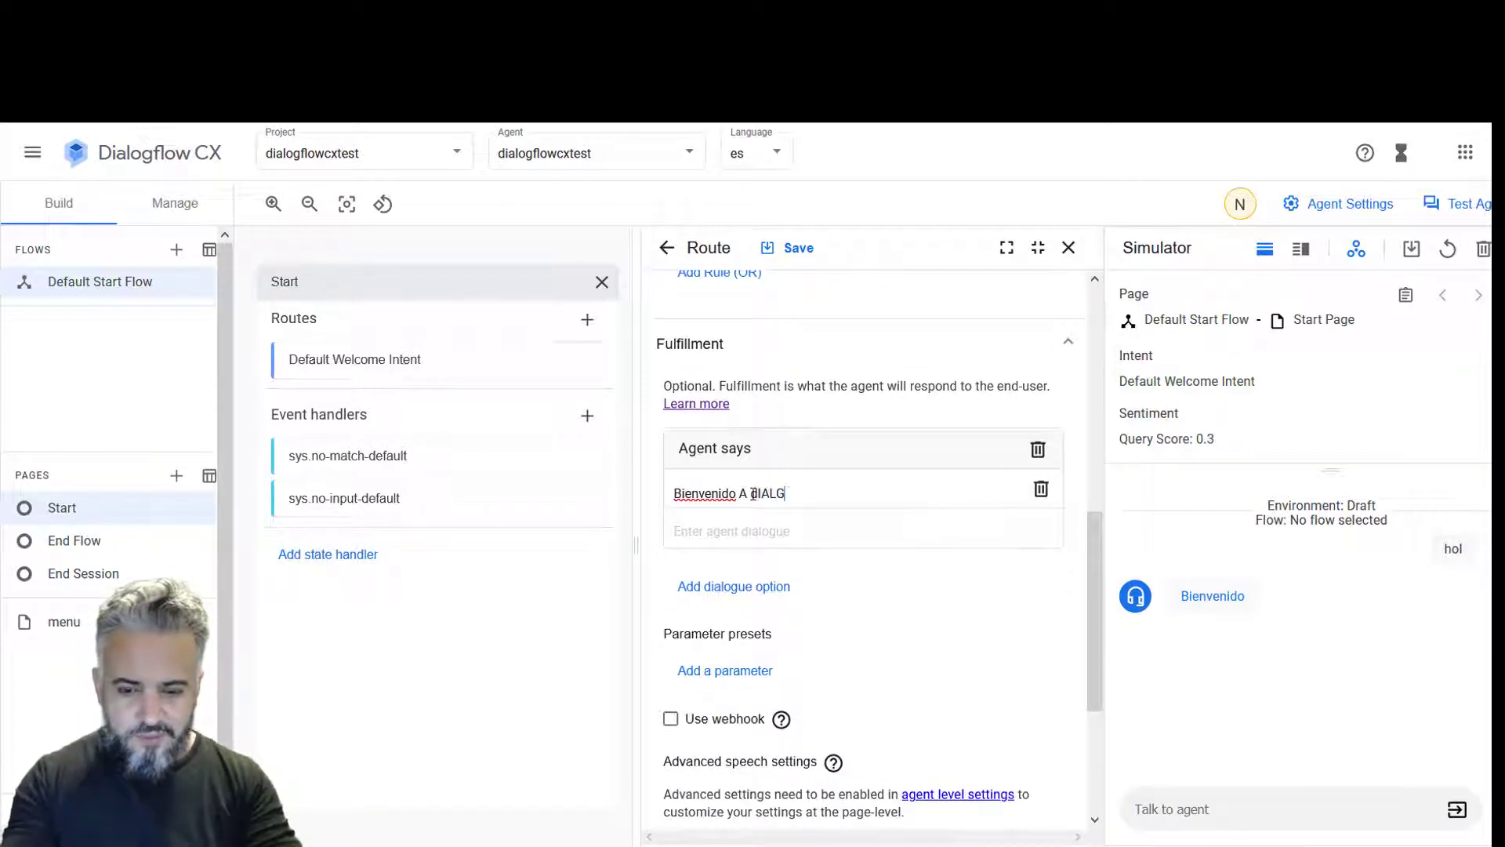
key("BackSpace")
key("BackSpace")
key("BackSpace")
key("BackSpace")
key("BackSpace")
key("BackSpace")
key("BackSpace")
key("BackSpace")
key("Caps_Lock")
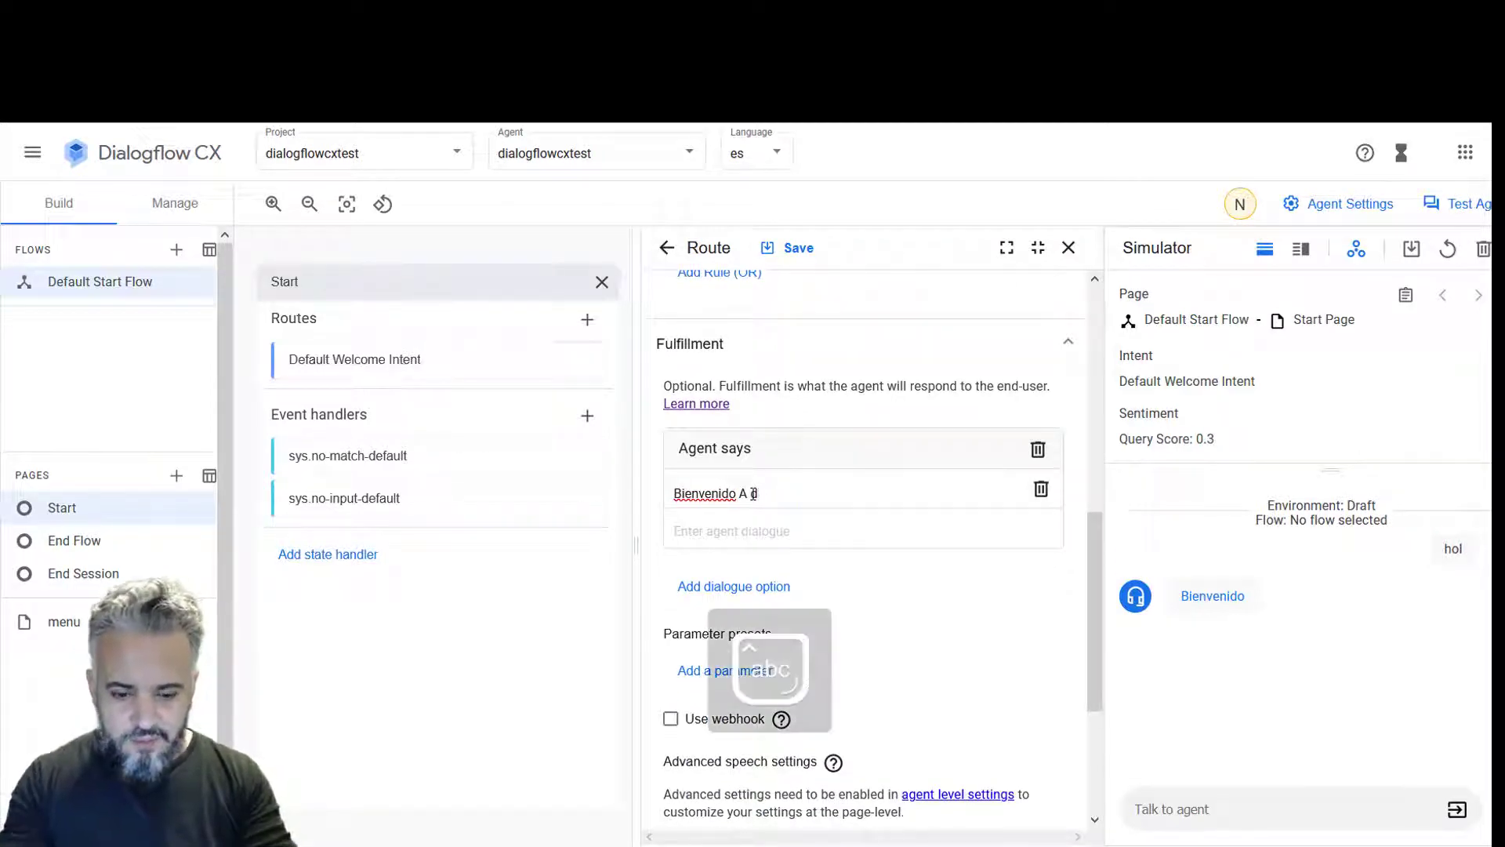
type("i")
key("BackSpace")
key("BackSpace")
type("Dialogflow CX")
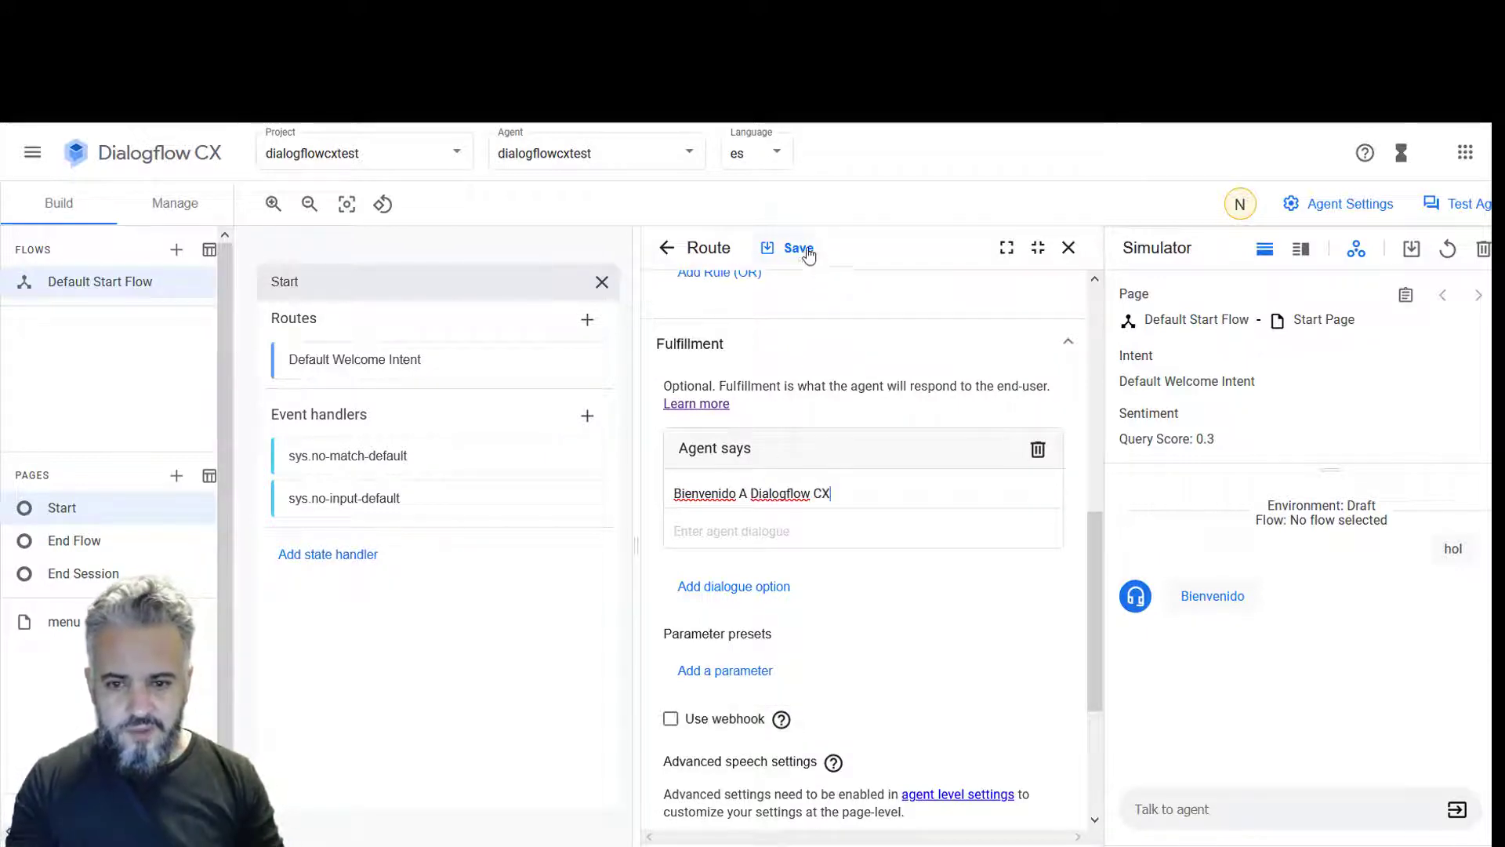
- Save the route, test it with 'hola', then clear the simulator and close the editor
left_click(804, 250)
left_click(1198, 805)
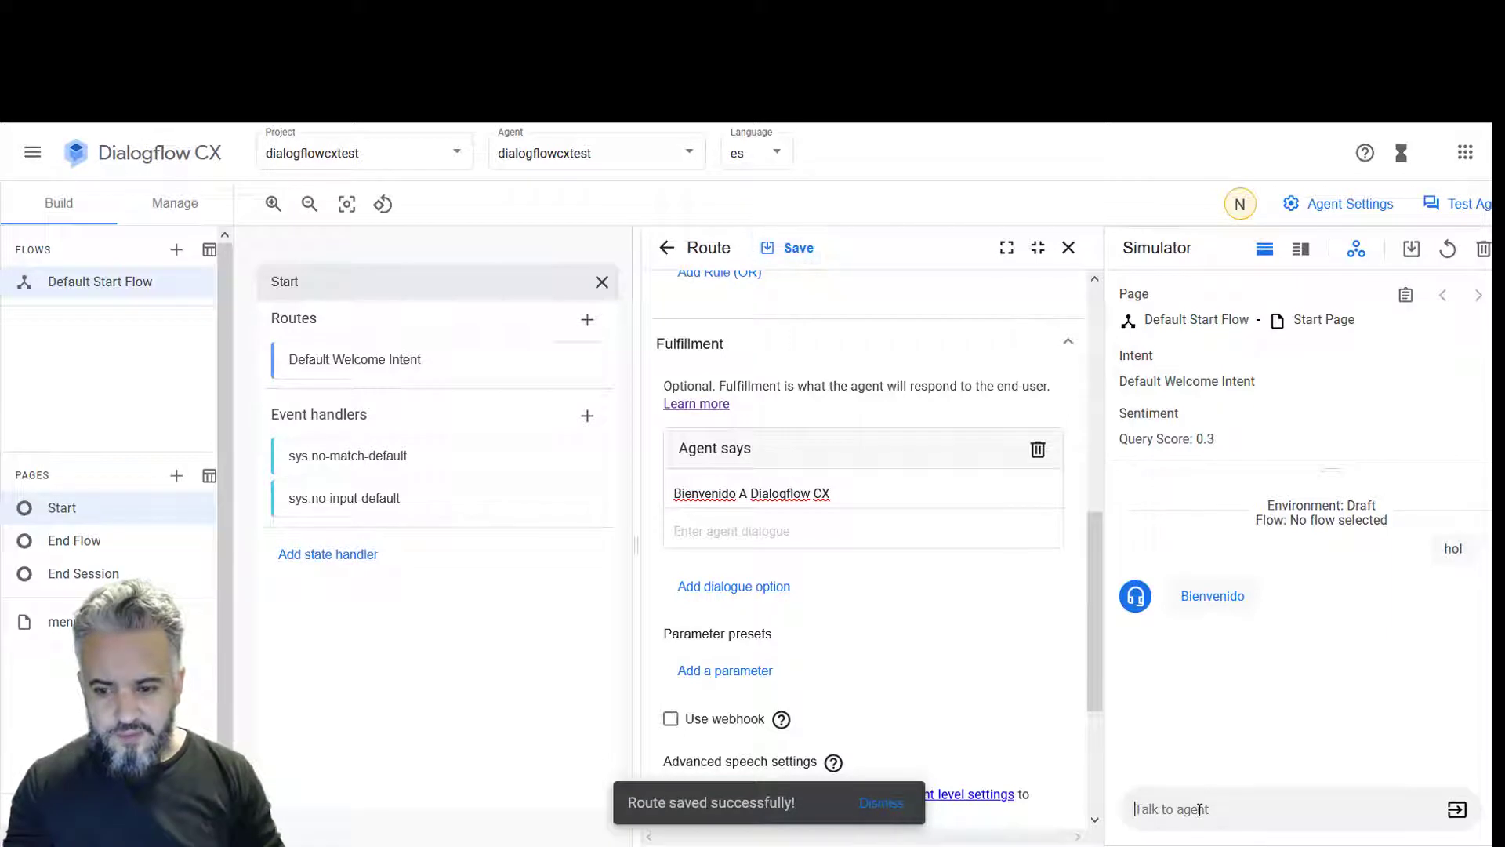
type("hola")
key("Return")
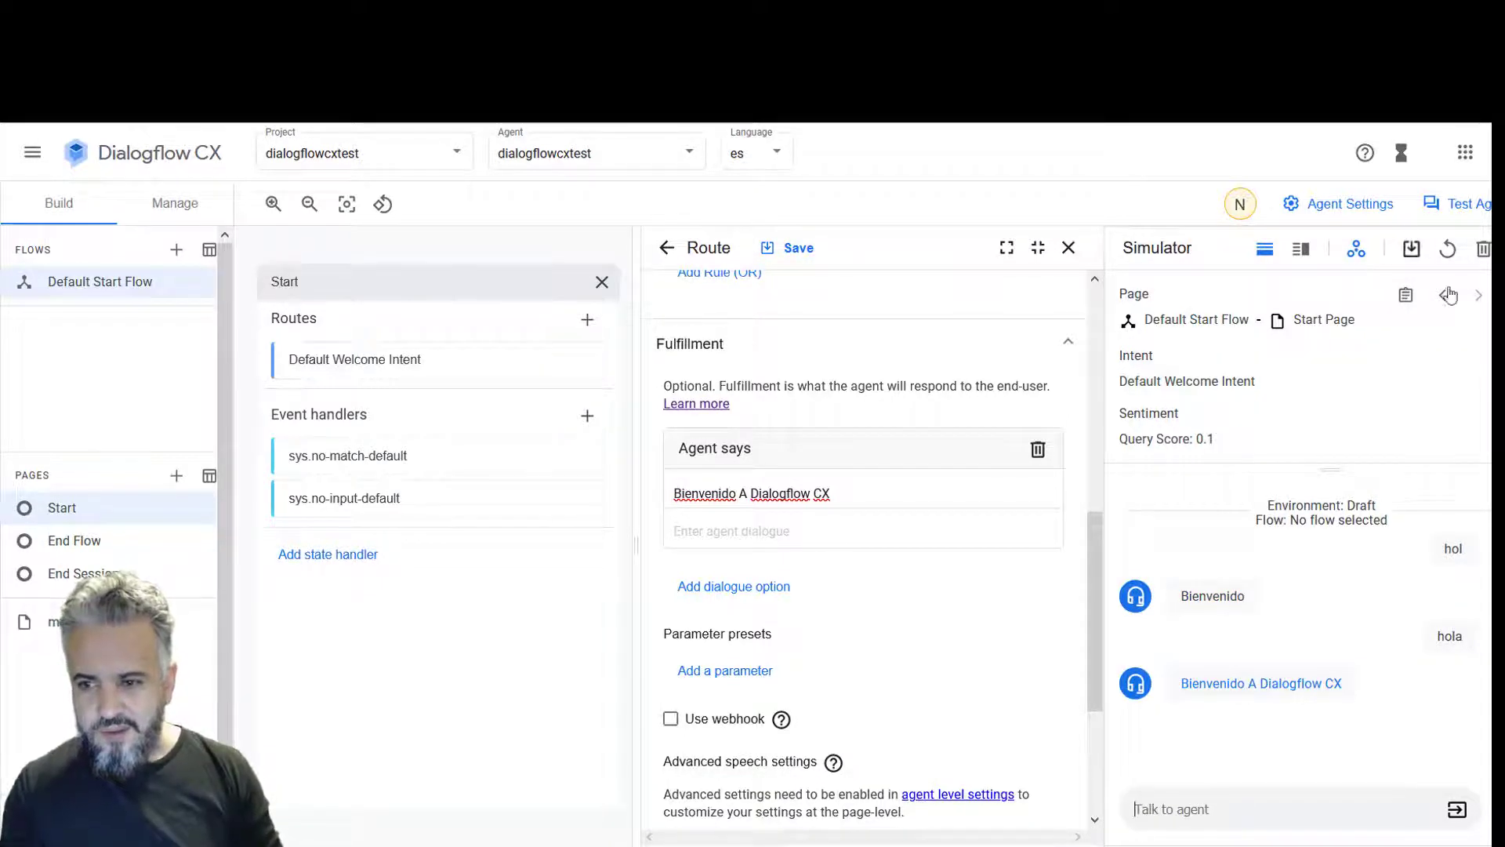
left_click(1484, 249)
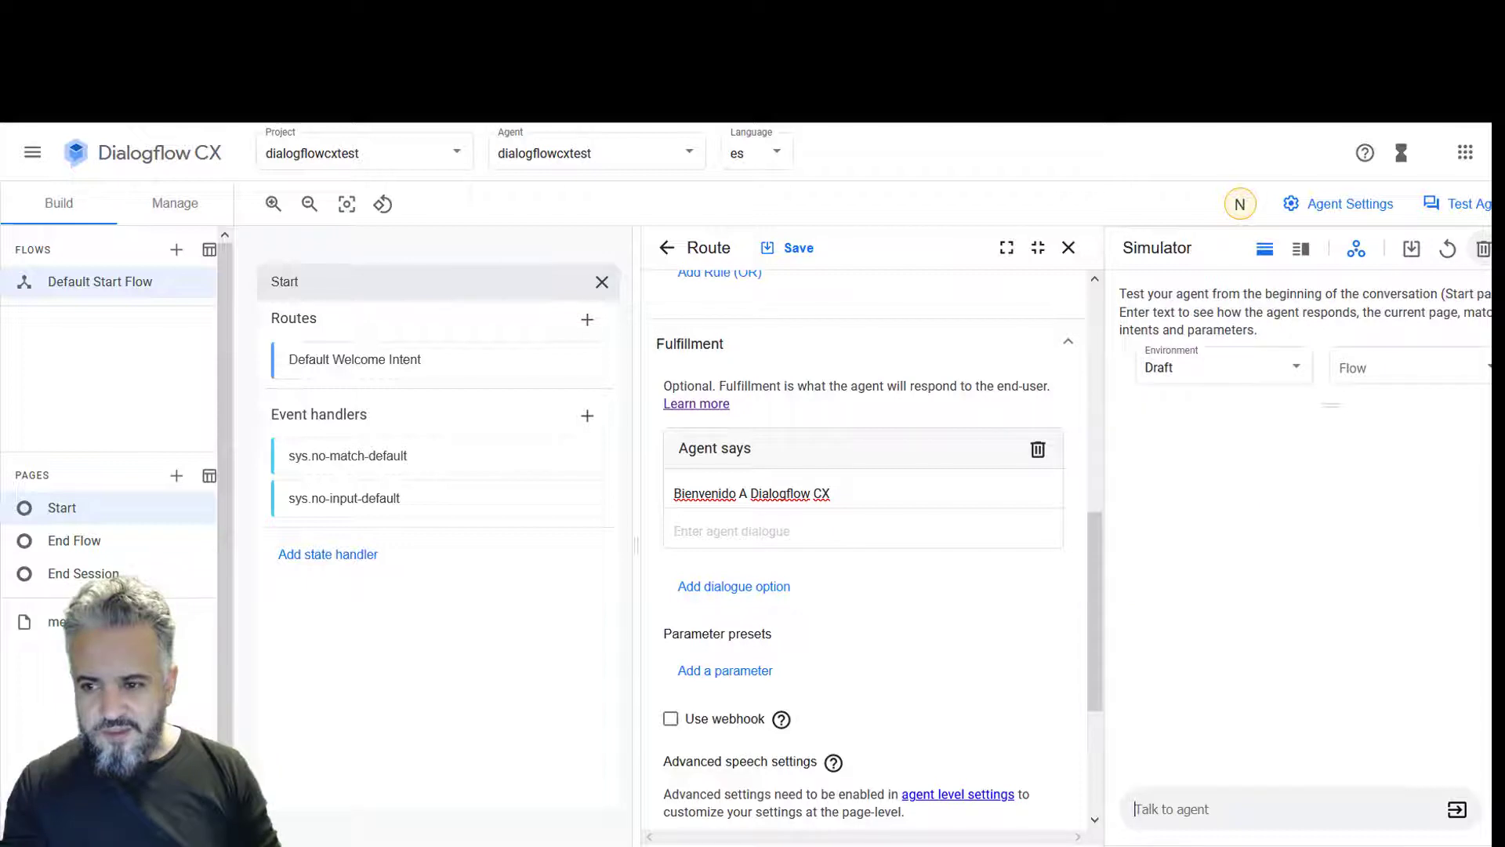
left_click(1069, 248)
left_click(723, 281)
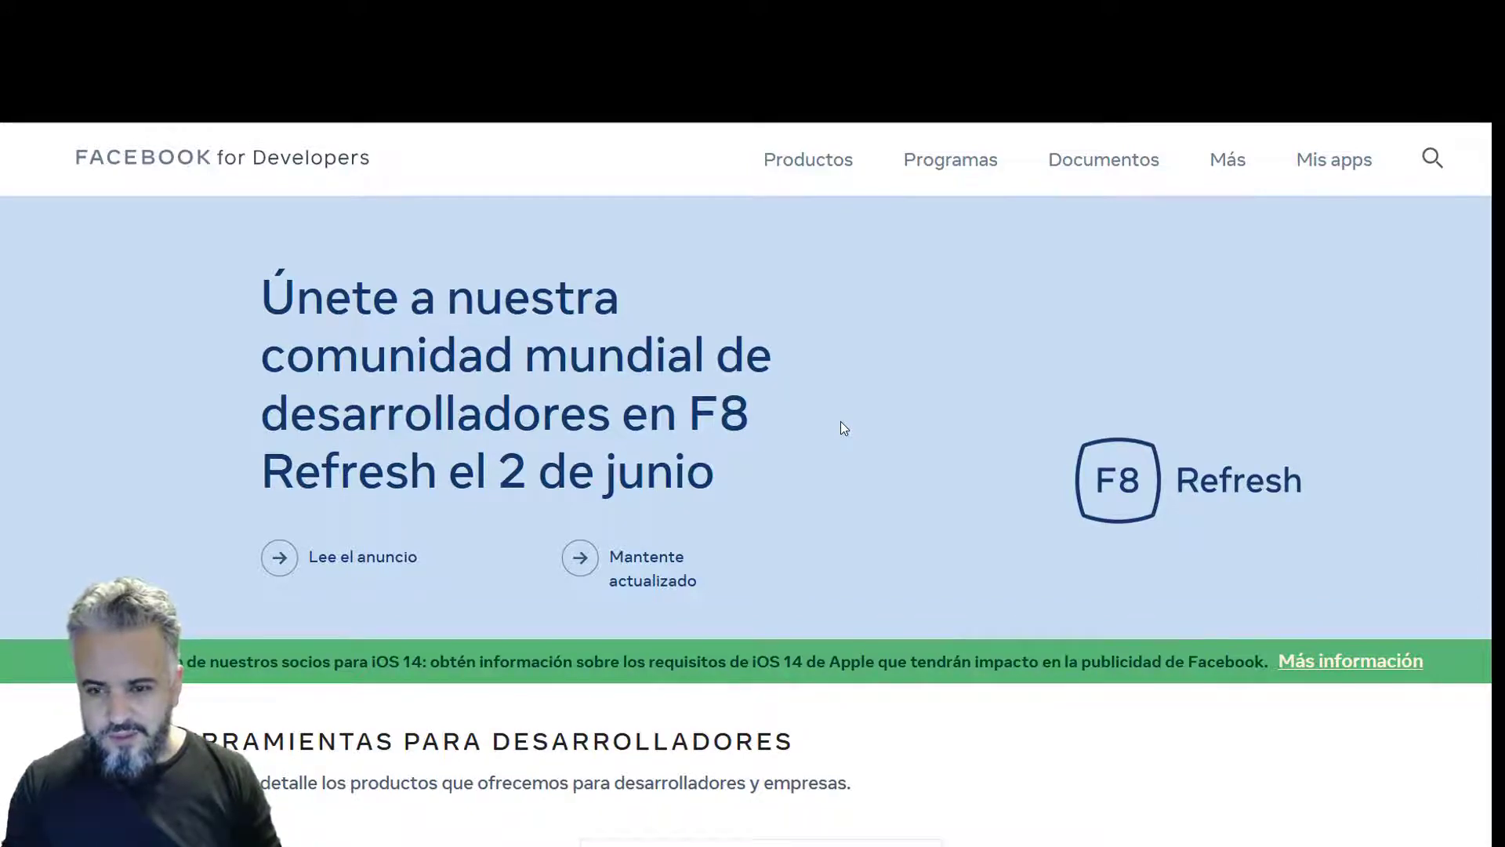
- Go to the Mis apps page listing the developer's apps
left_click(1337, 163)
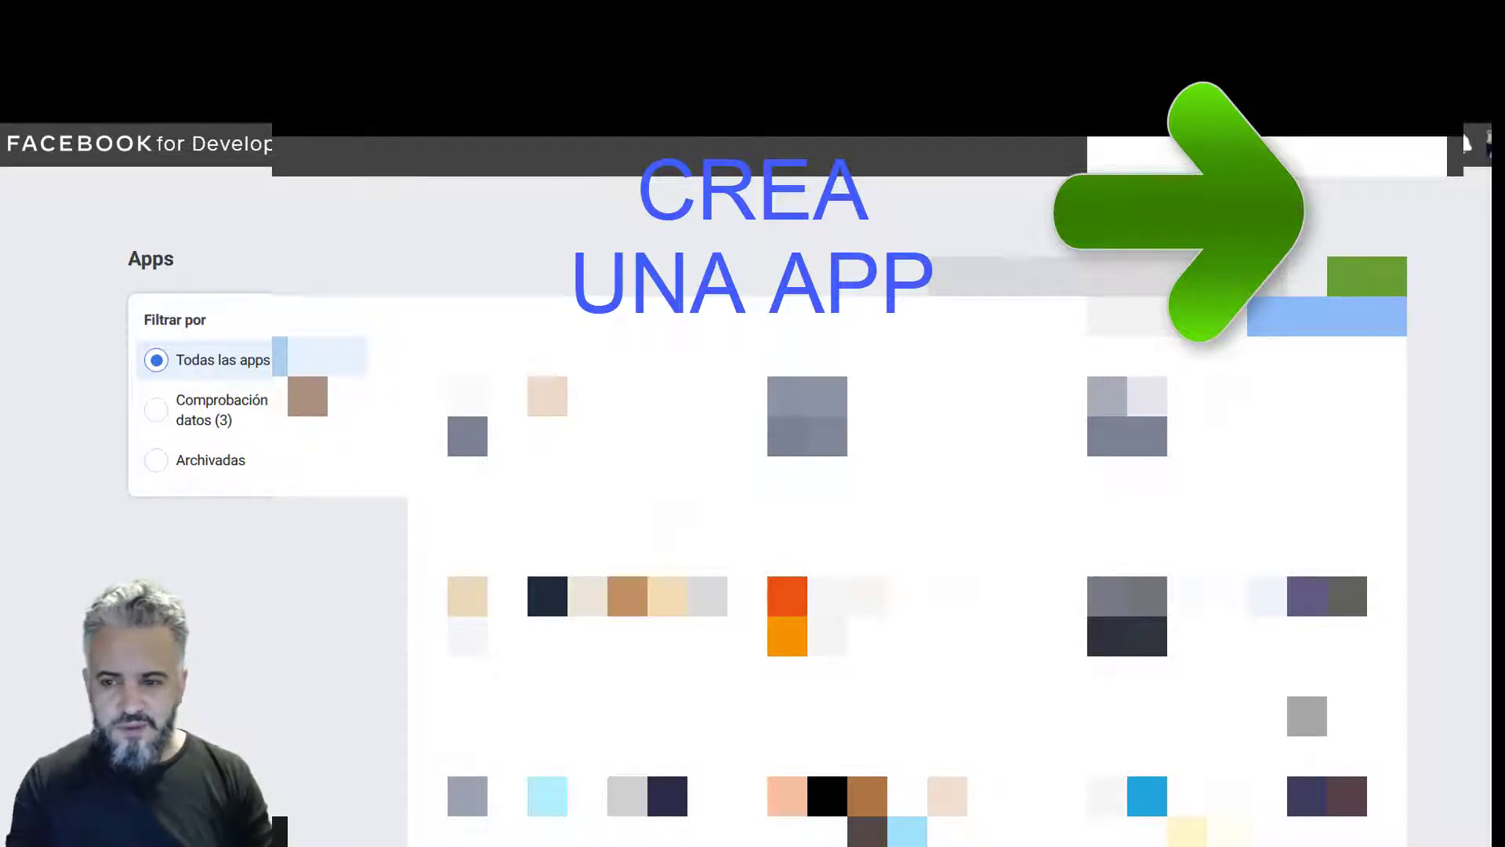
- Open the dialogflowcx app's Agrega productos catalogue and browse the product cards
scroll(907, 510, "down", 5)
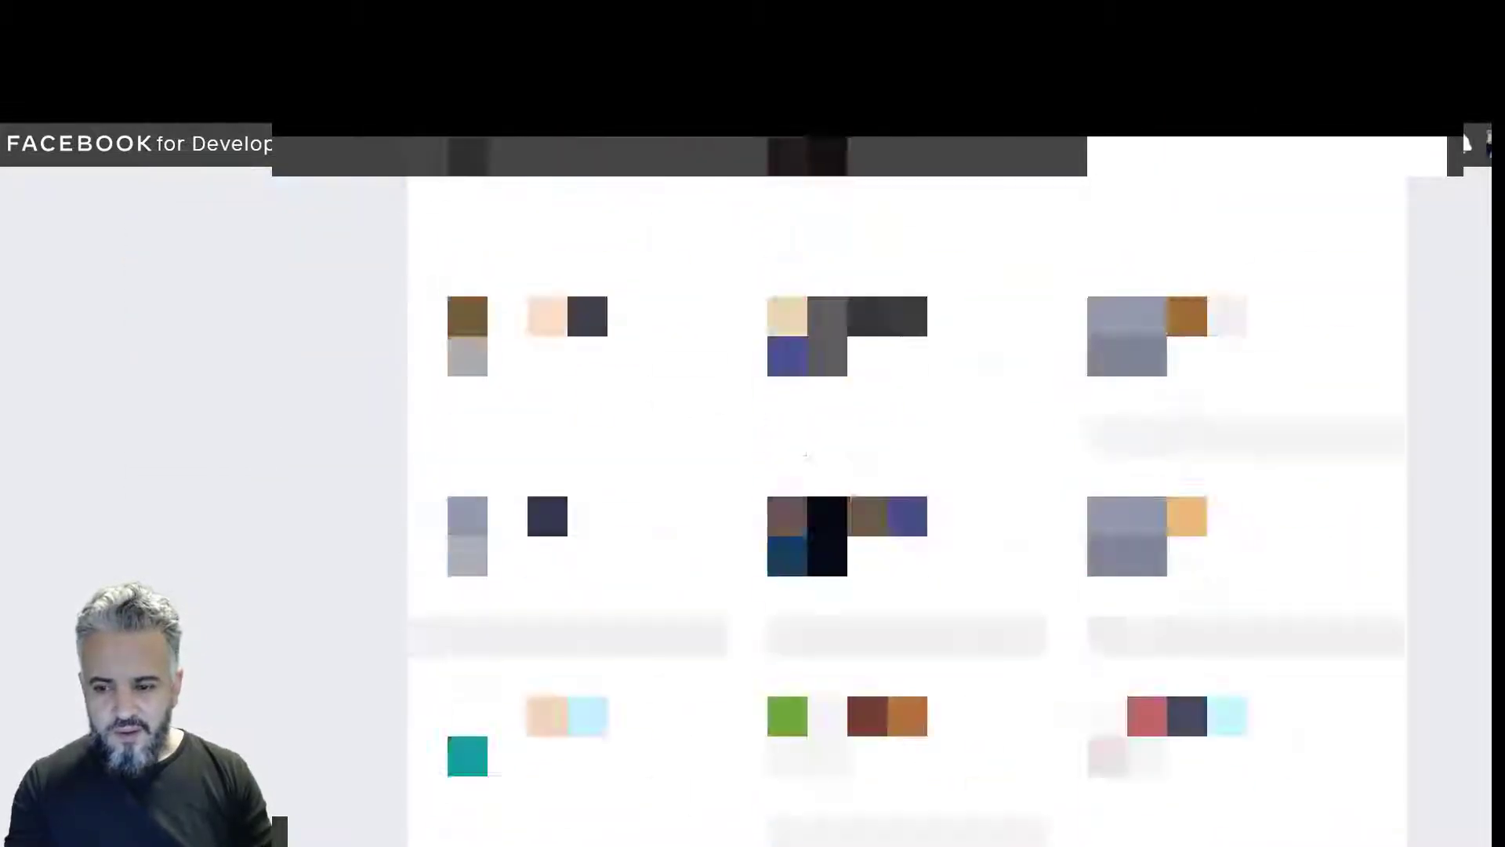
scroll(1359, 460, "down", 5)
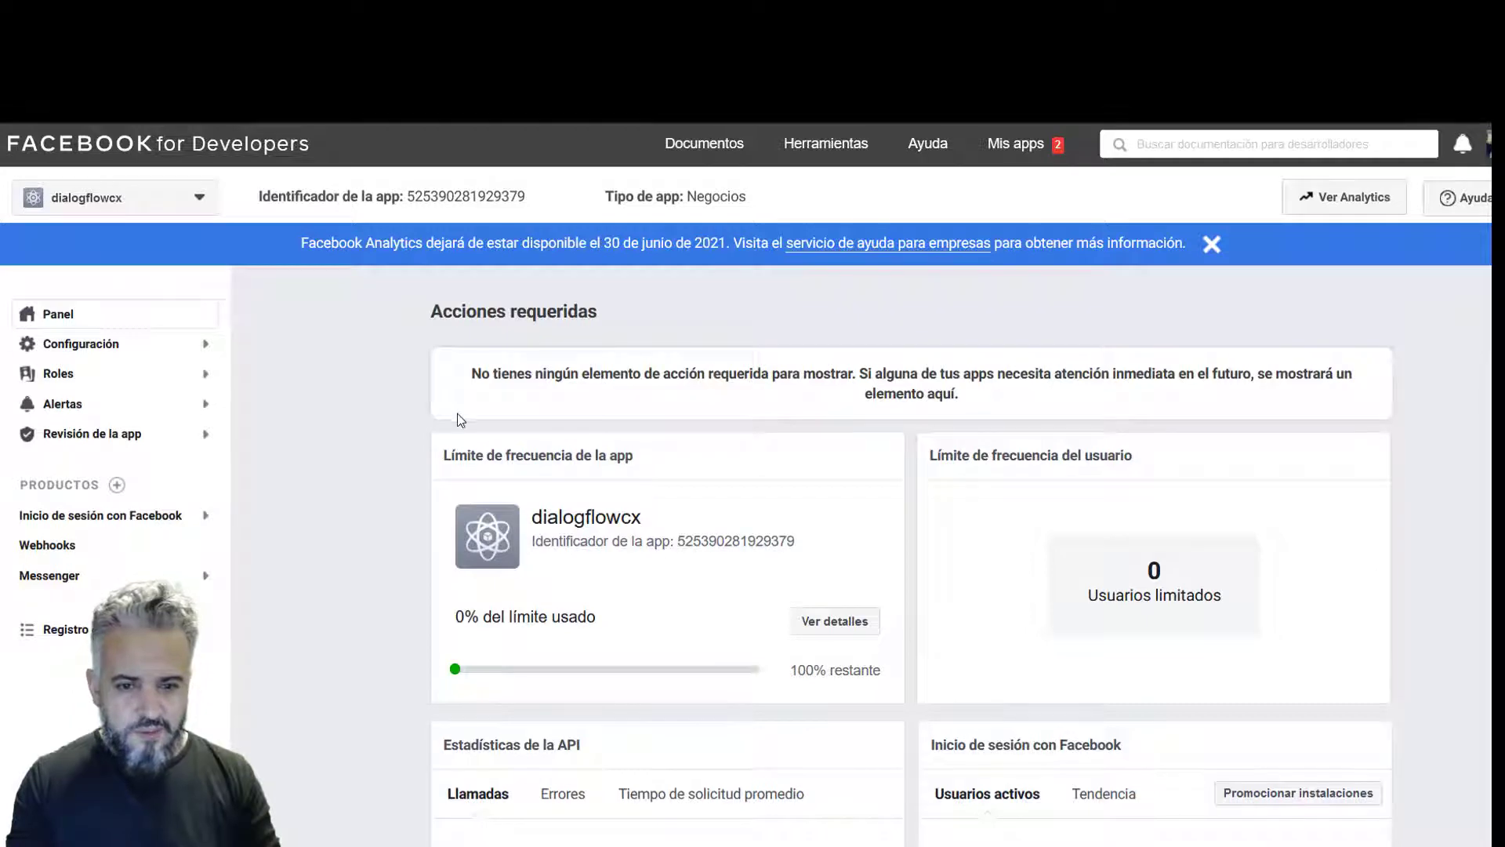
left_click(117, 484)
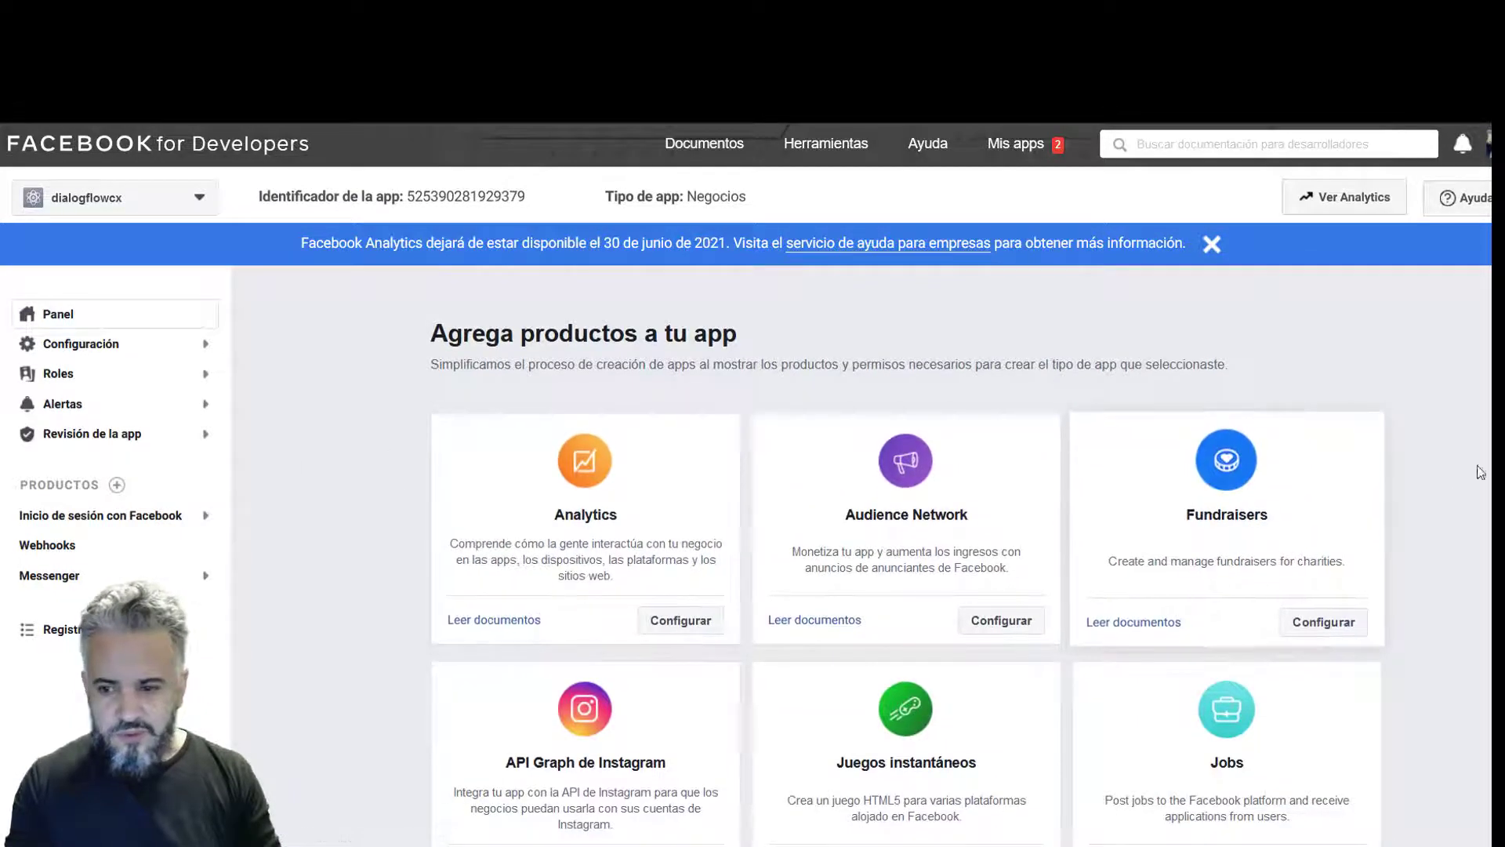
scroll(905, 549, "down", 8)
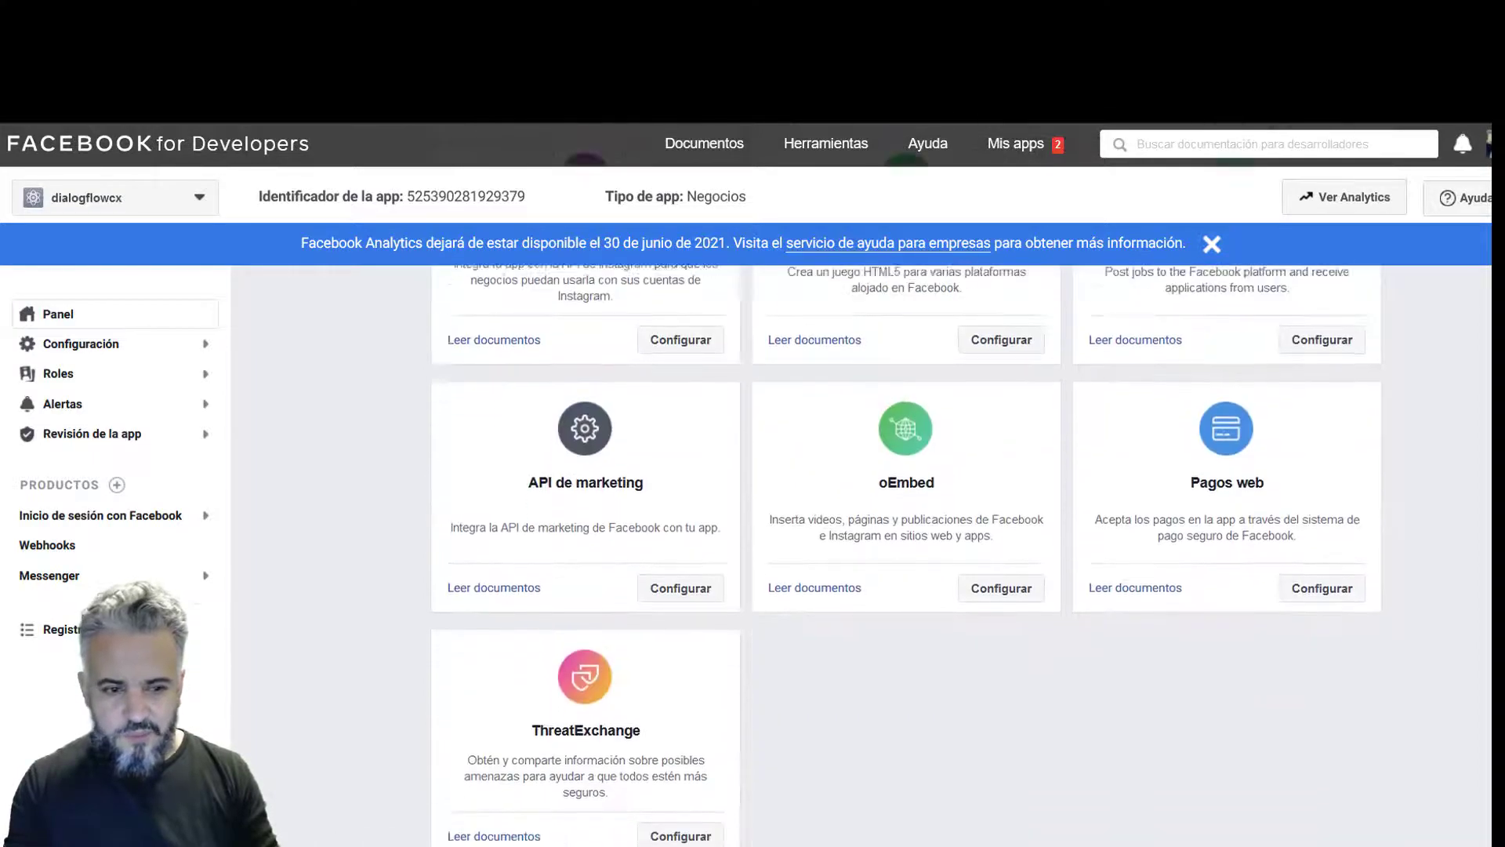
scroll(906, 517, "up", 1)
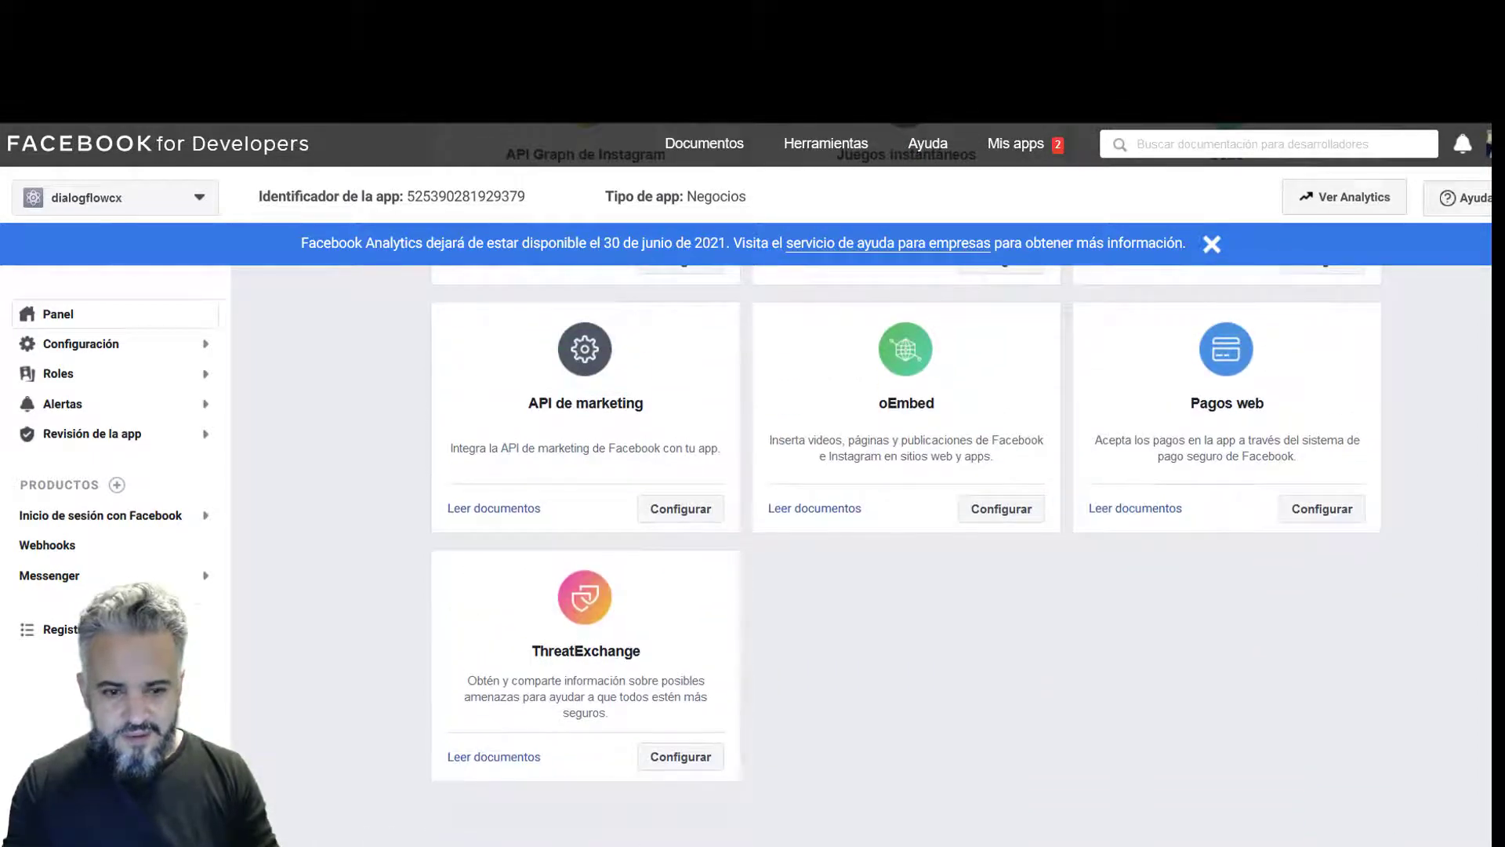
scroll(906, 549, "down", 4)
scroll(906, 549, "up", 10)
scroll(905, 549, "down", 2)
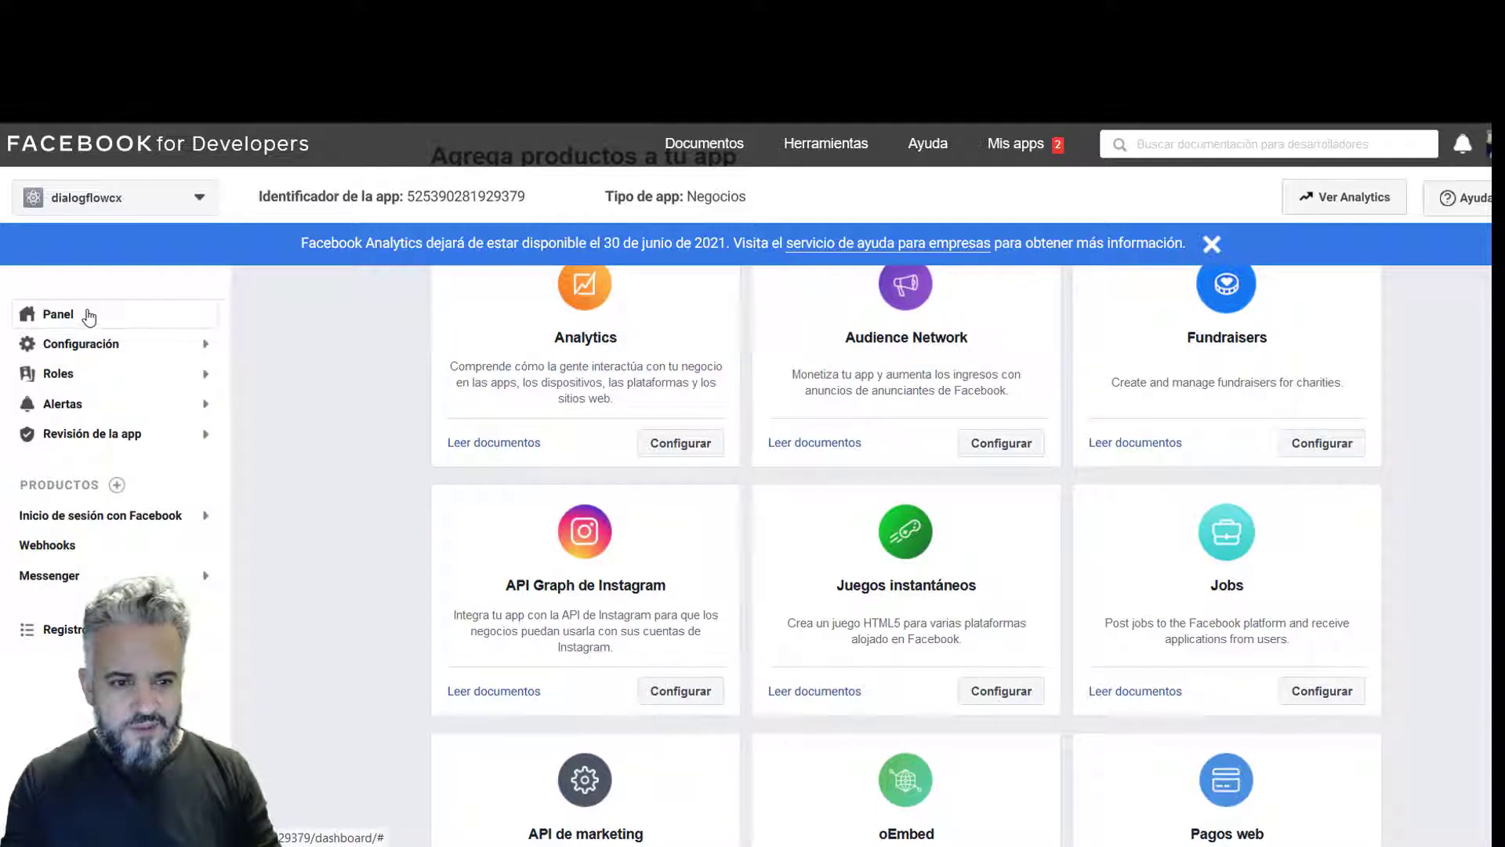
- Return to the app's Panel dashboard and expand the Configuración settings
left_click(128, 320)
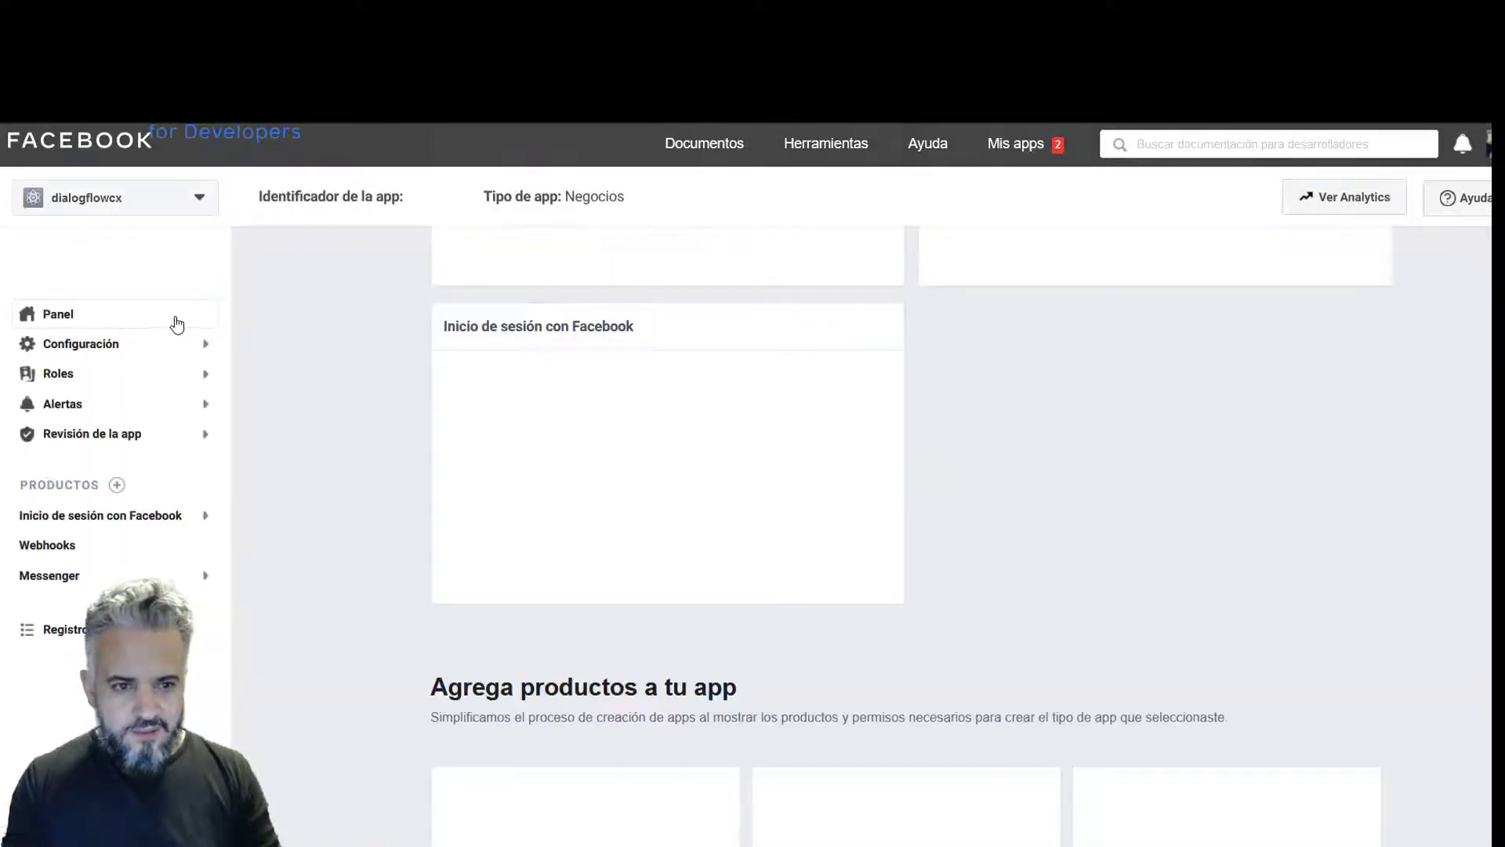
scroll(290, 375, "down", 6)
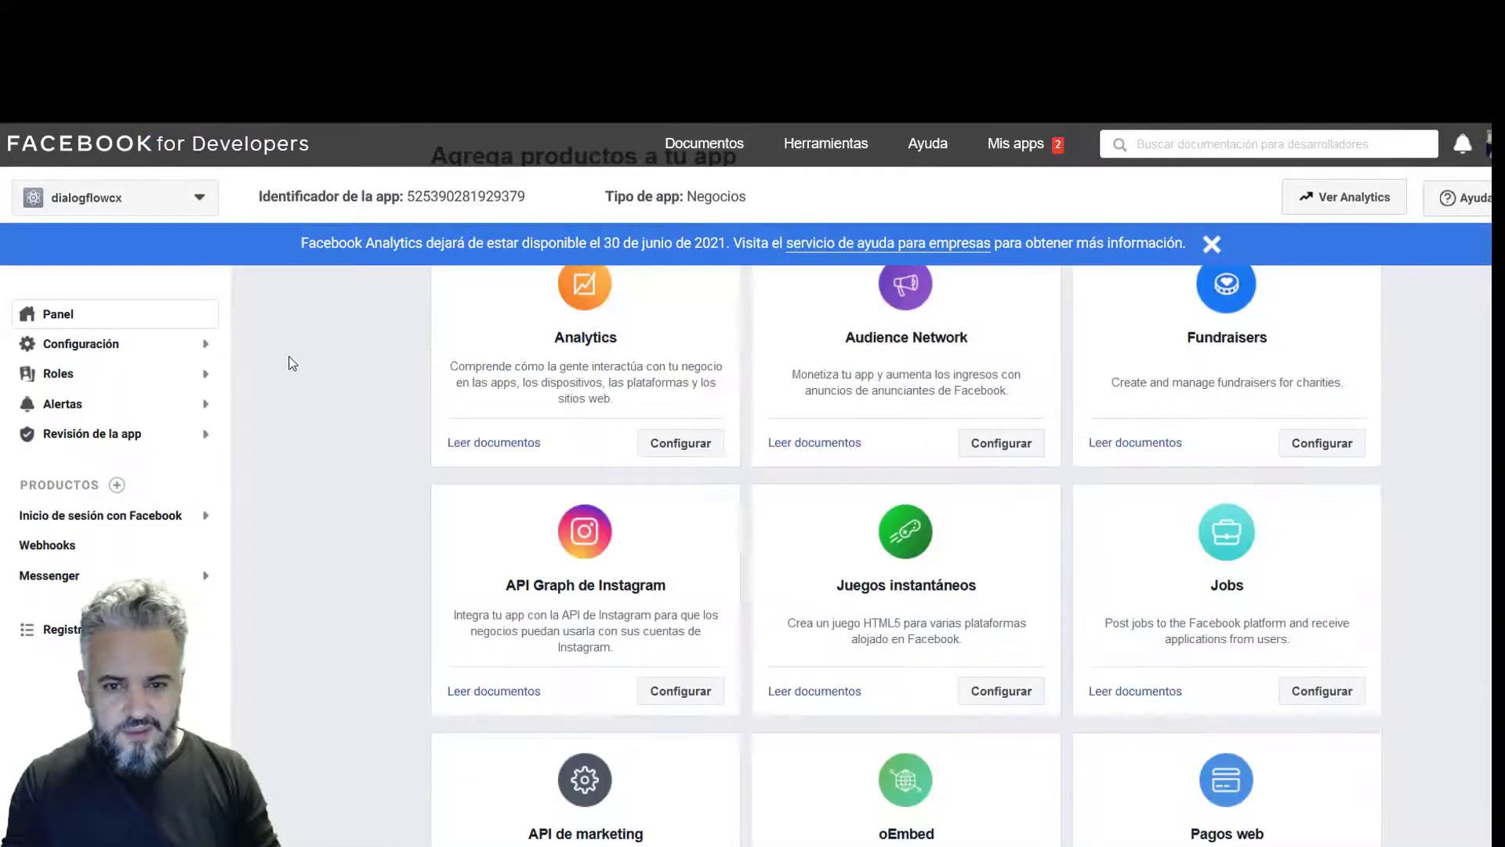
left_click(187, 352)
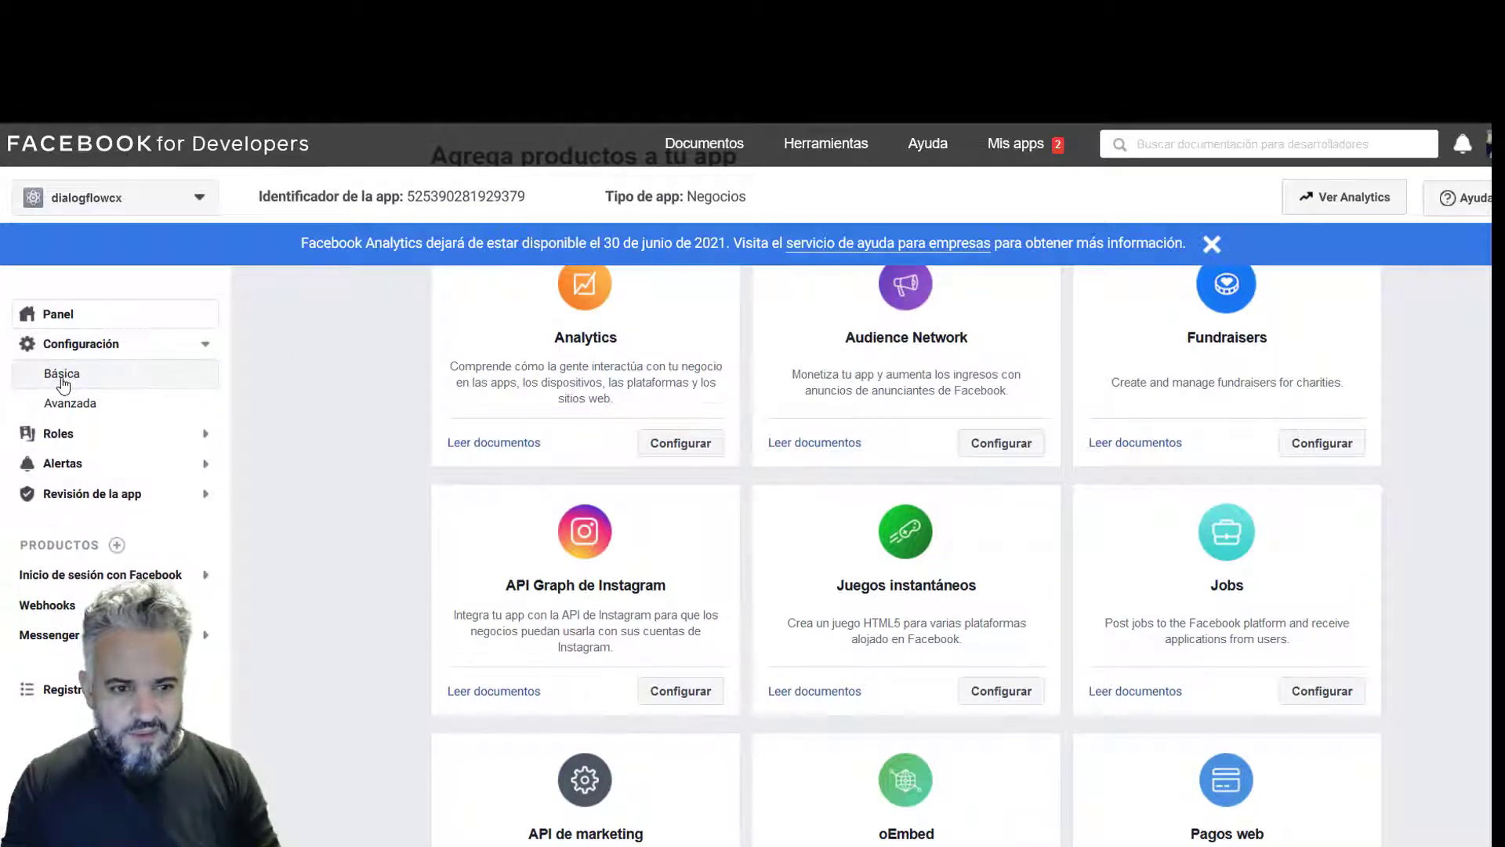
- Reveal the app secret under Configuración > Básica and select it for copying
left_click(63, 378)
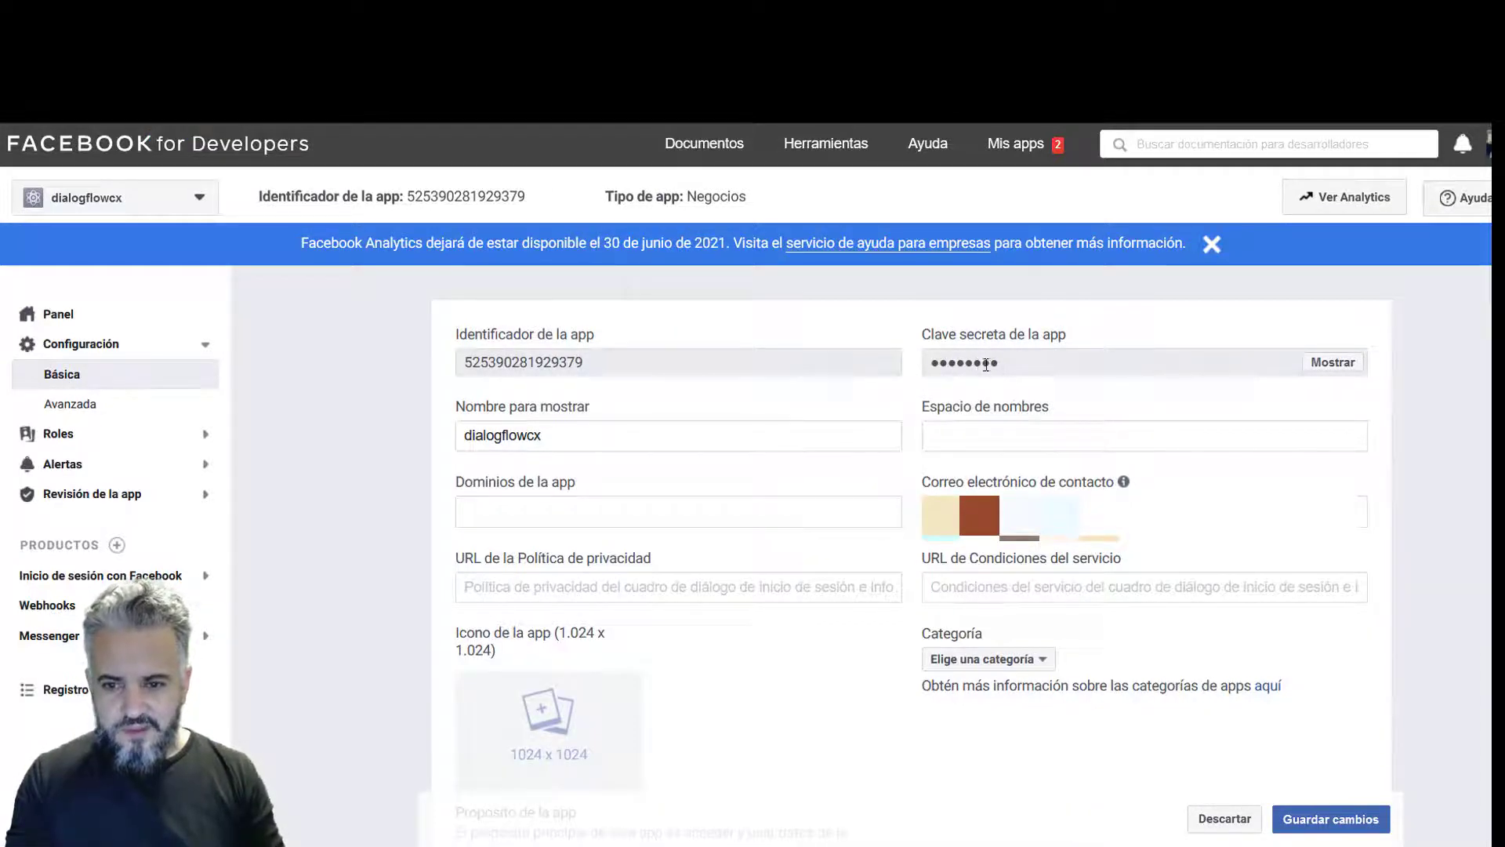
left_click(1341, 362)
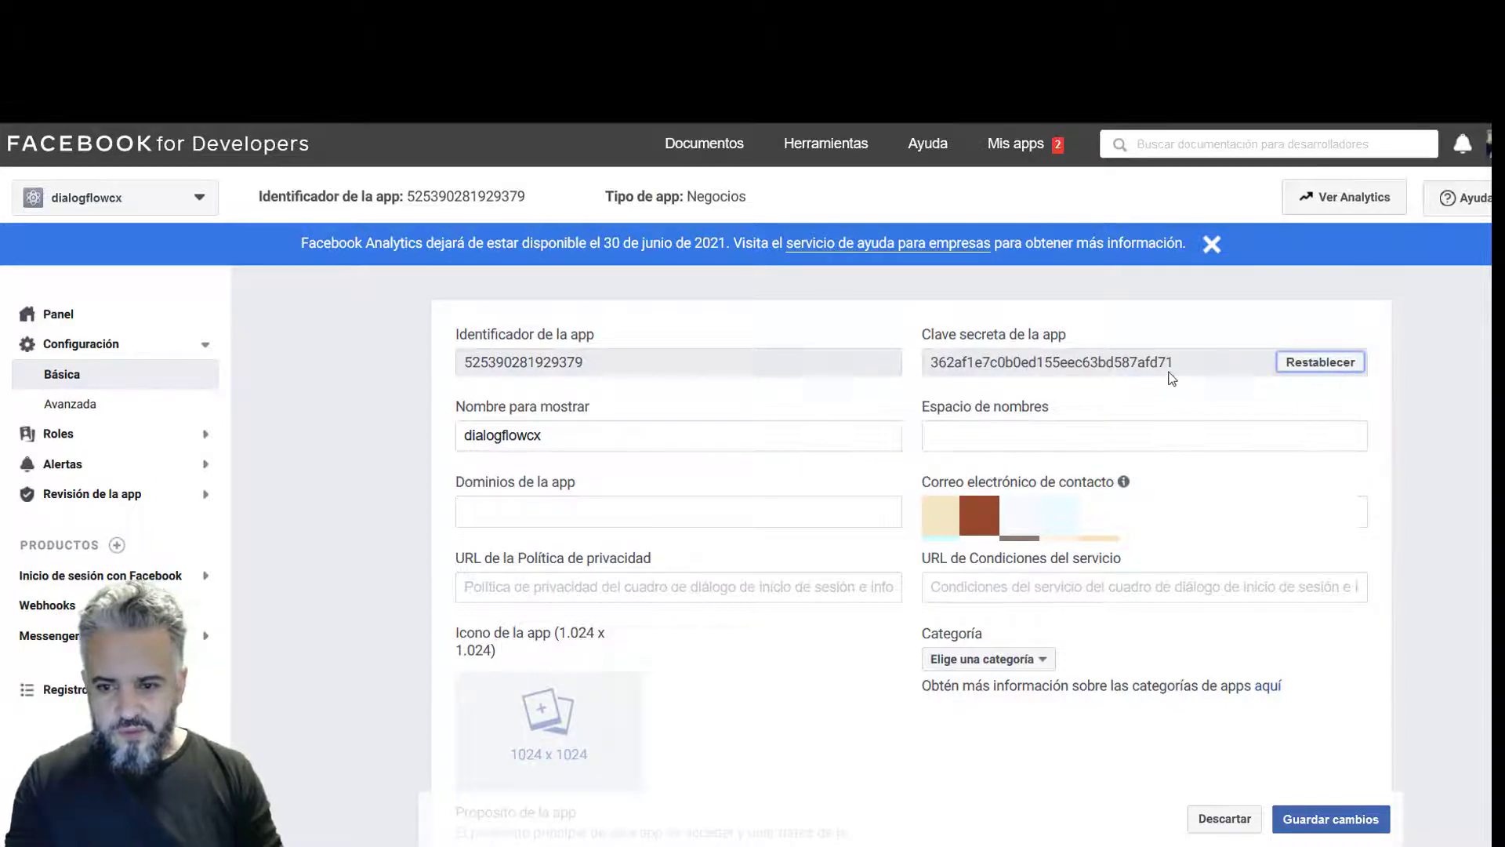
left_click_drag(1176, 363, 935, 371)
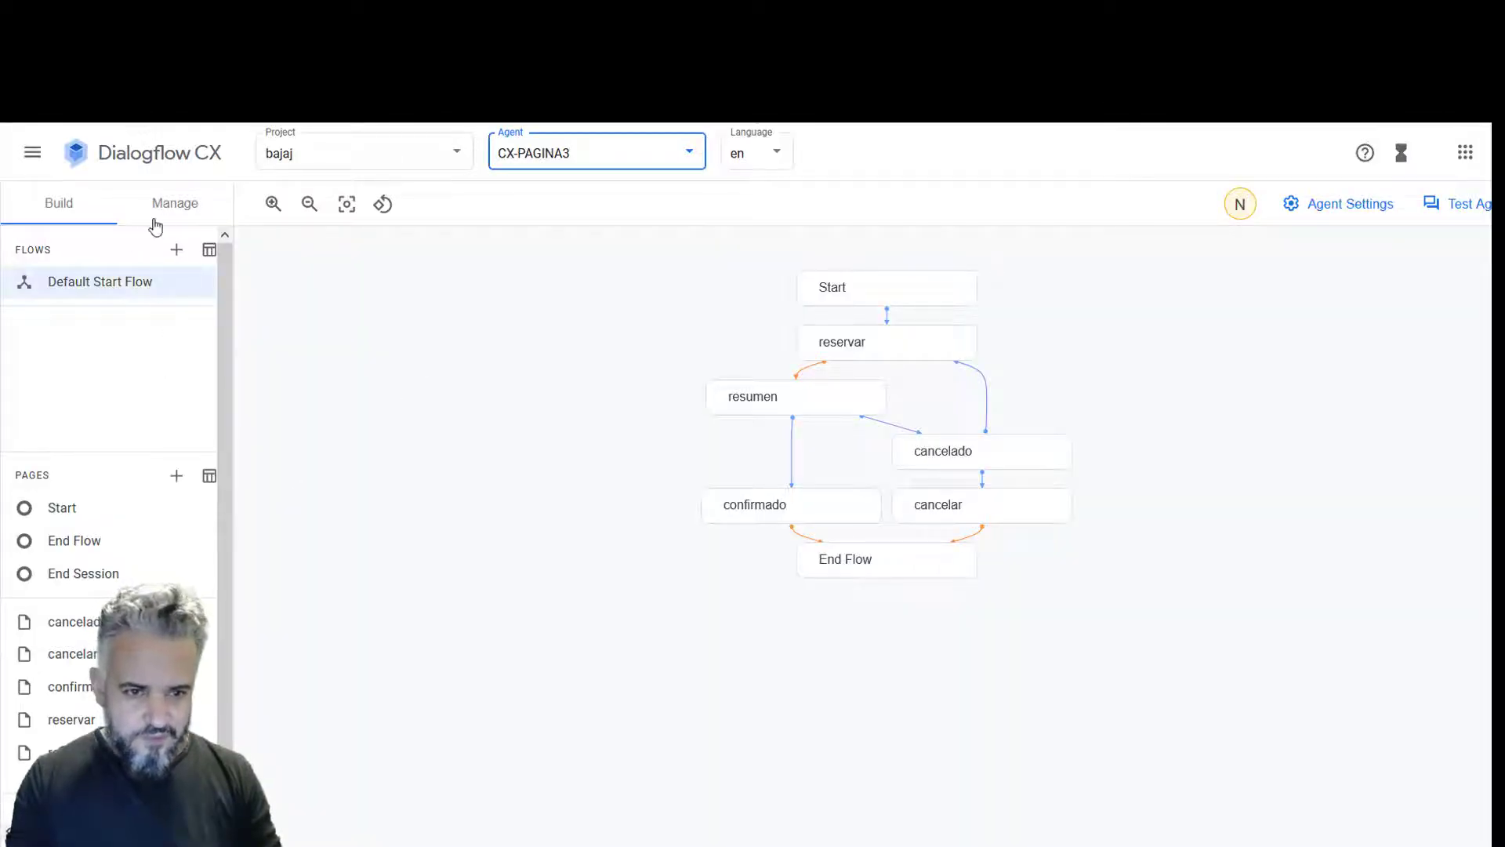
- Open the dialogflowcxtest agent's Manage > Integrations page
left_click(176, 211)
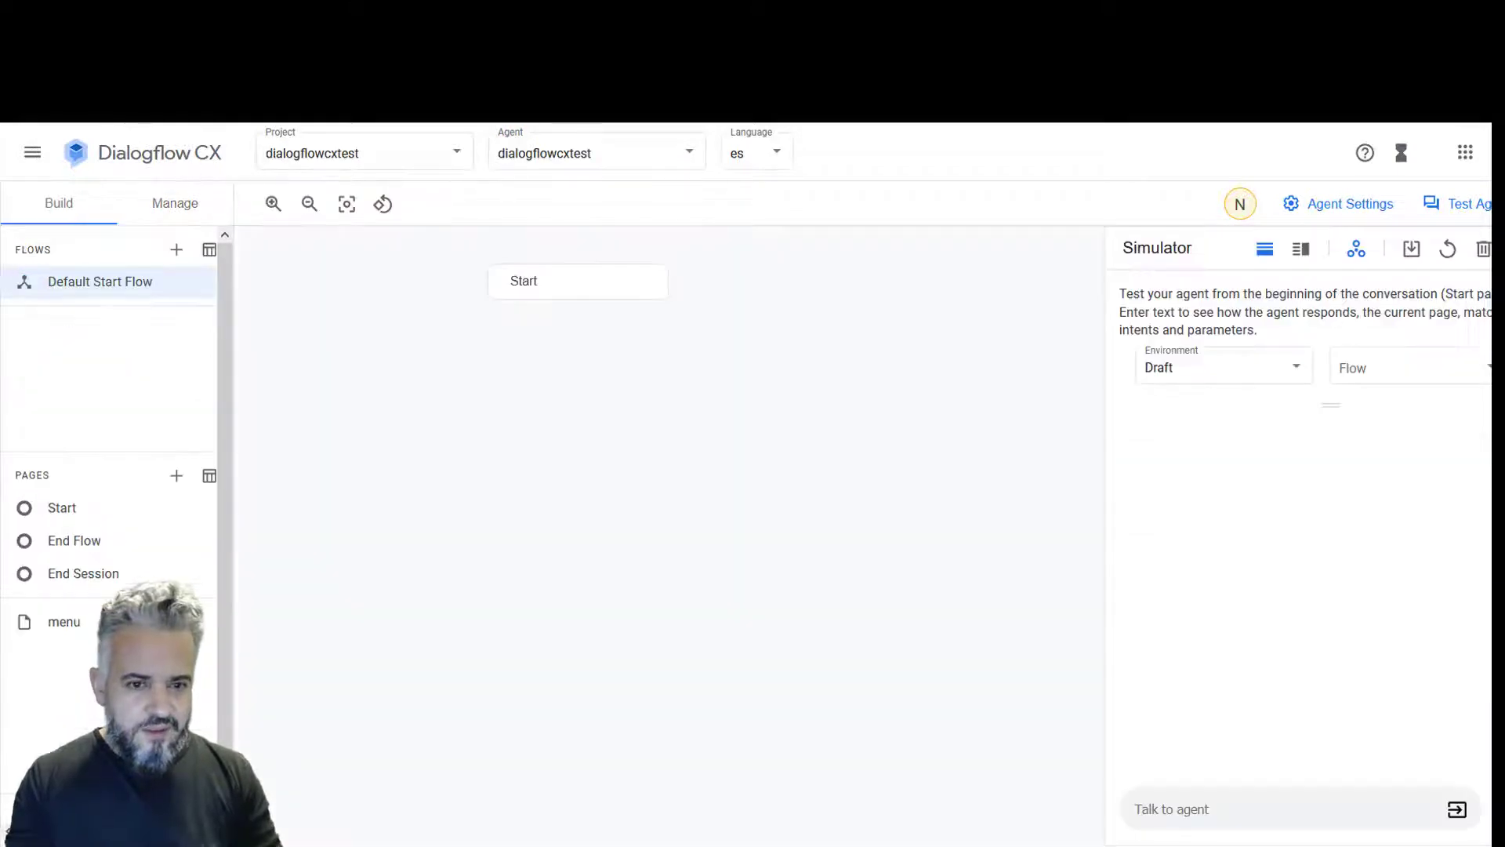
left_click(186, 206)
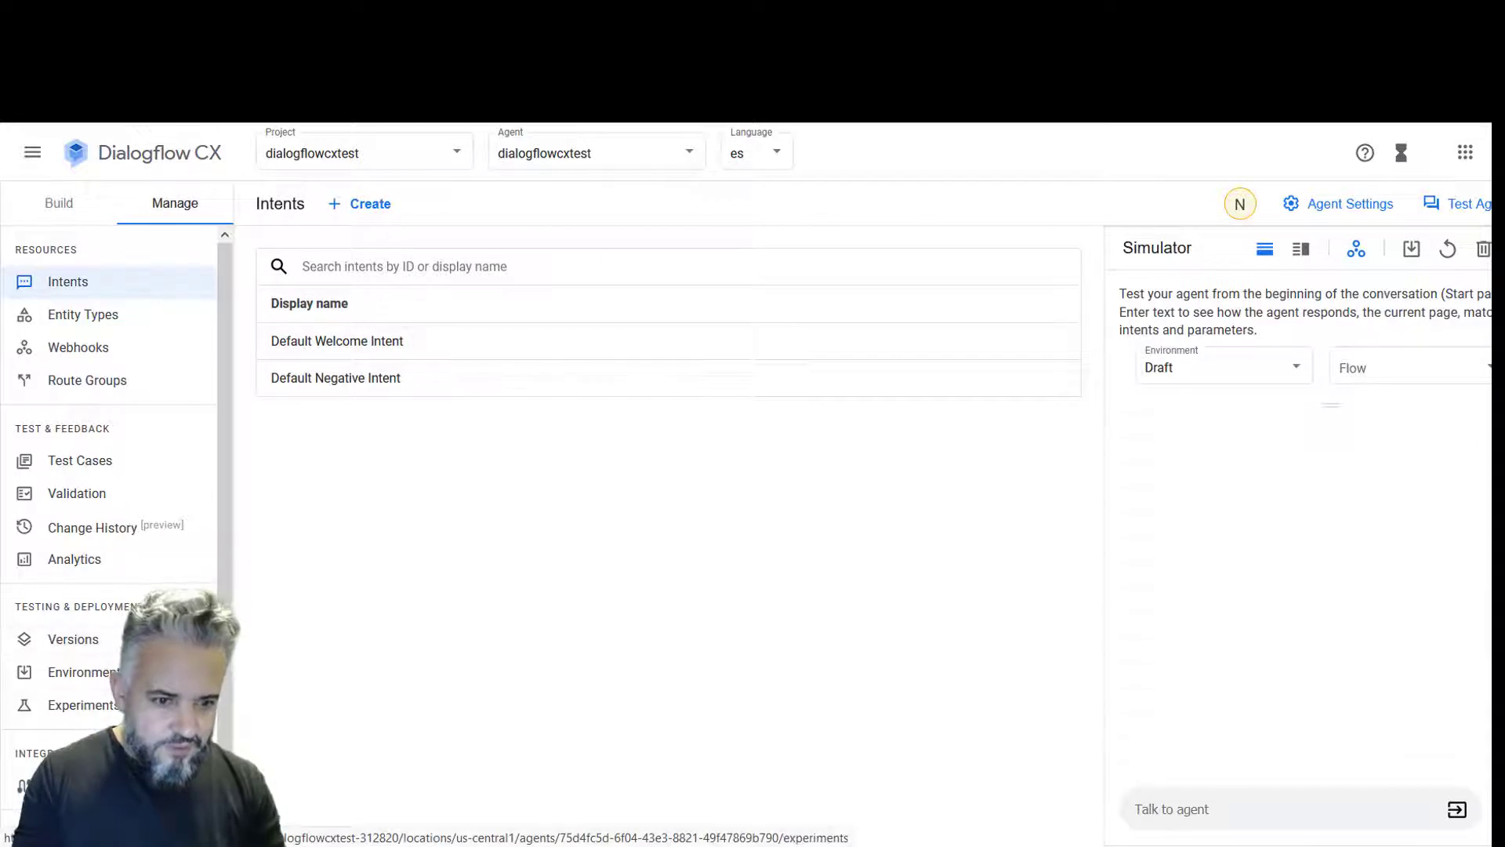
left_click(71, 785)
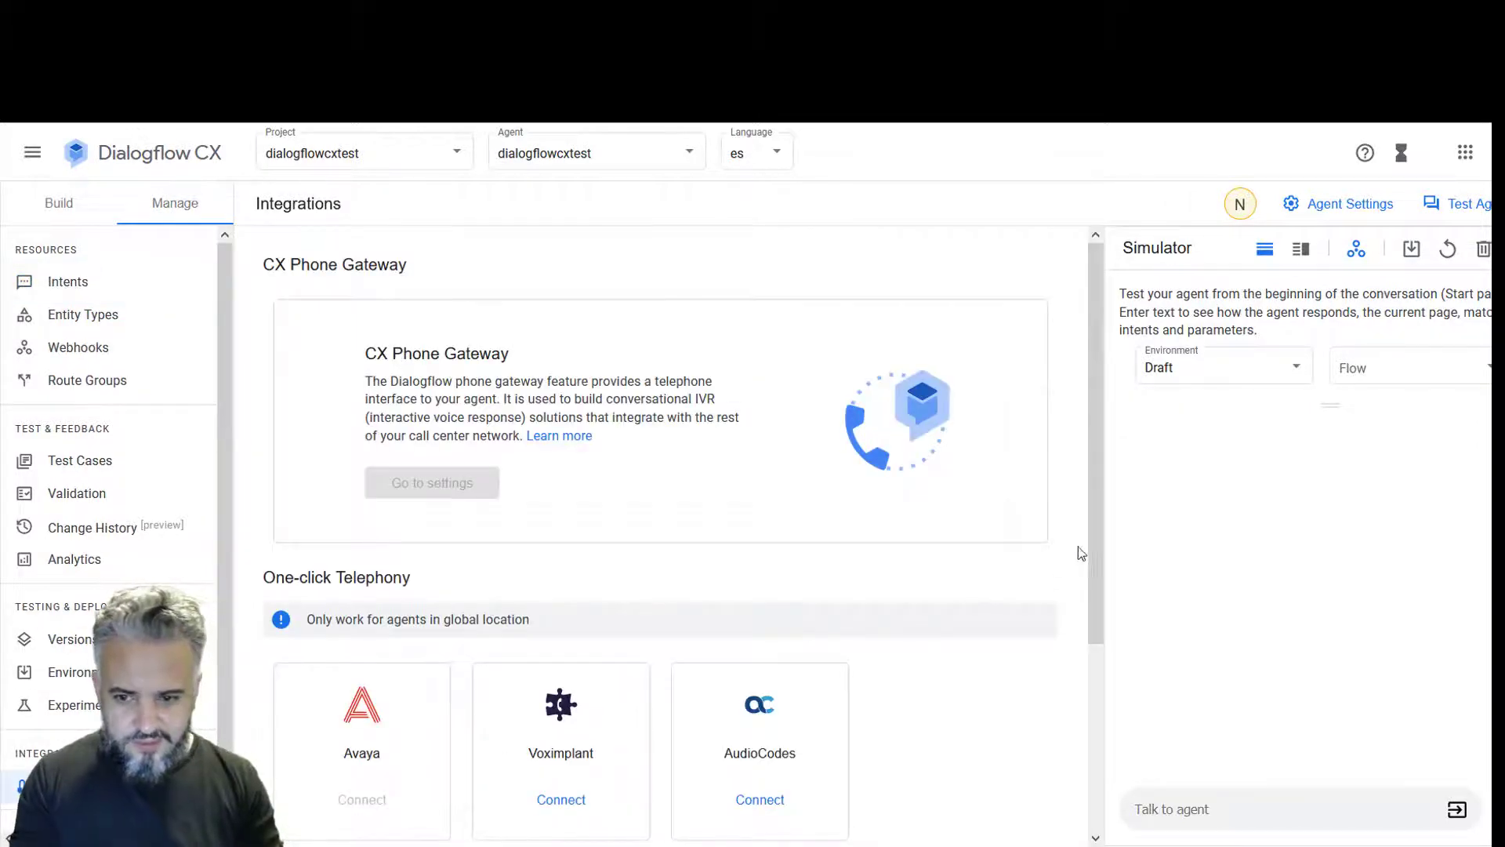
scroll(1079, 548, "down", 3)
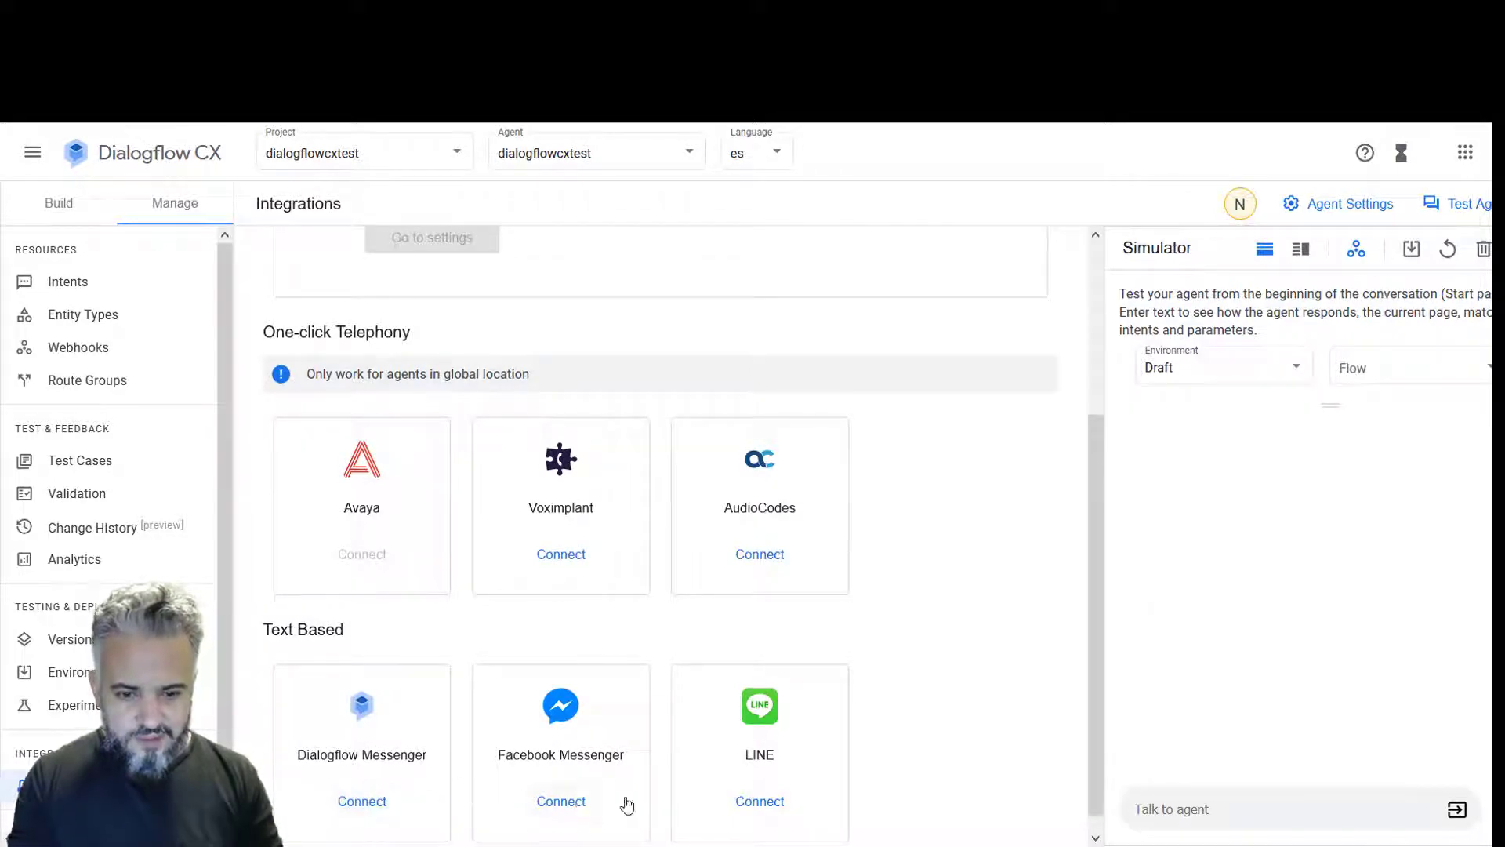
left_click_drag(1111, 619, 1094, 707)
left_click(1059, 680)
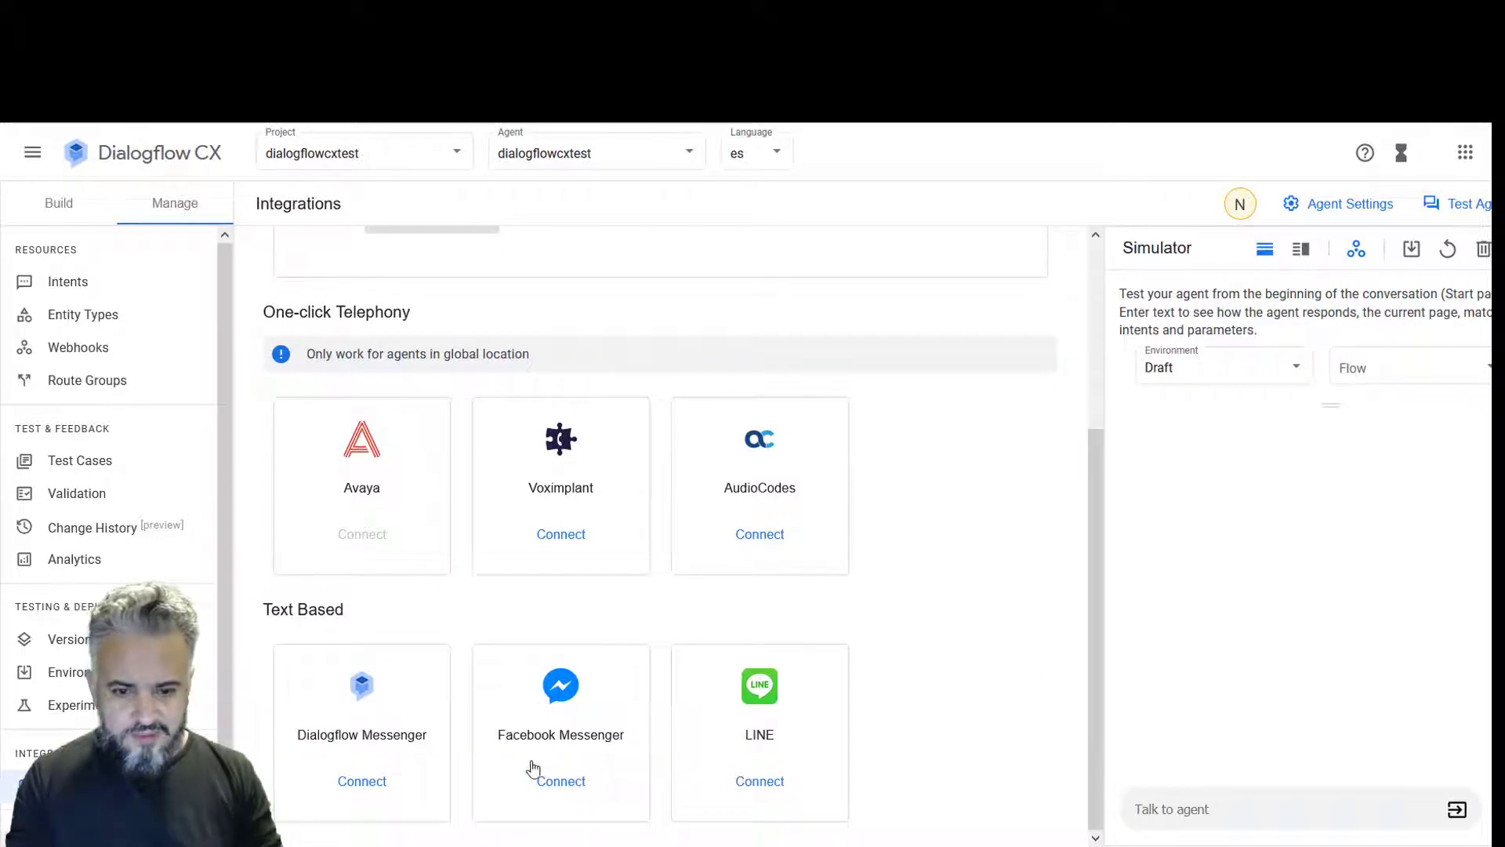
- Open the Facebook Messenger integration and paste the Facebook app secret into App secret
left_click(573, 777)
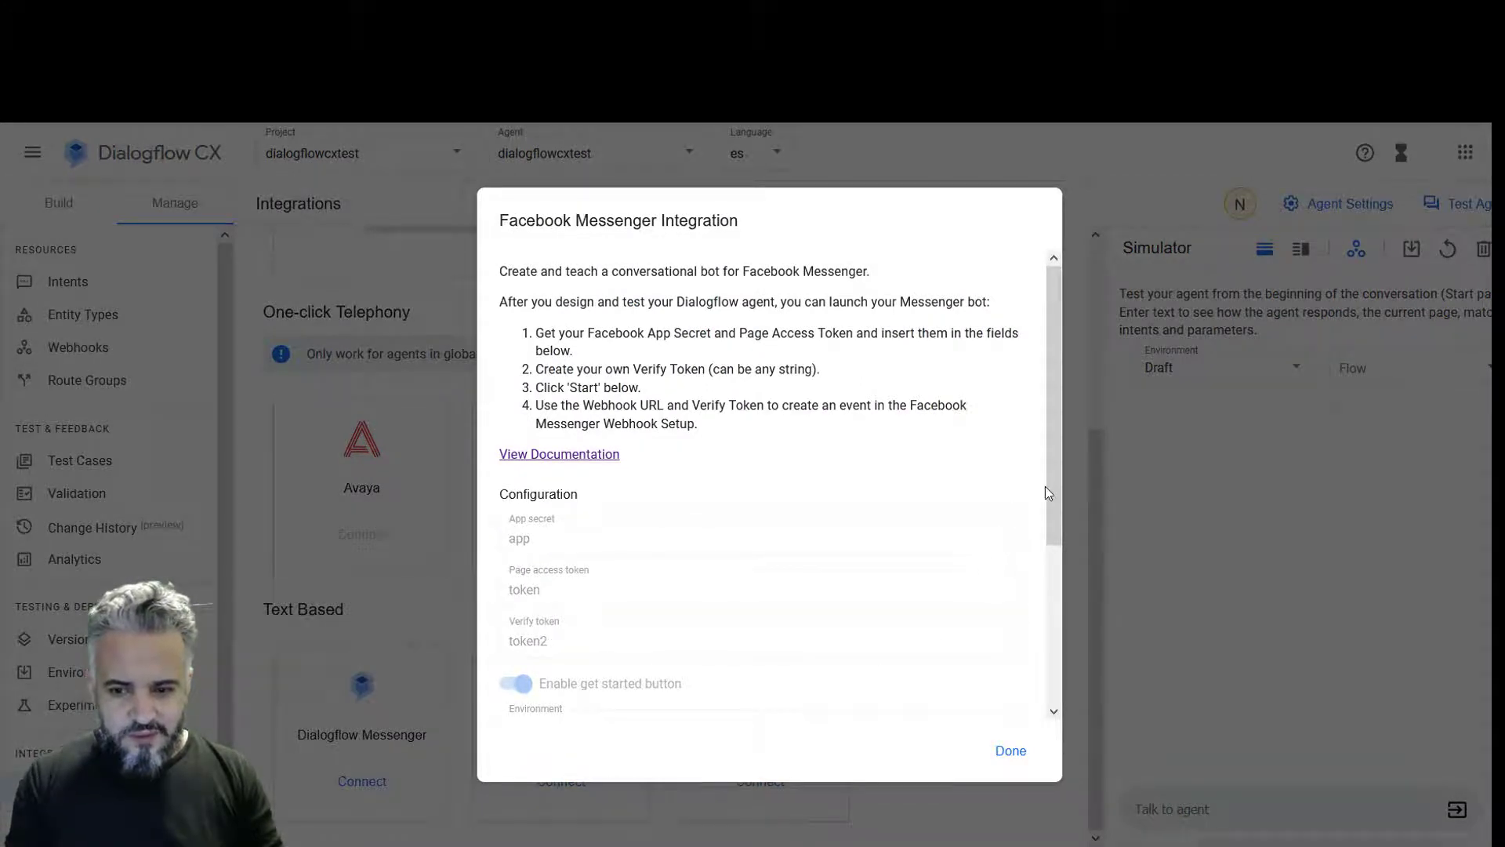
left_click_drag(1048, 490, 1052, 646)
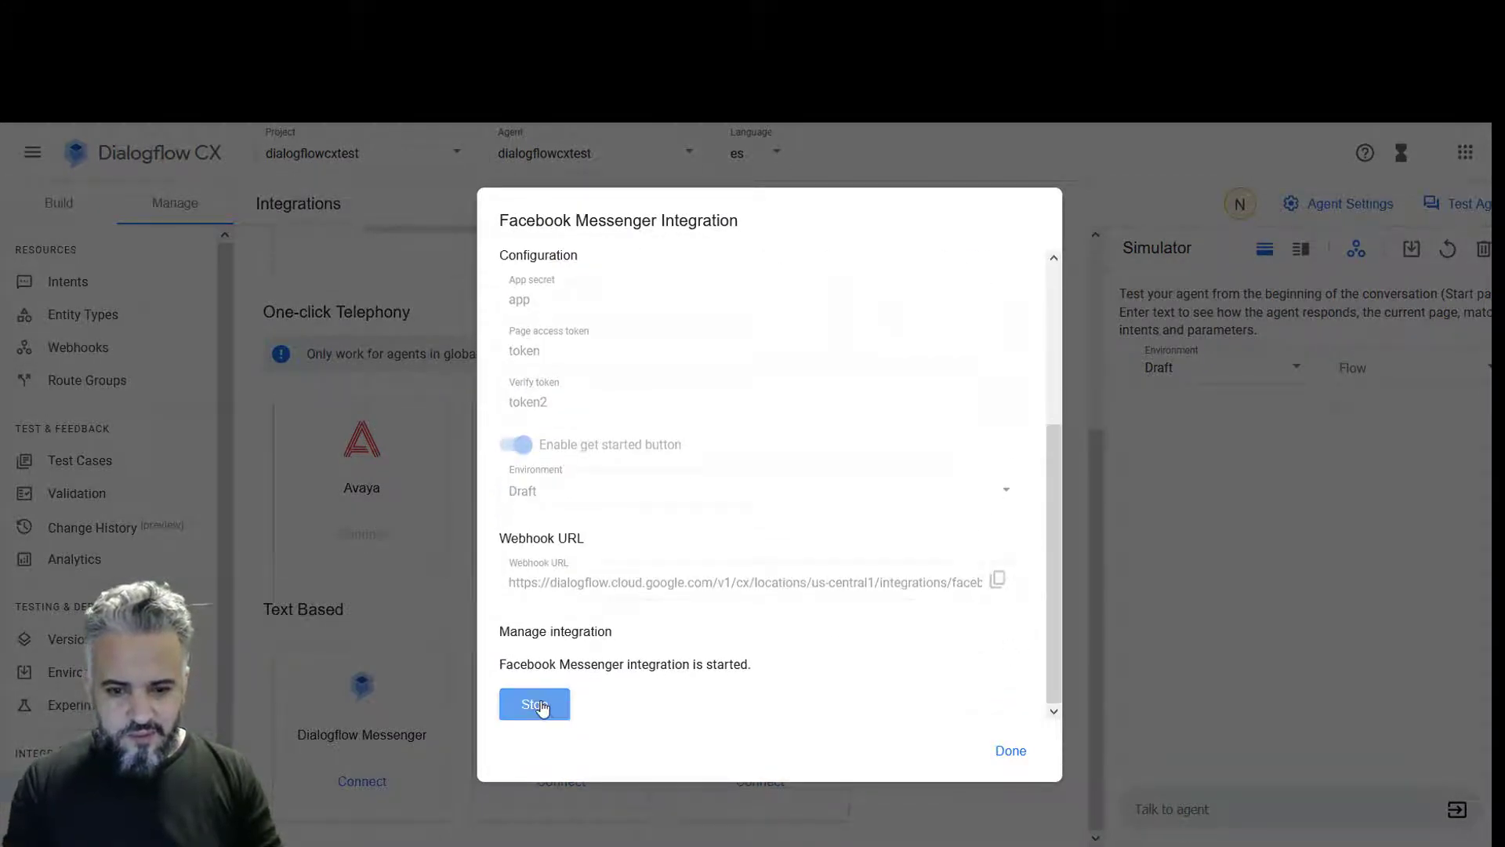
scroll(1052, 509, "up", 3)
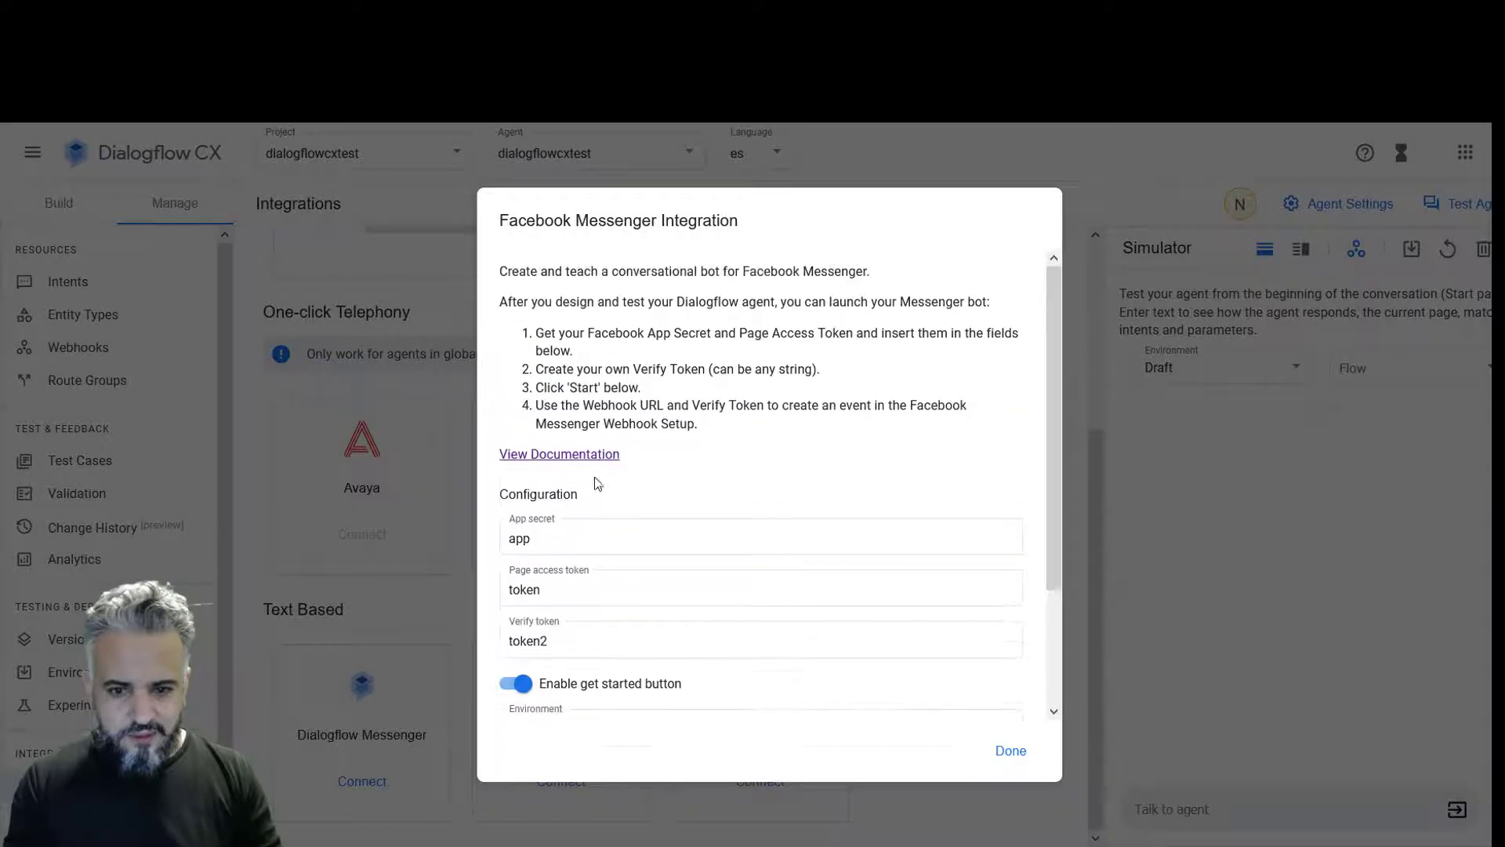
left_click_drag(559, 535, 470, 527)
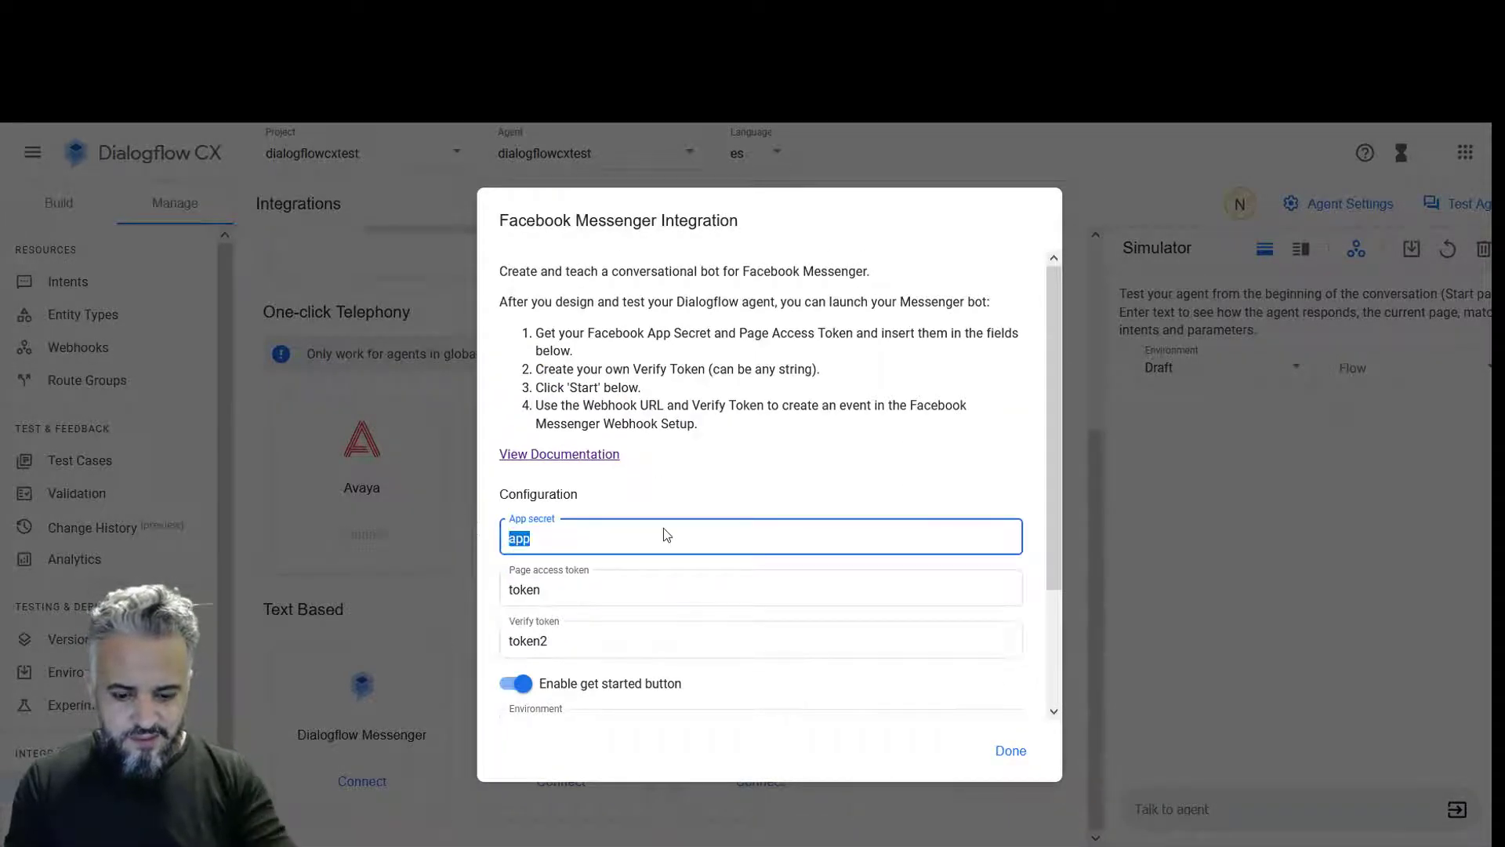
key("ctrl+v")
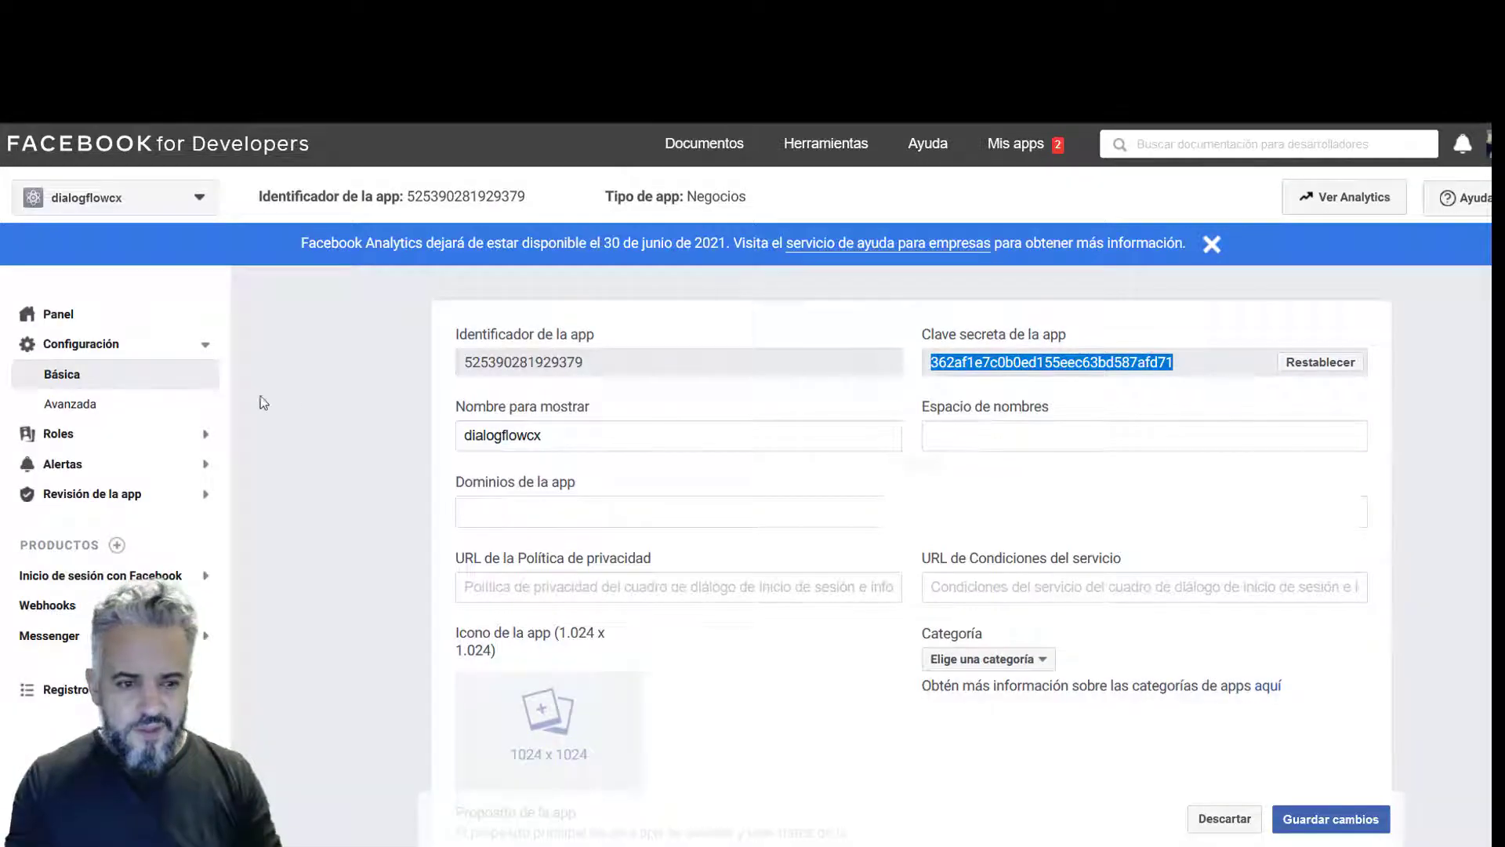
- Open the app's Messenger > Configuración settings page
left_click(997, 330)
left_click_drag(1006, 333, 942, 333)
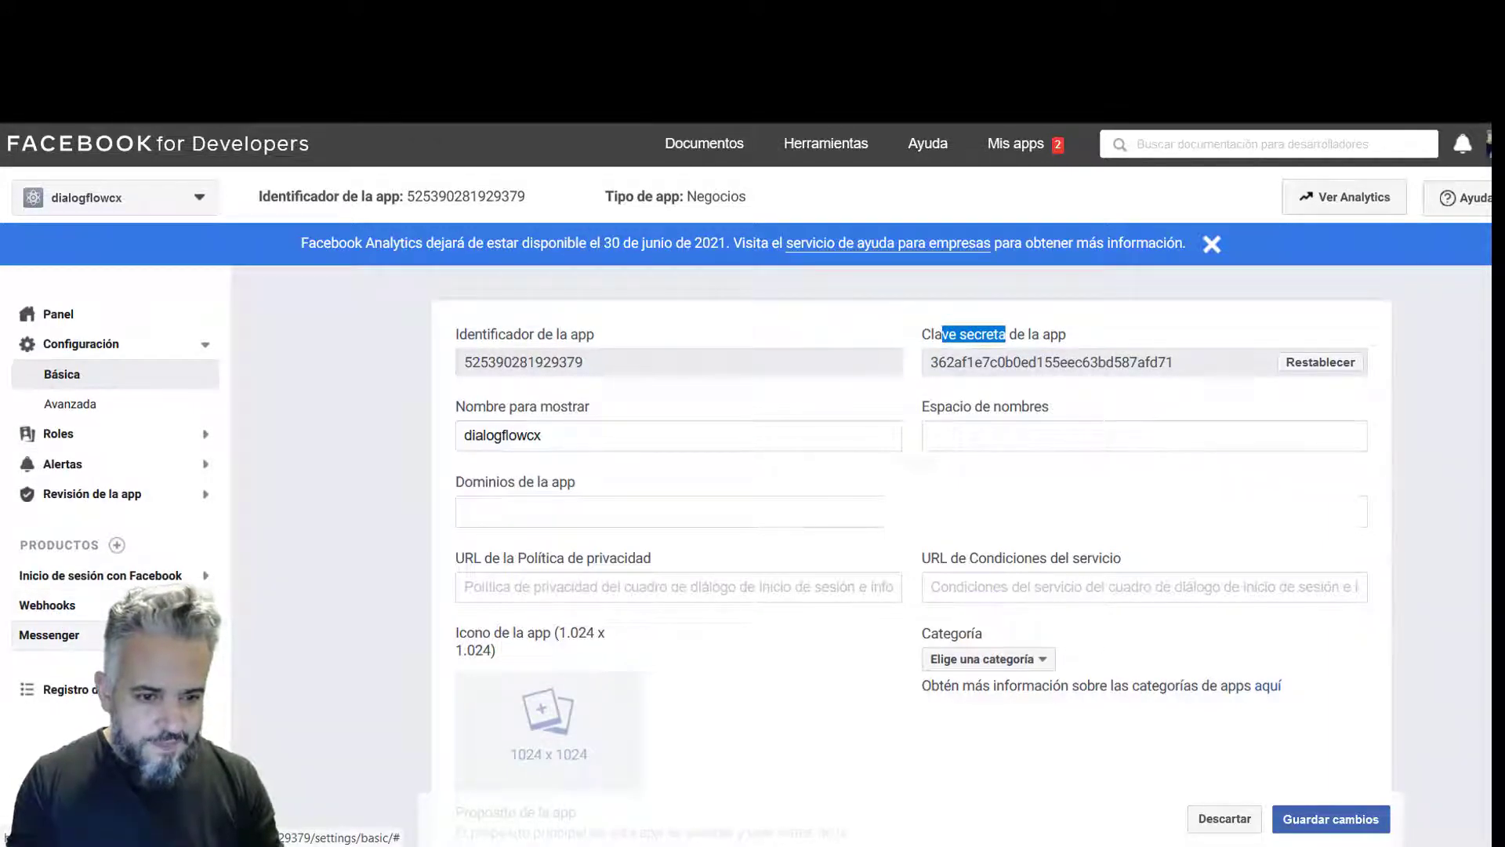
left_click(70, 636)
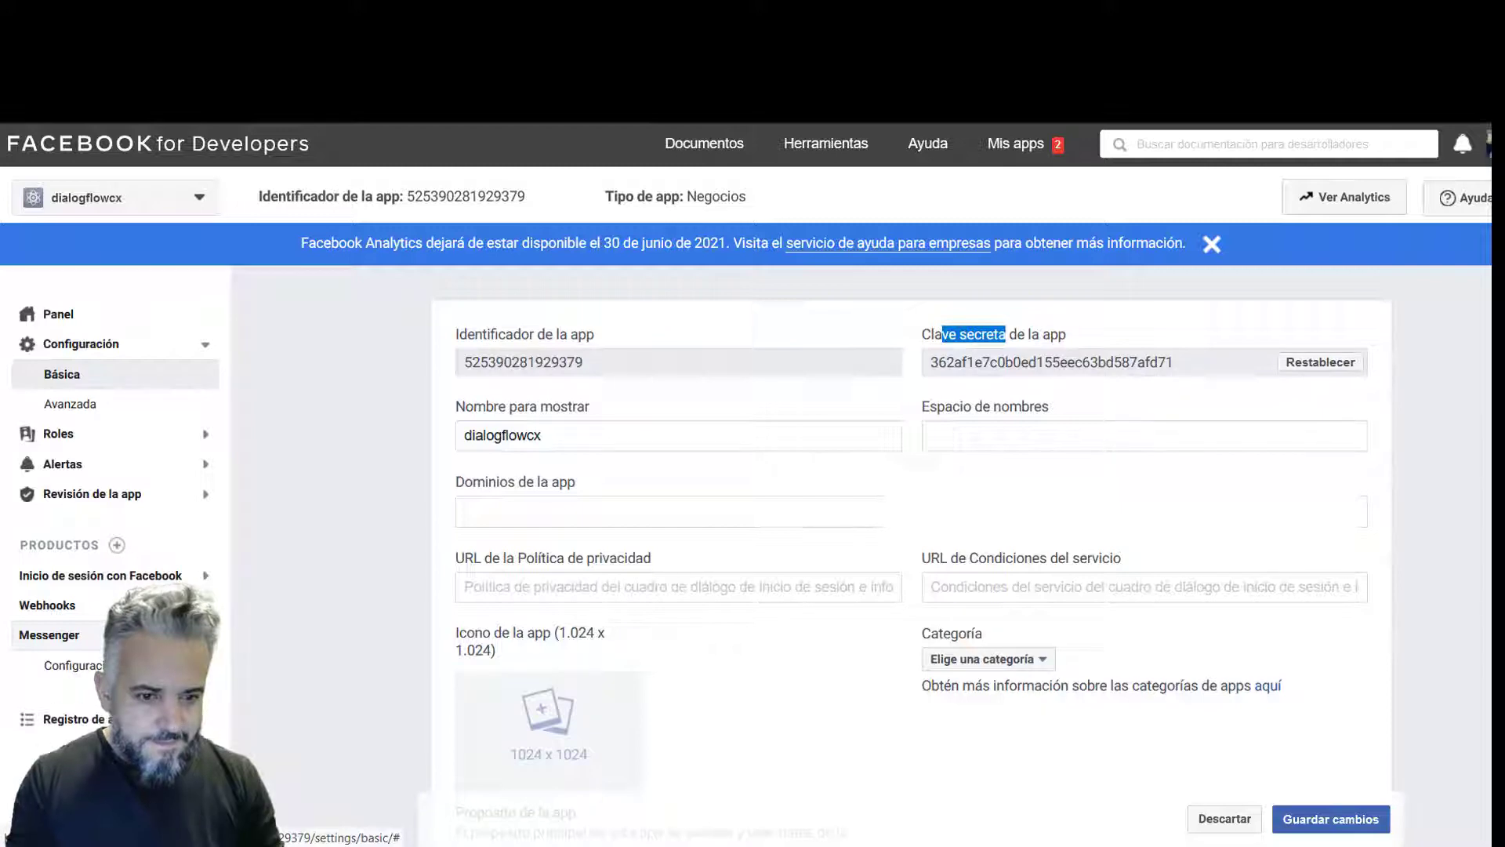
left_click(90, 669)
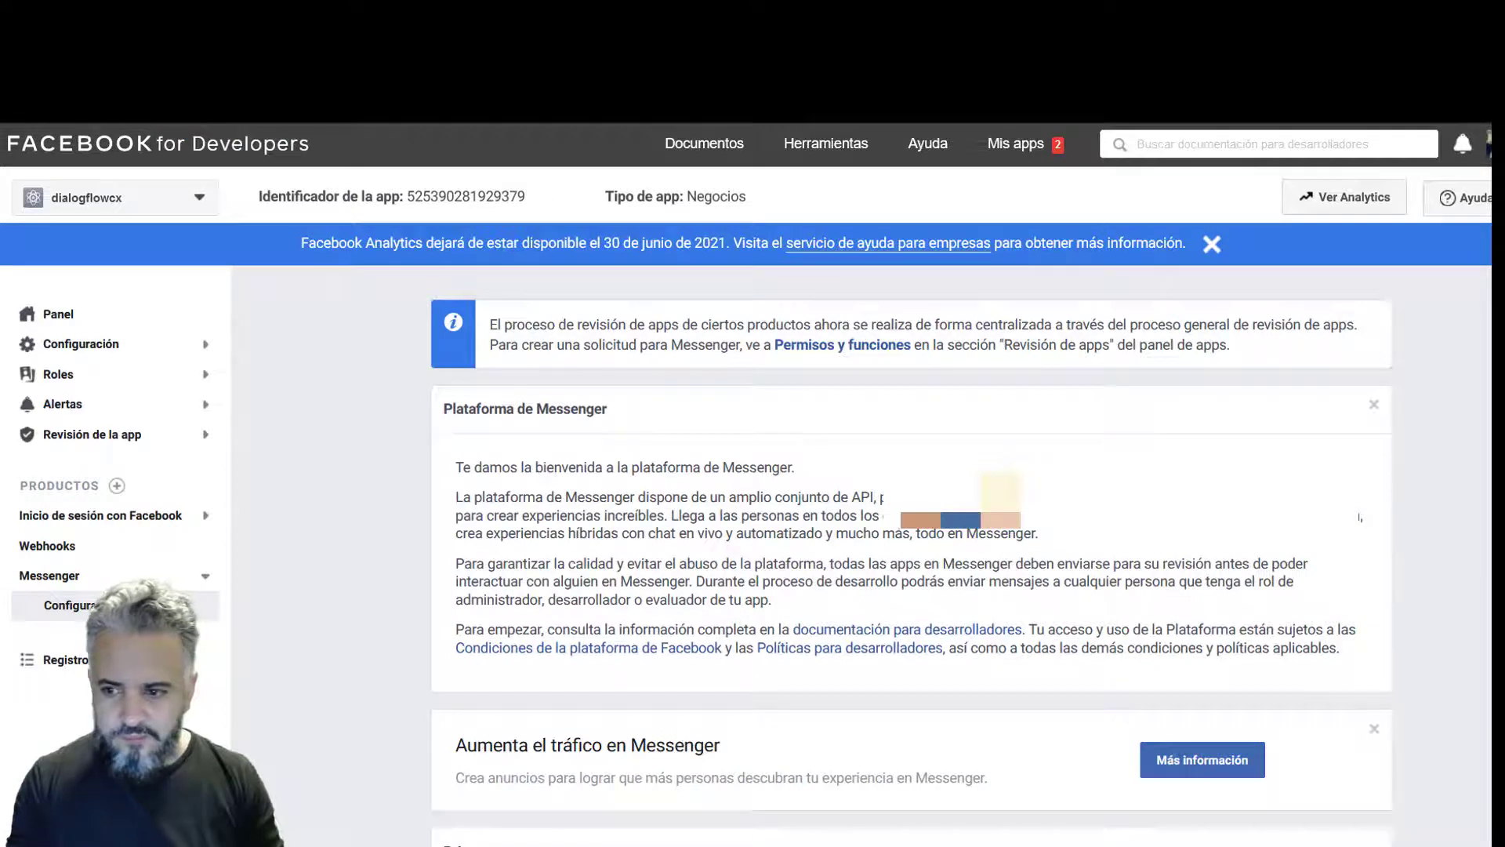
scroll(1361, 518, "down", 10)
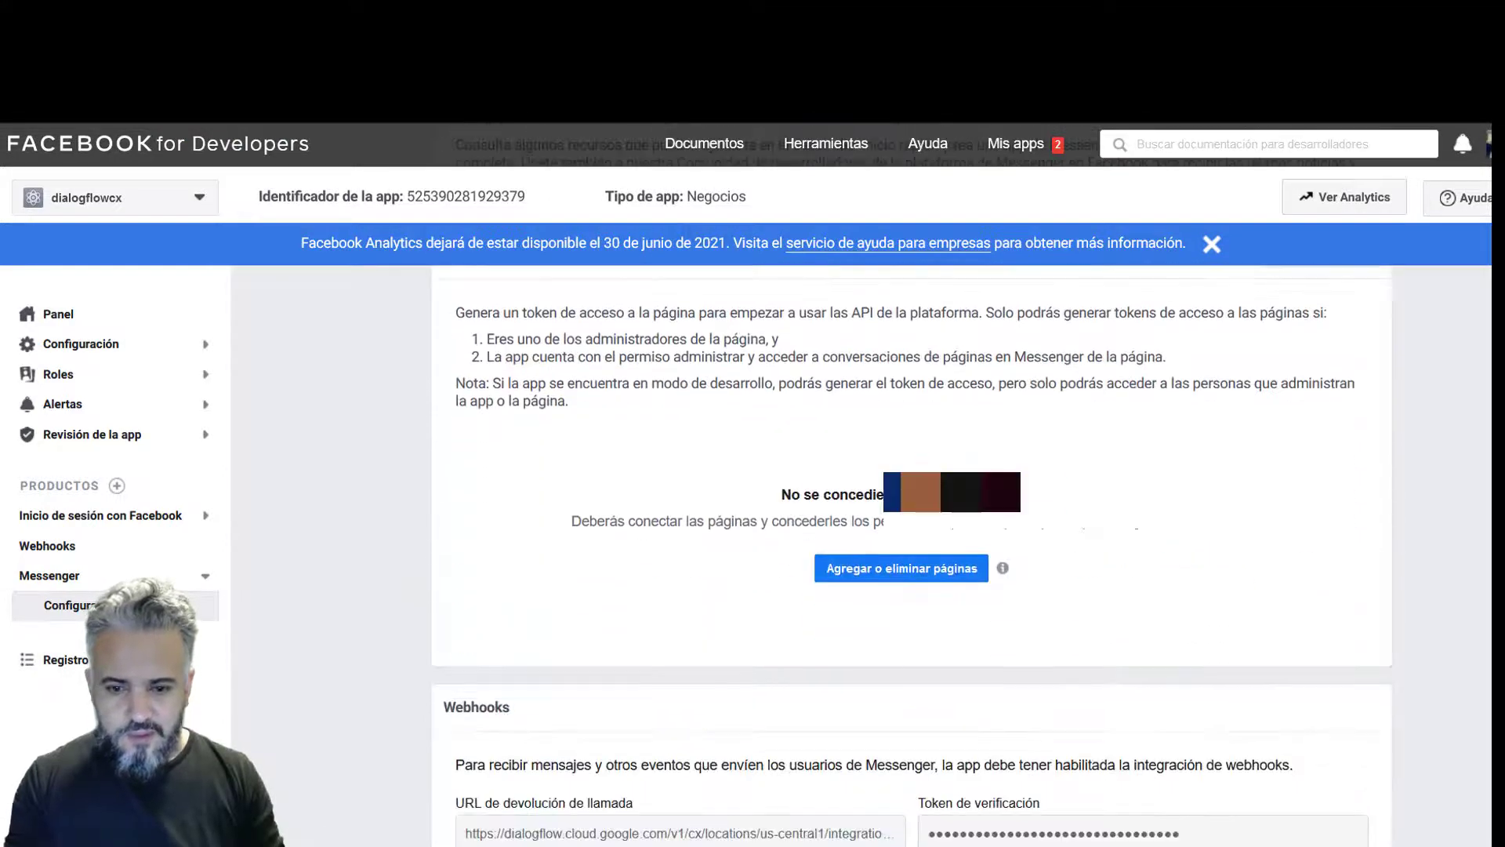
scroll(996, 549, "up", 1)
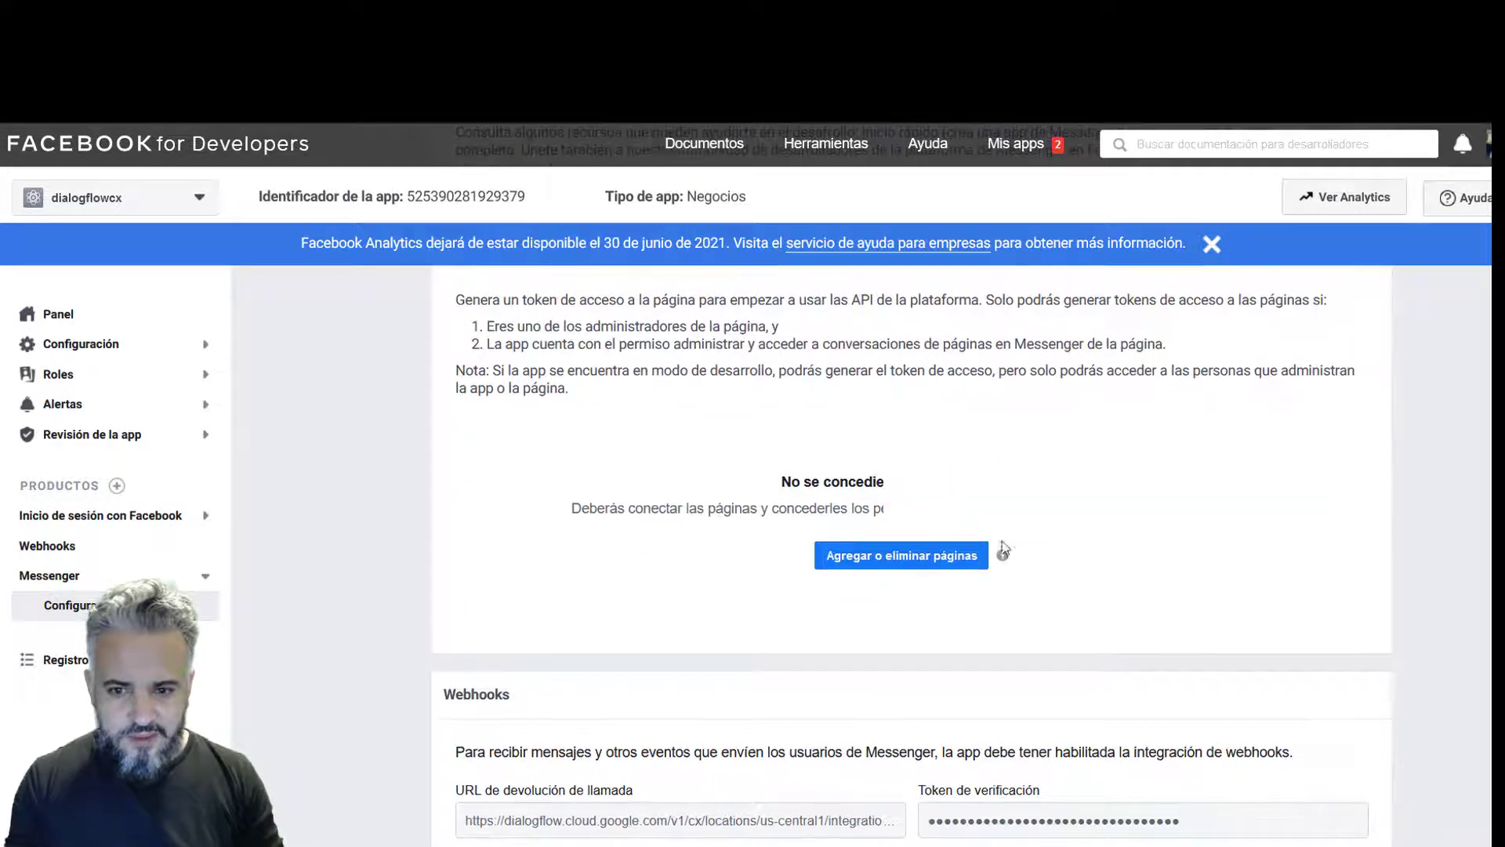
- Link the Dialogflow CX page through Agregar o eliminar páginas and grant its permissions
left_click(907, 558)
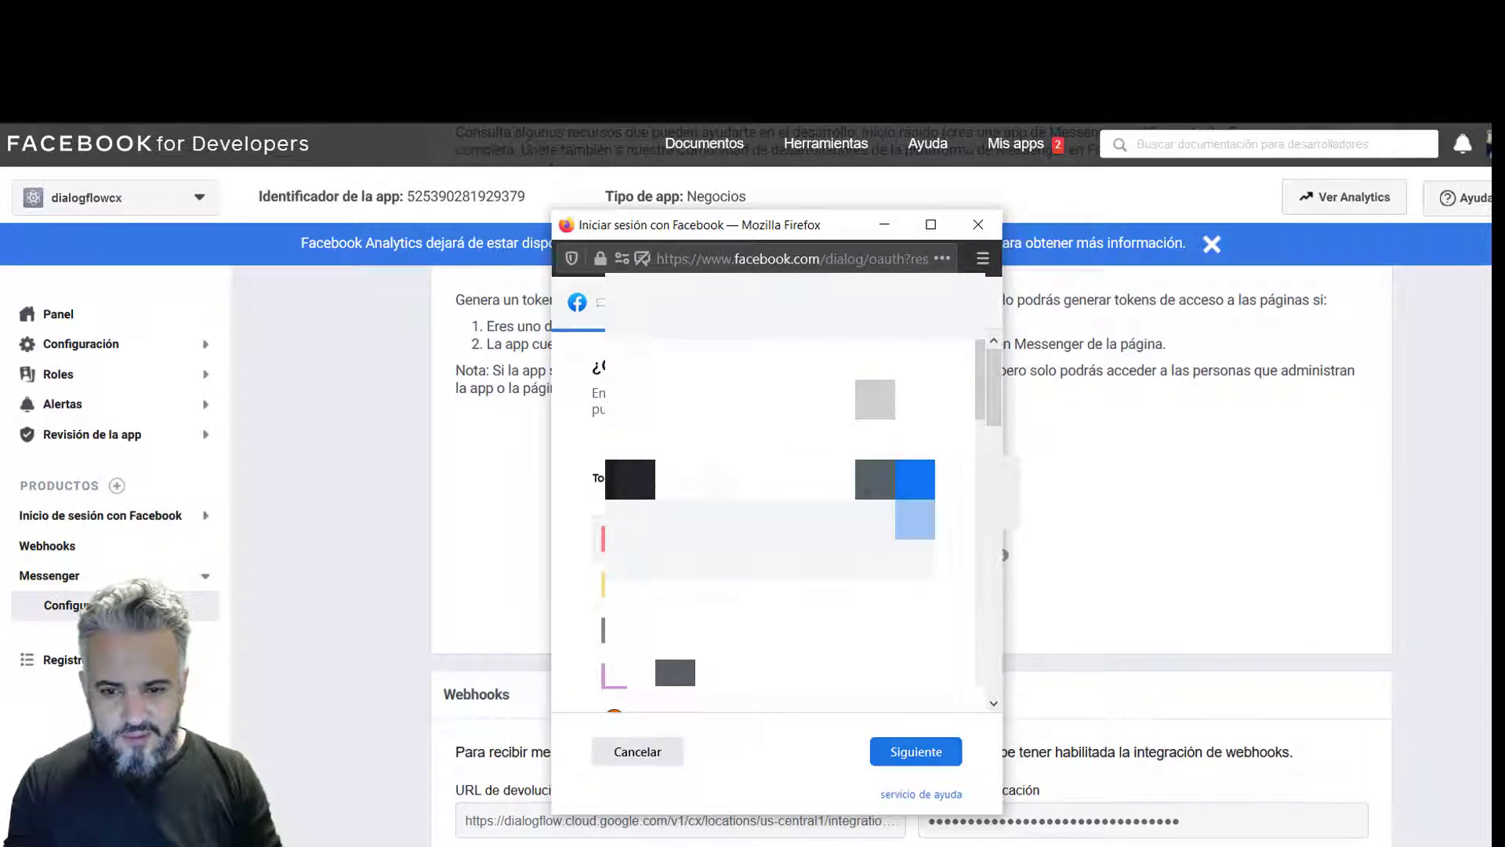
left_click(885, 754)
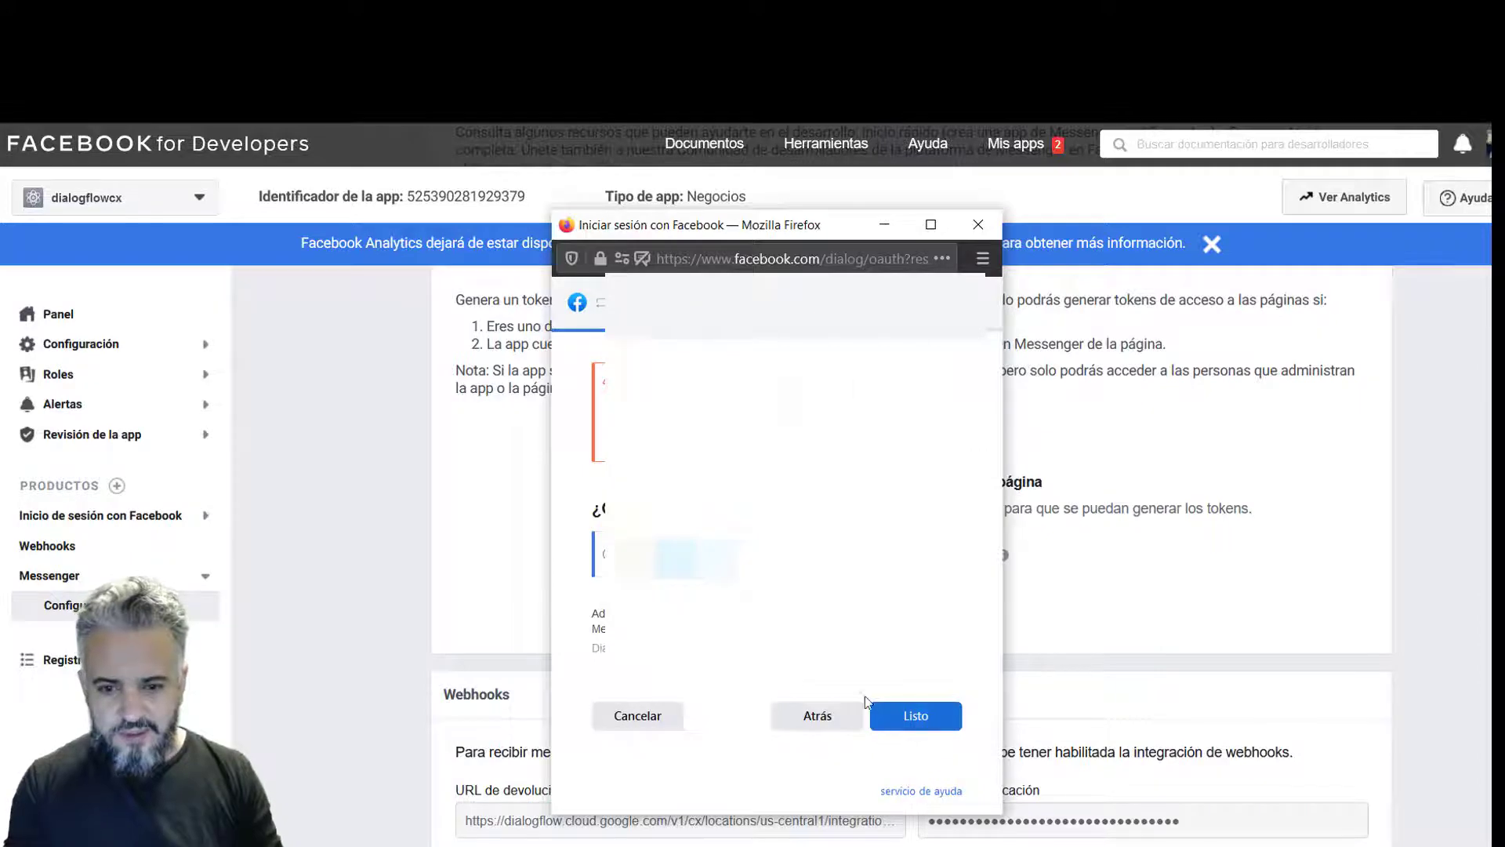
left_click(917, 715)
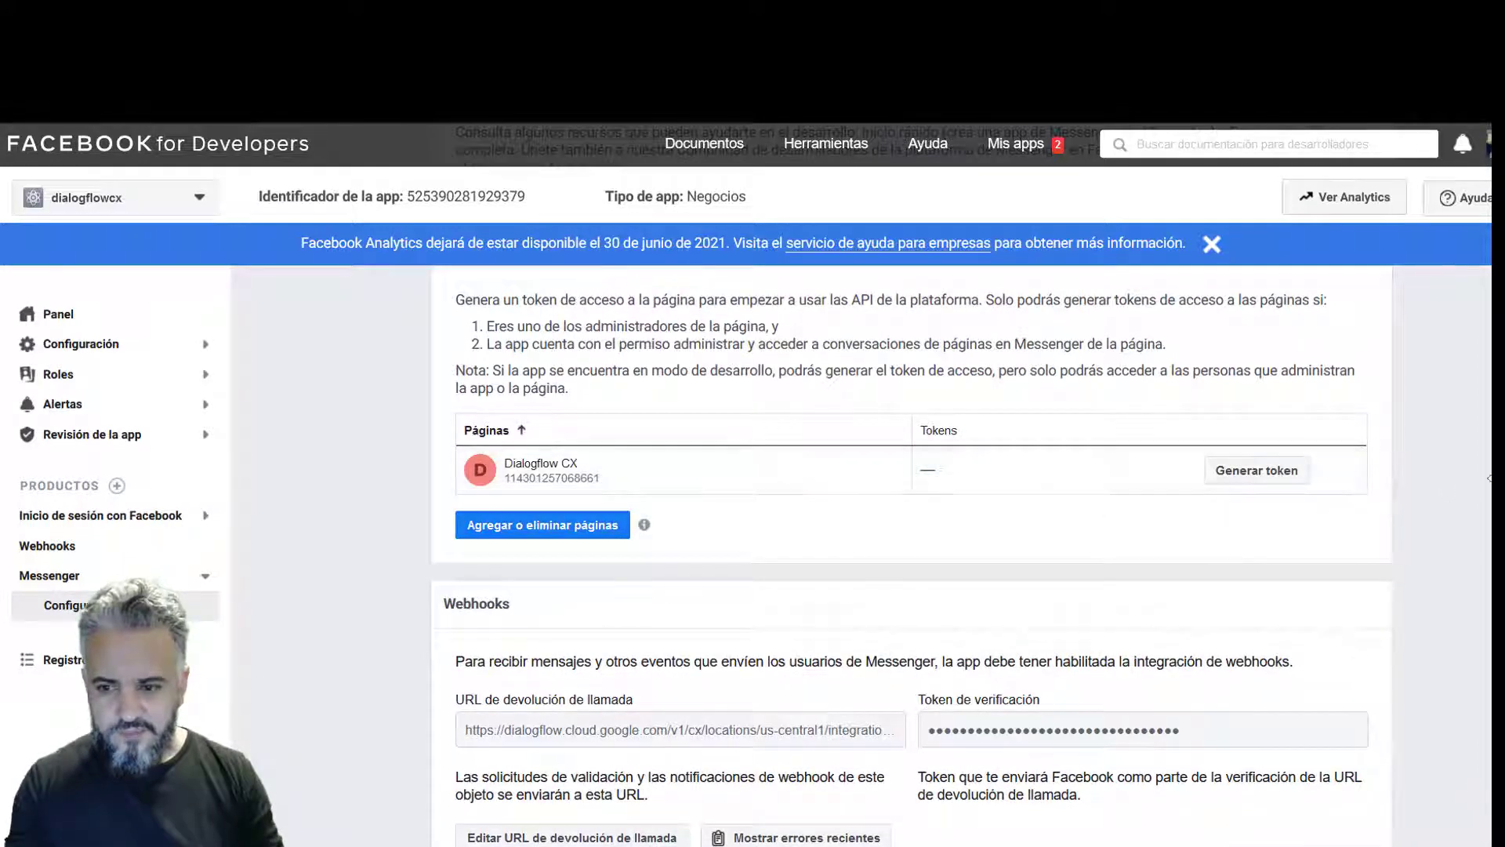
- Generate and copy an access token for the Dialogflow CX page, accepting the warning
left_click(1257, 471)
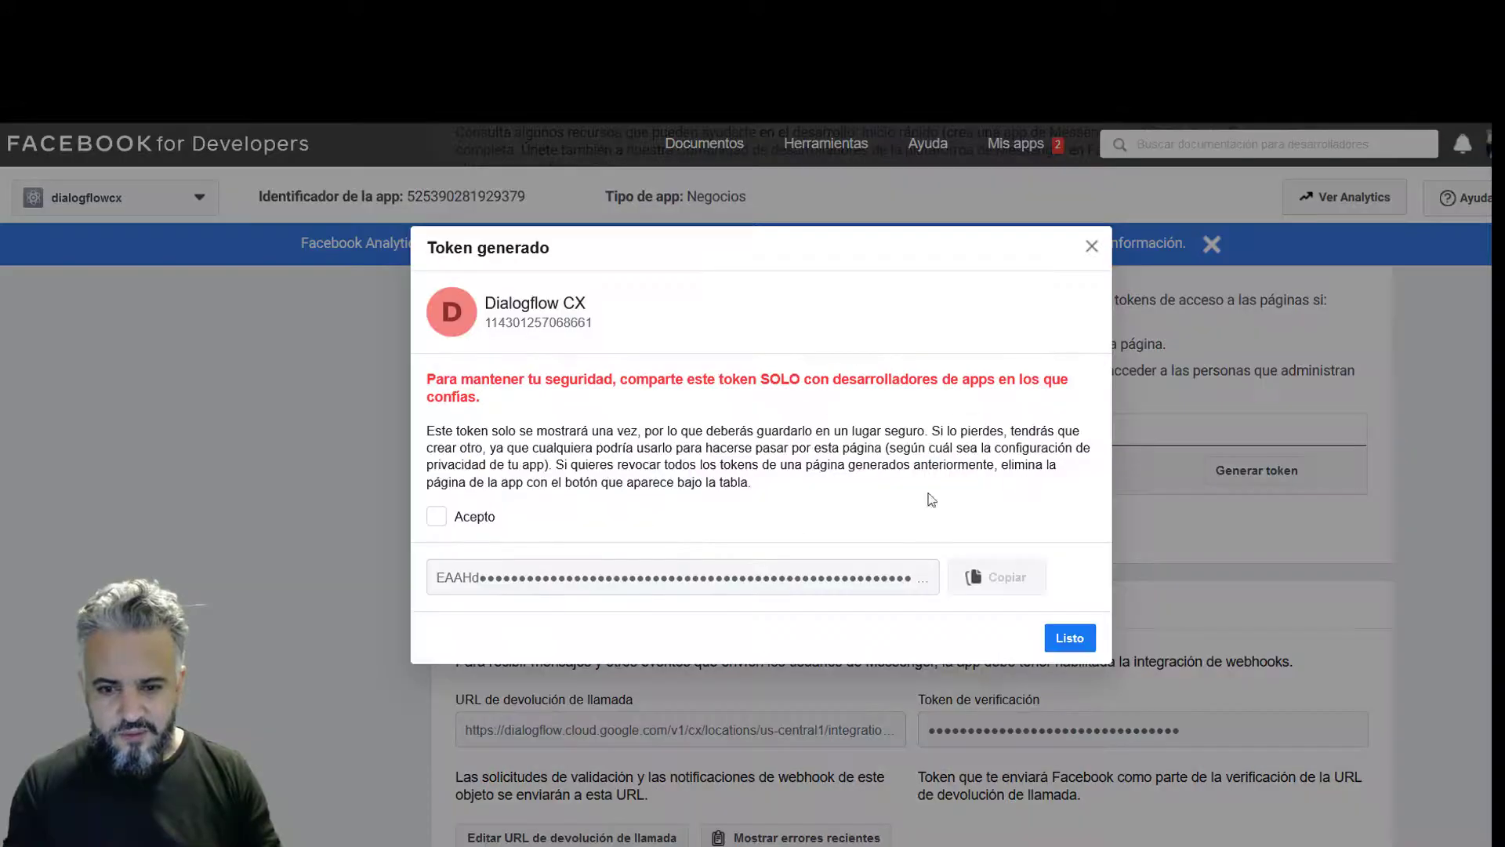
left_click(481, 525)
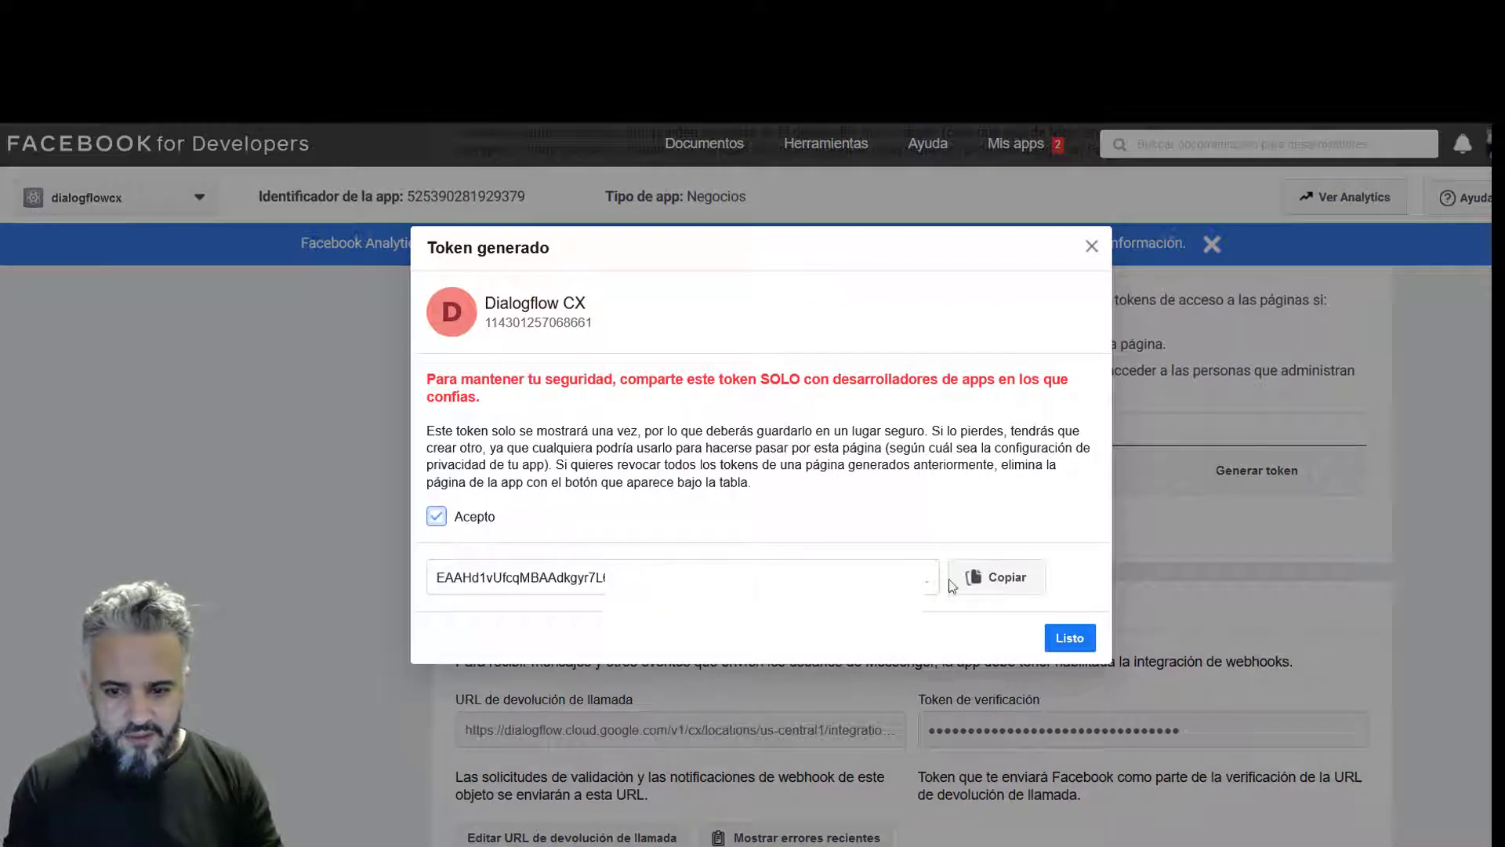
left_click(954, 583)
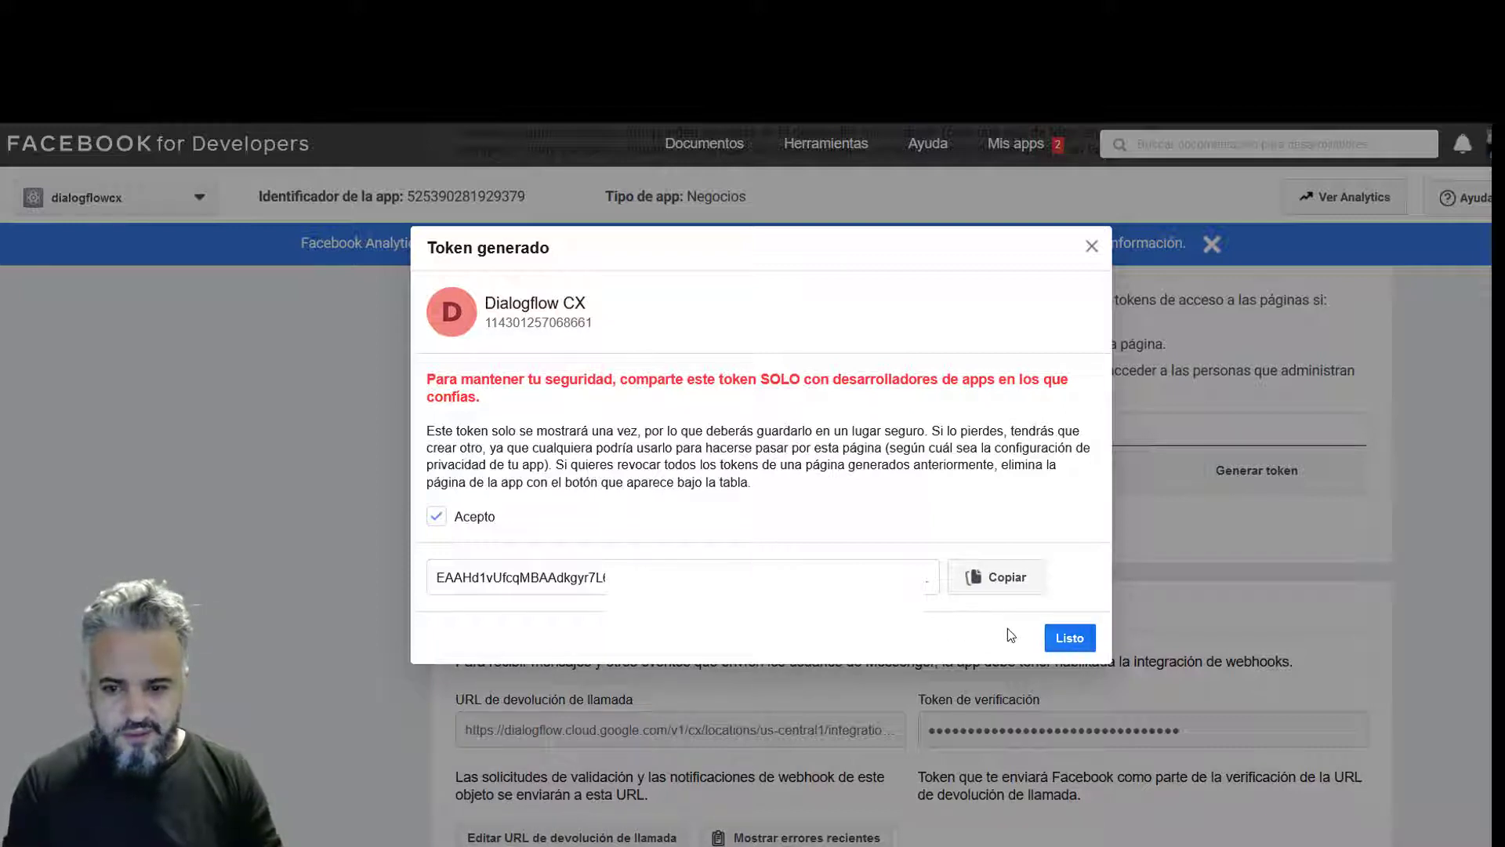
left_click(1068, 637)
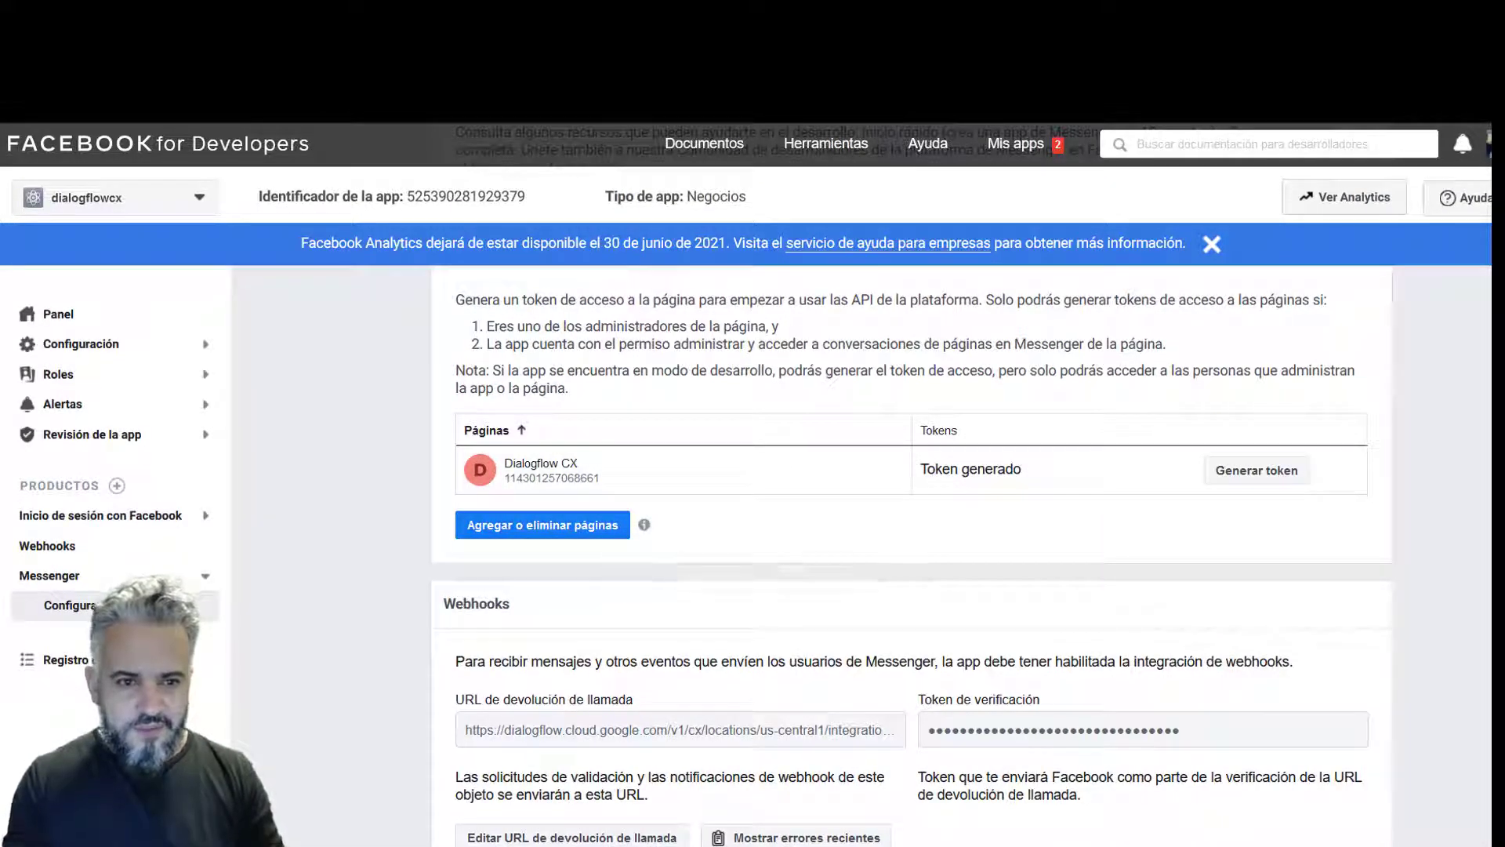
- Paste the page access token into the Messenger integration's Page access token field
key("alt+Tab")
left_click(639, 598)
left_click_drag(638, 599, 461, 582)
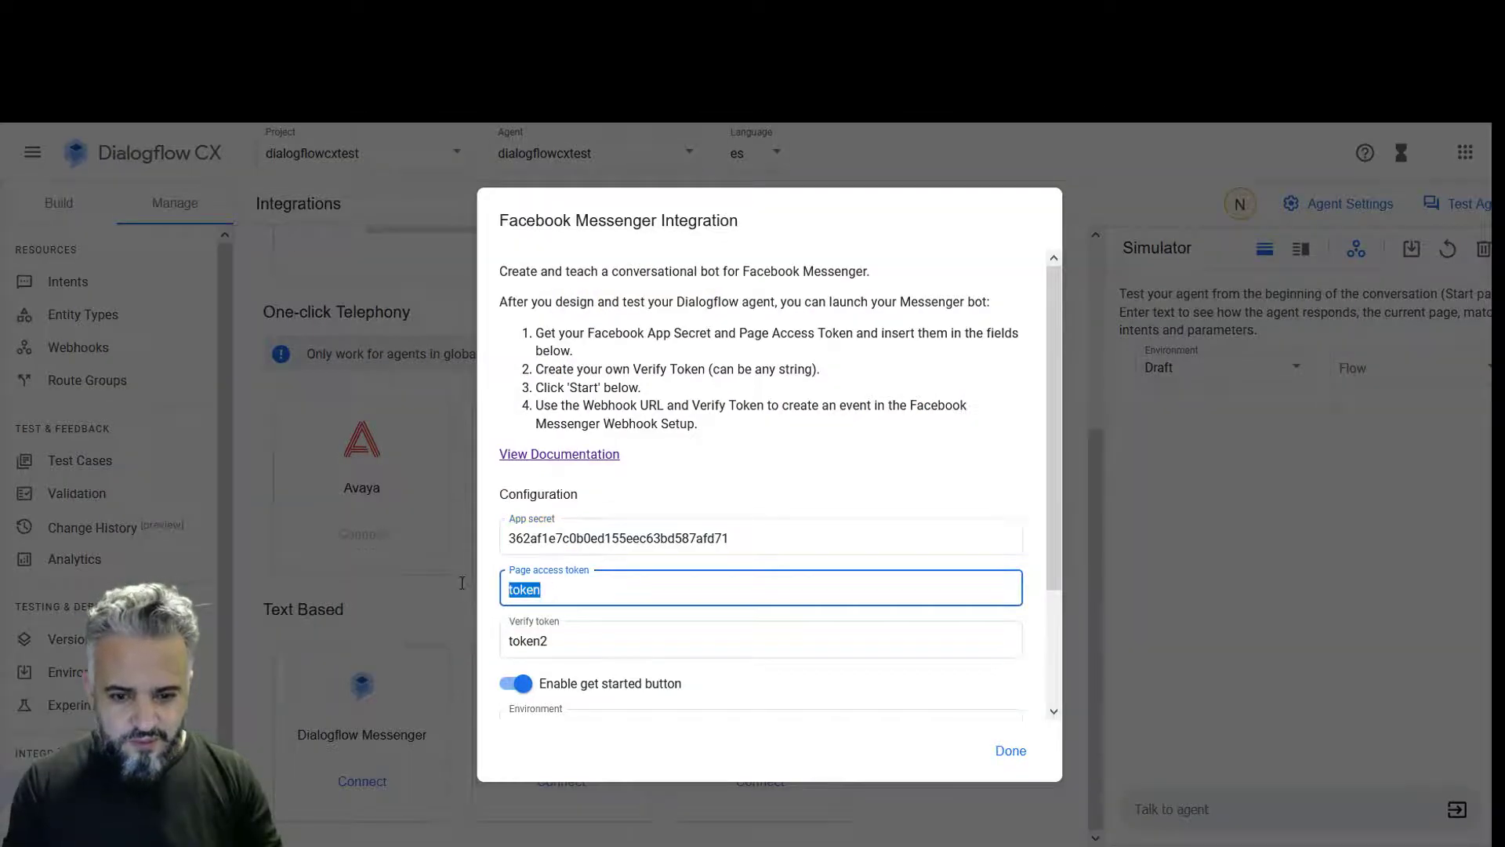
key("ctrl+v")
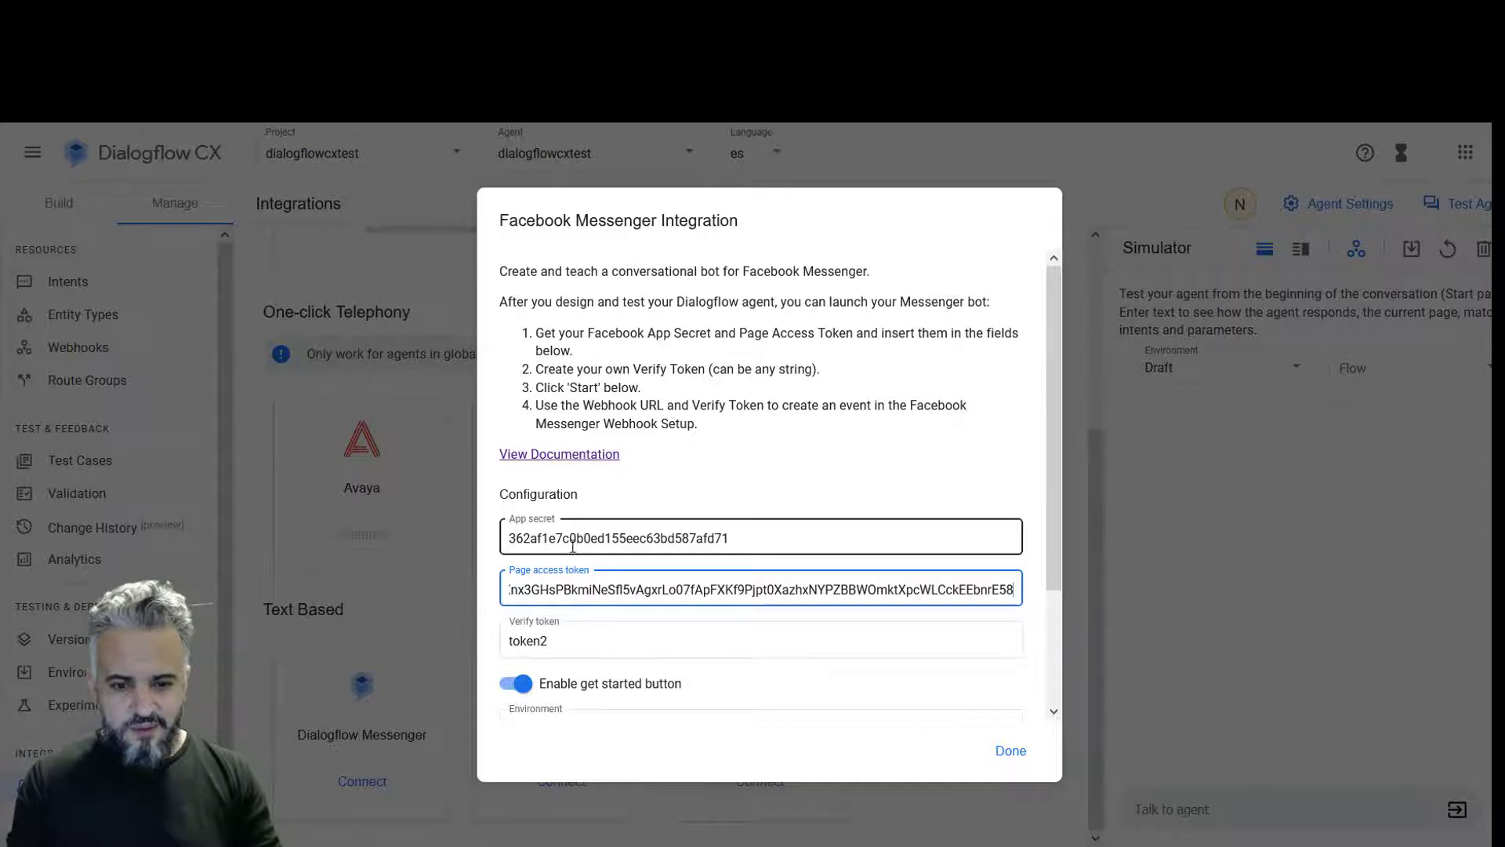
left_click_drag(580, 639, 438, 653)
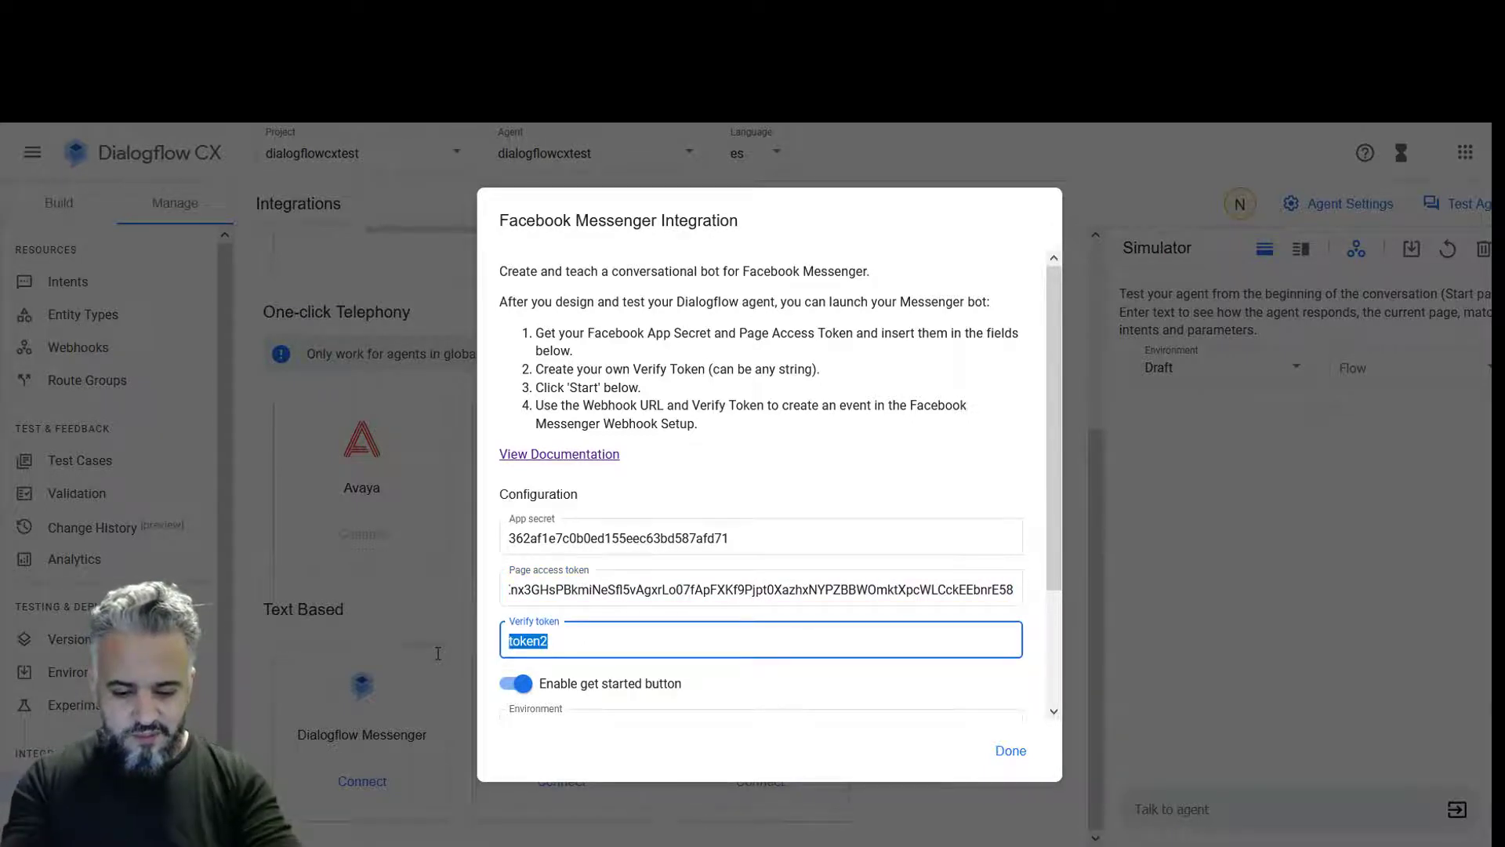
type("dialogfloew")
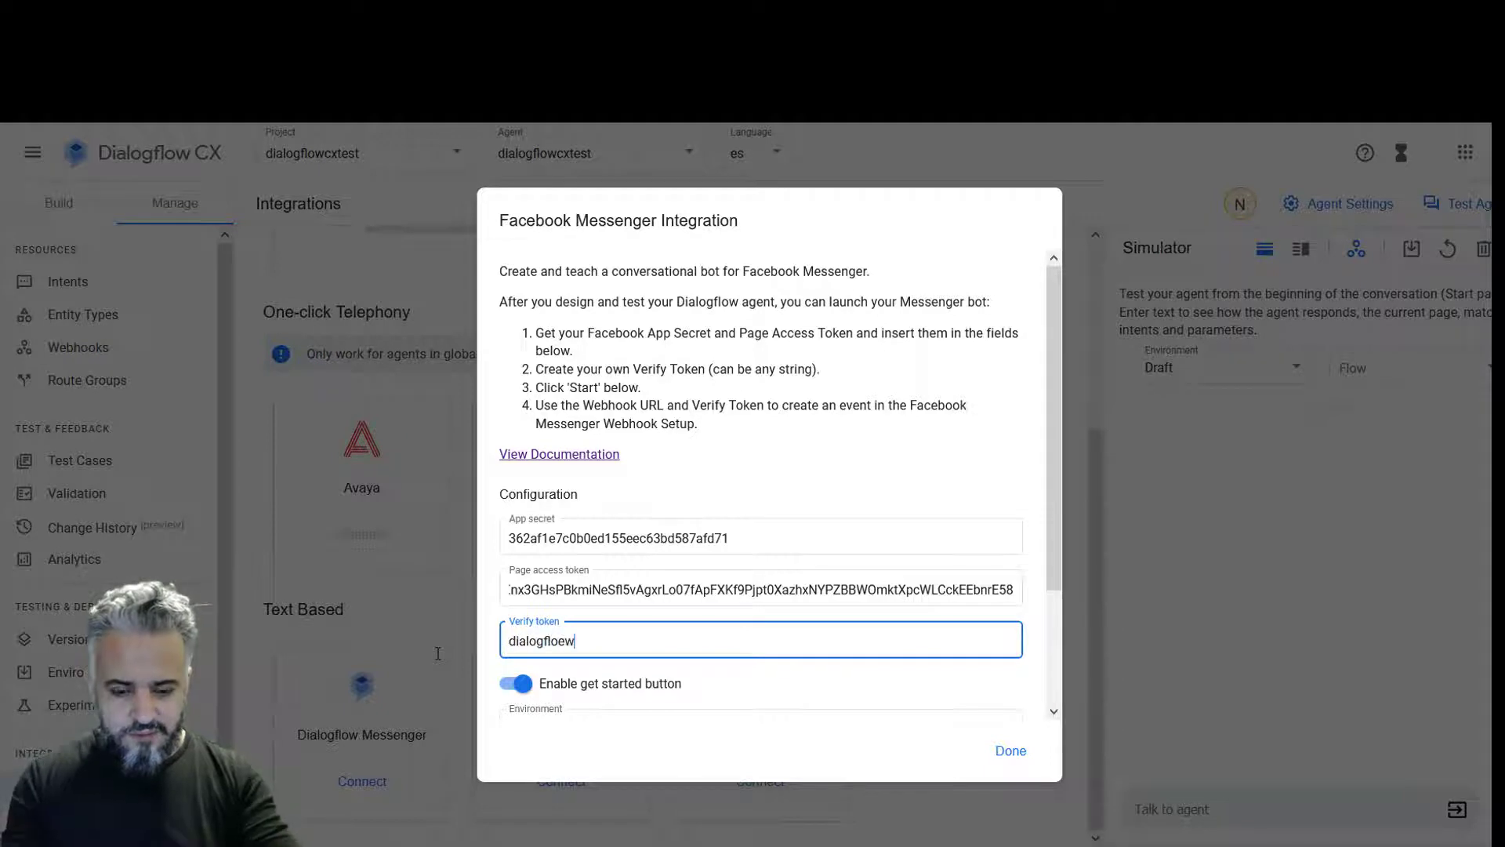
key("BackSpace")
key("BackSpace")
type("wcx")
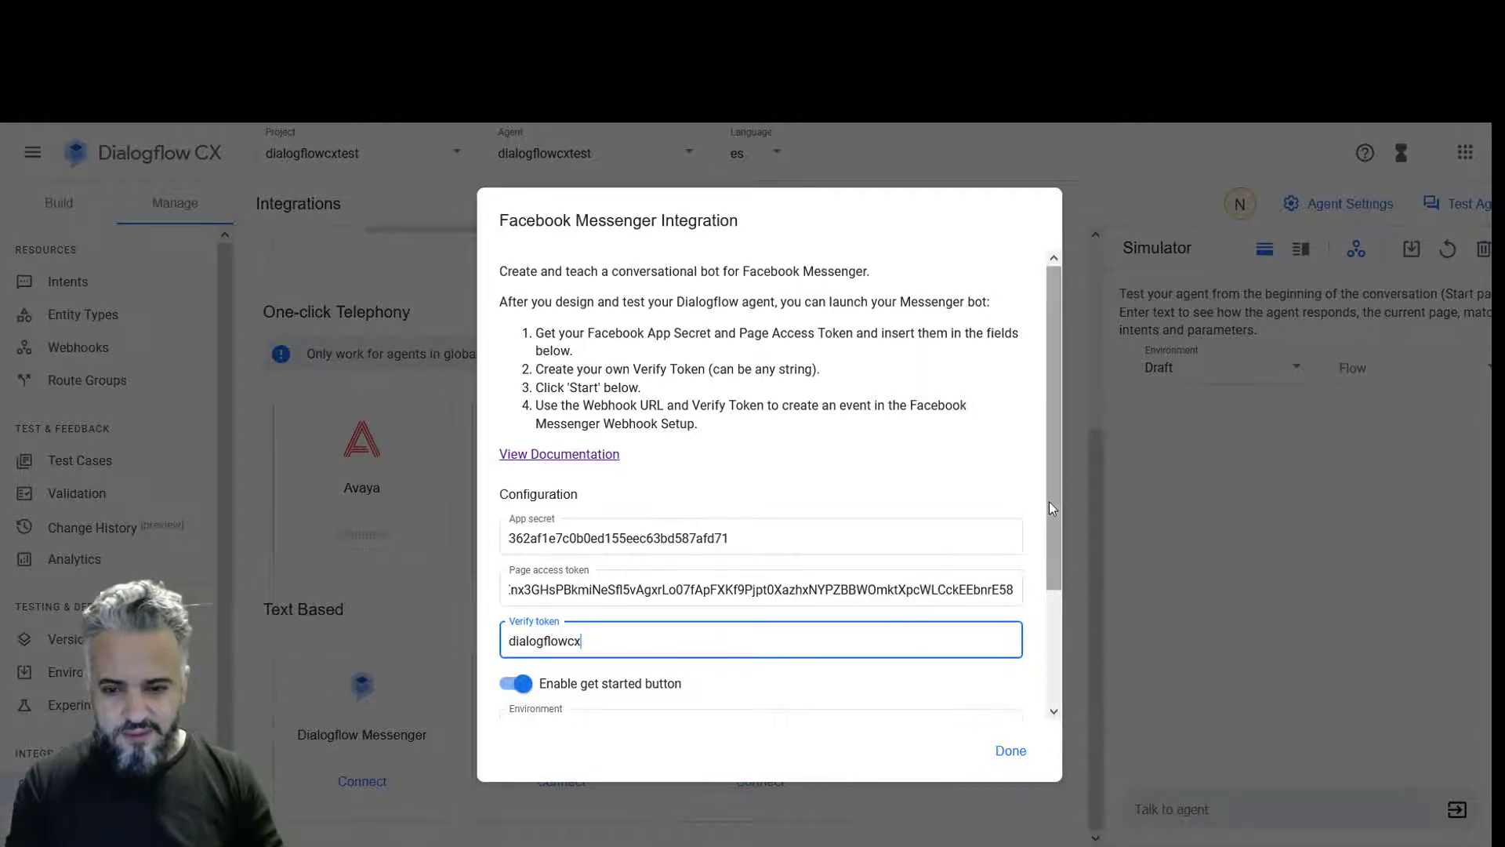
left_click_drag(1055, 520, 1056, 614)
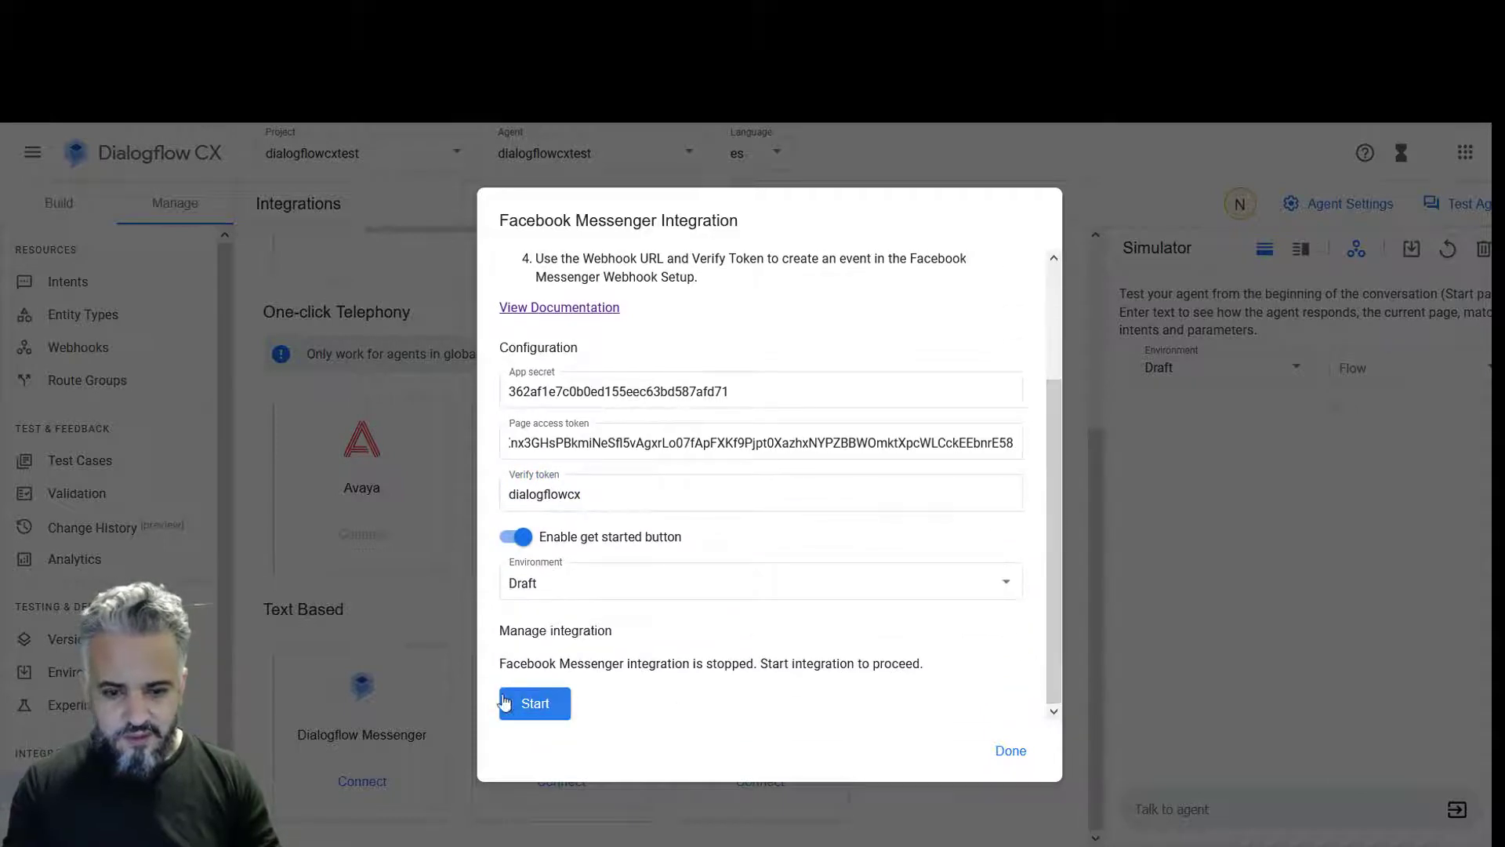
left_click(537, 701)
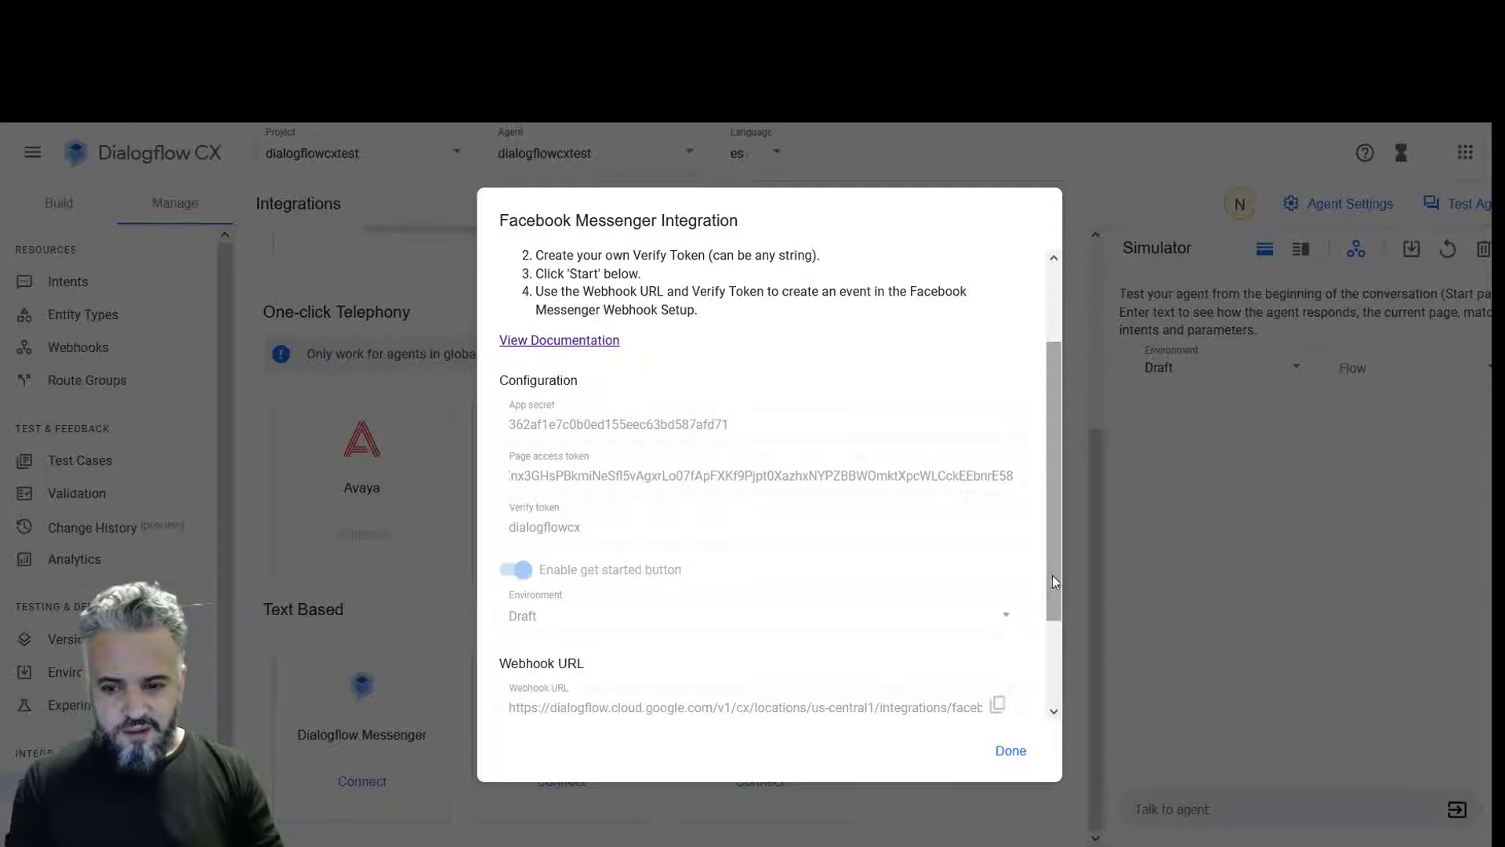
left_click_drag(1052, 577, 1071, 665)
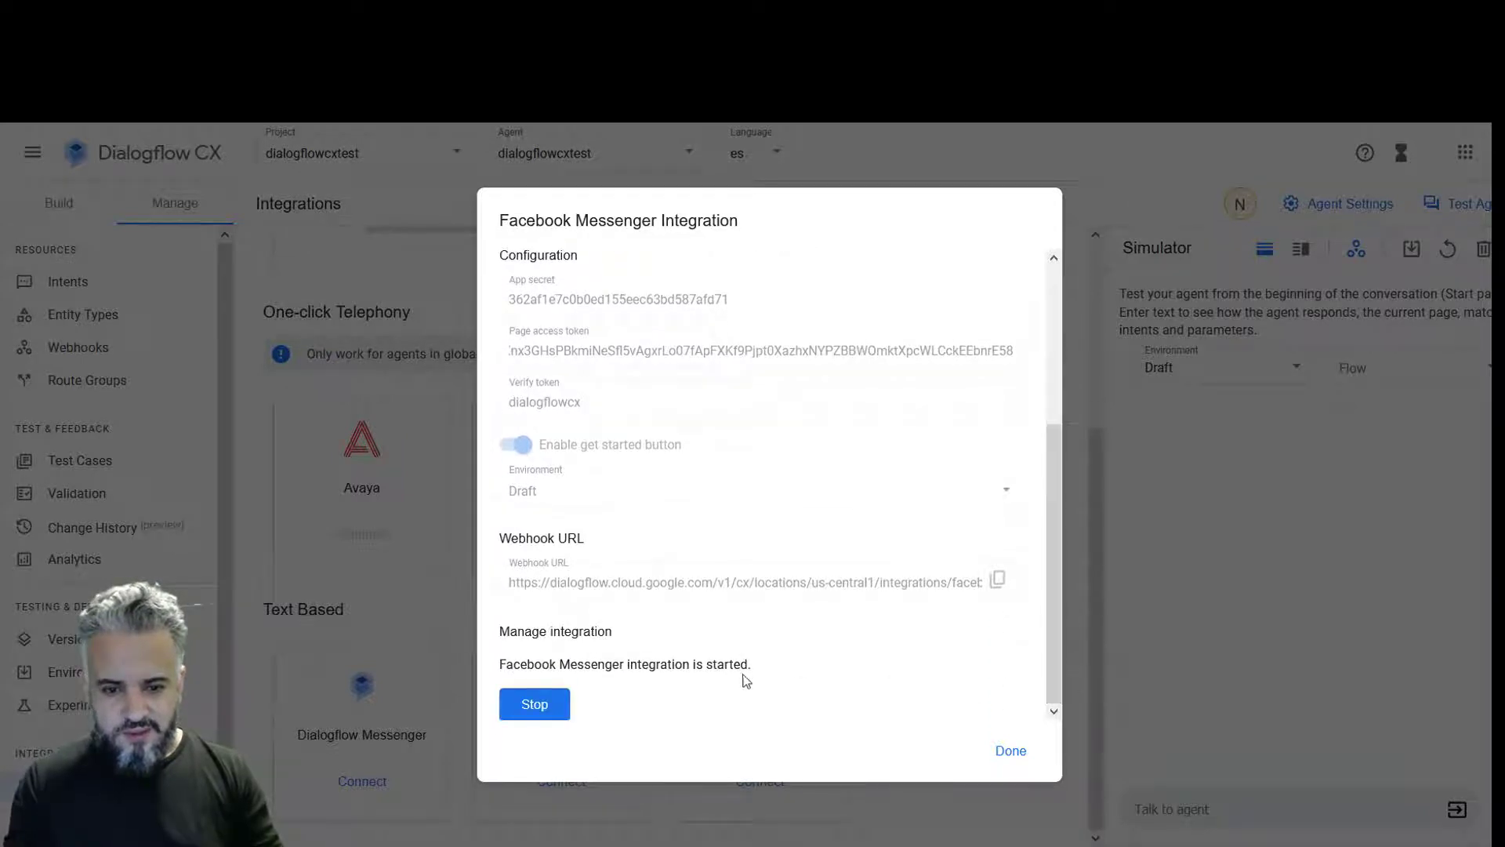
left_click_drag(747, 666, 704, 668)
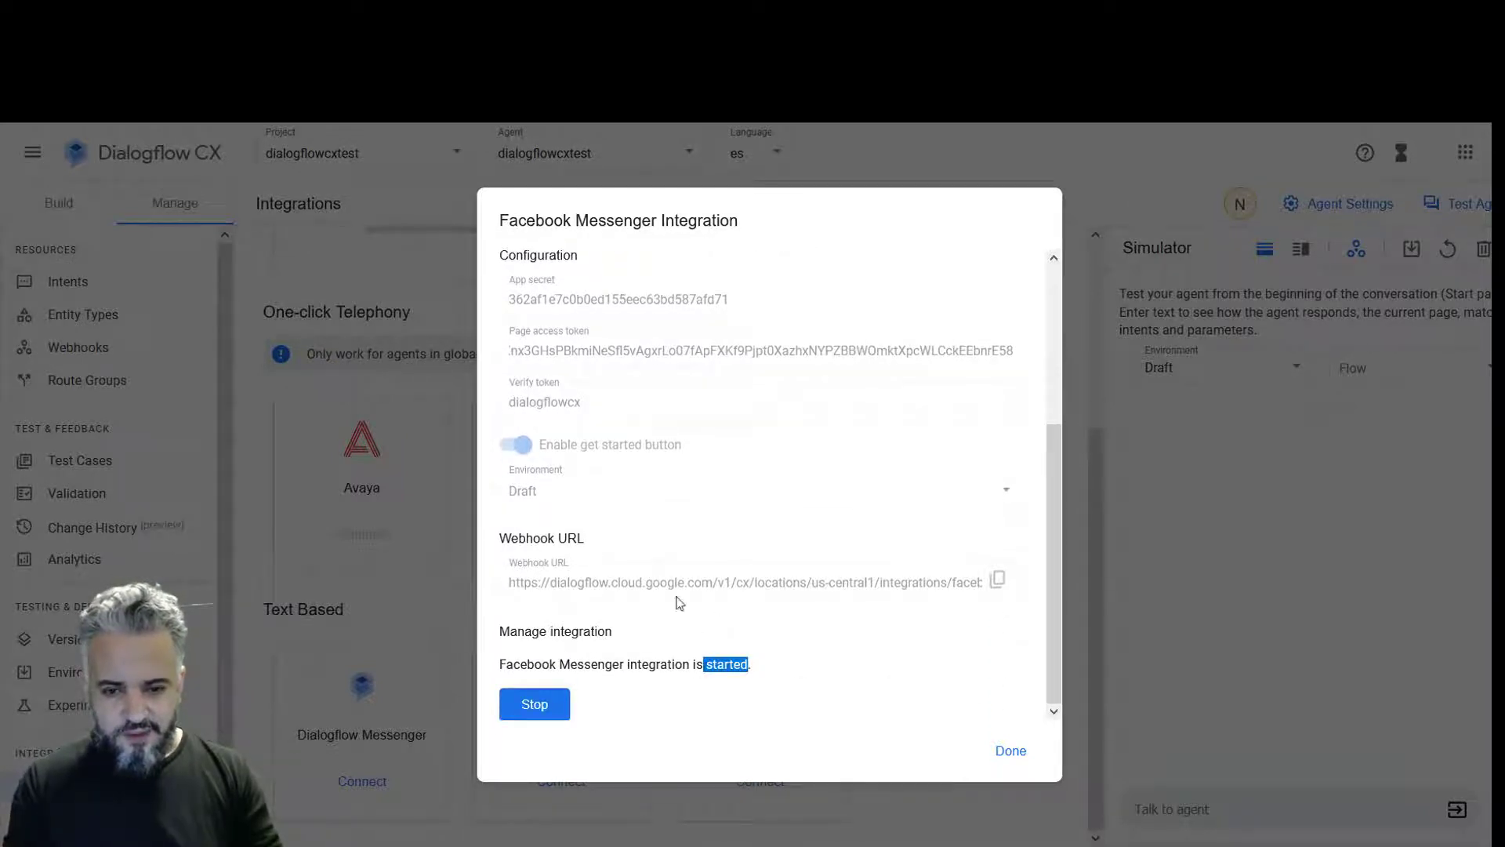
left_click(997, 580)
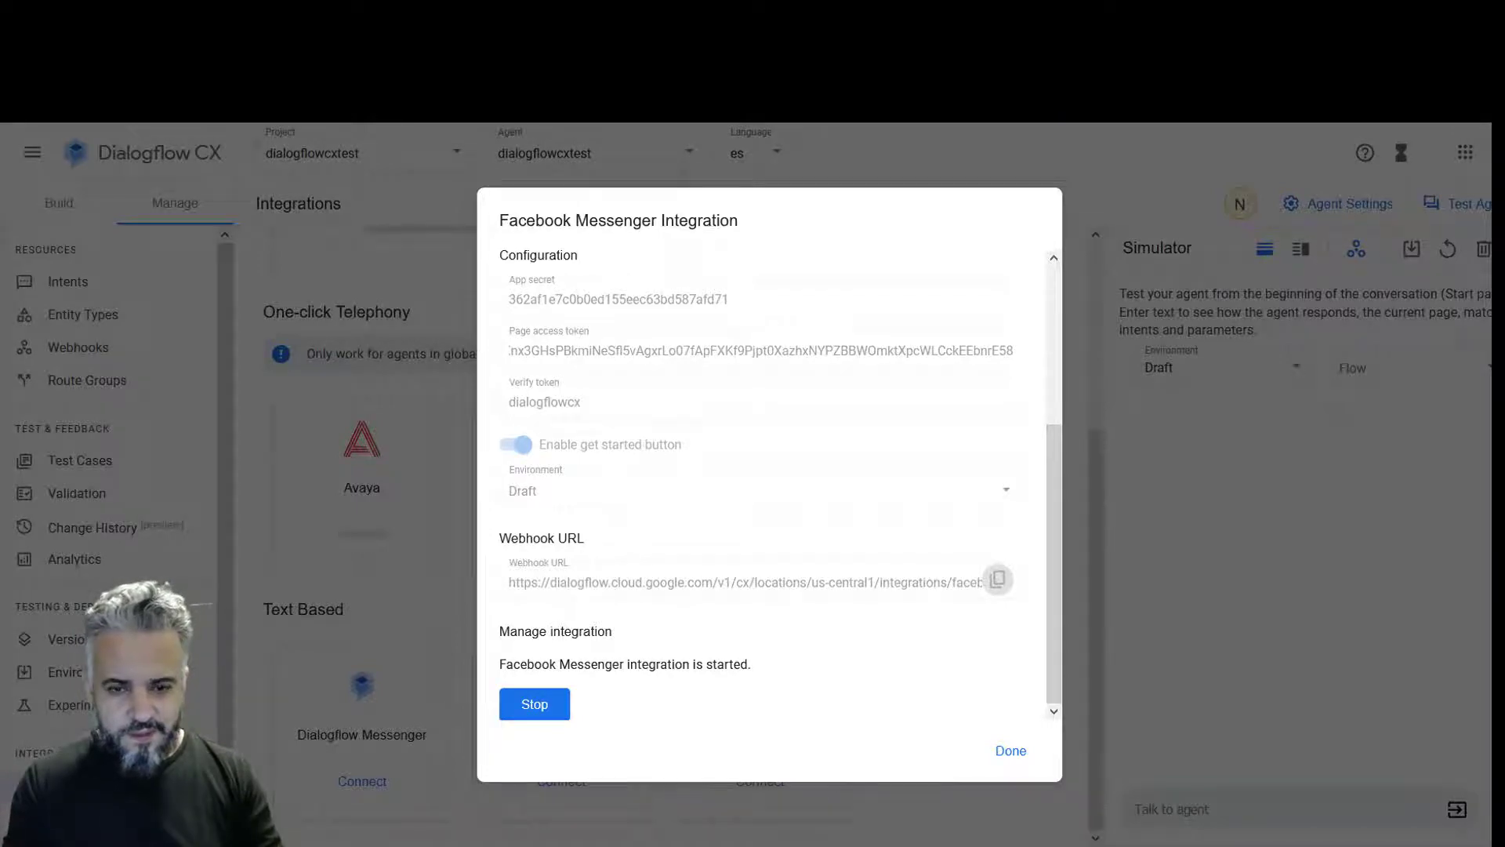
key("ctrl+Tab")
key("ctrl+Tab")
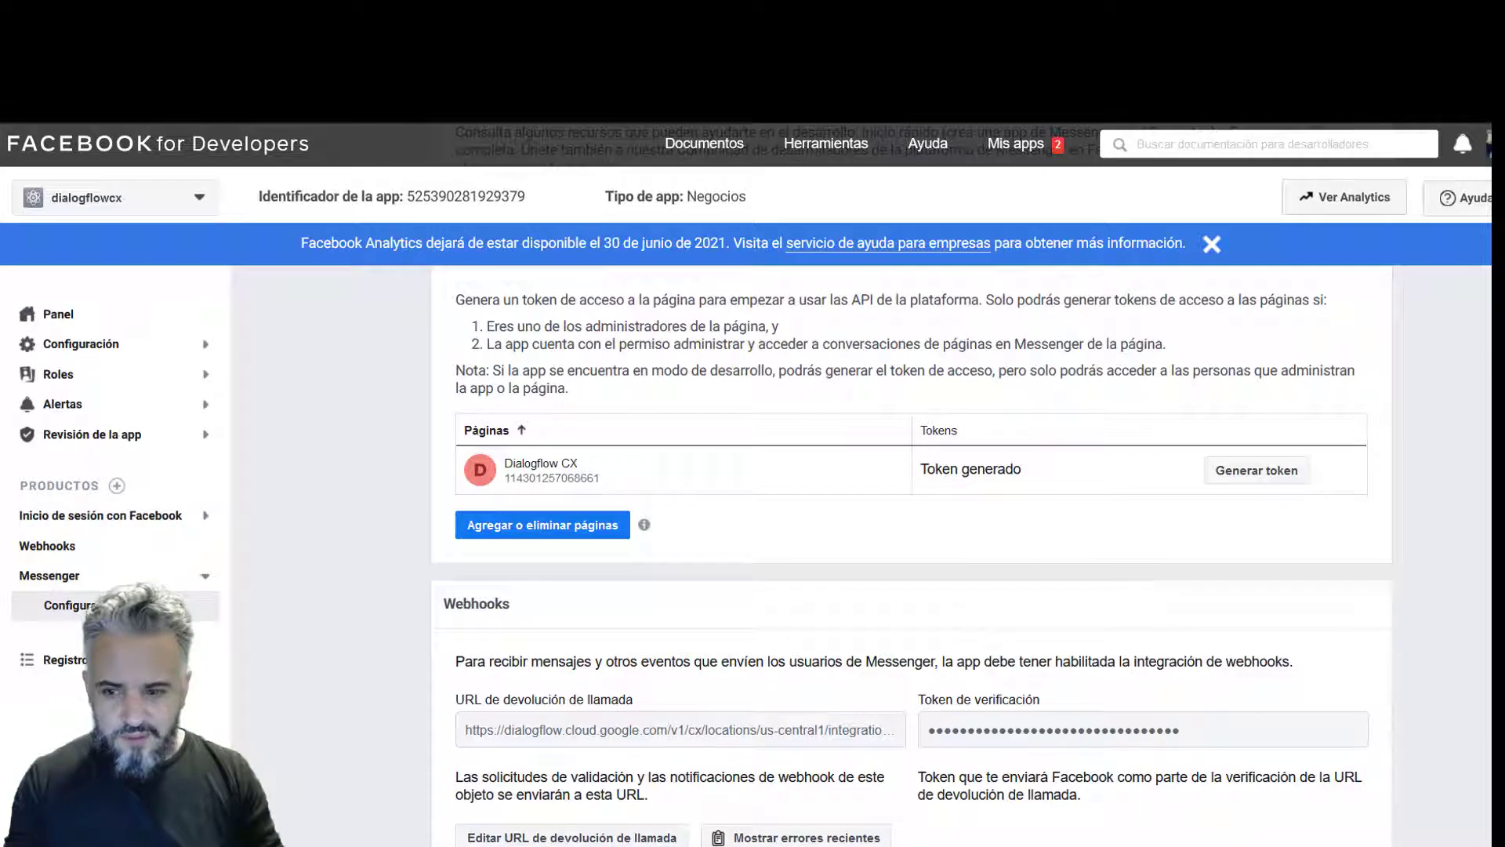
scroll(910, 549, "down", 5)
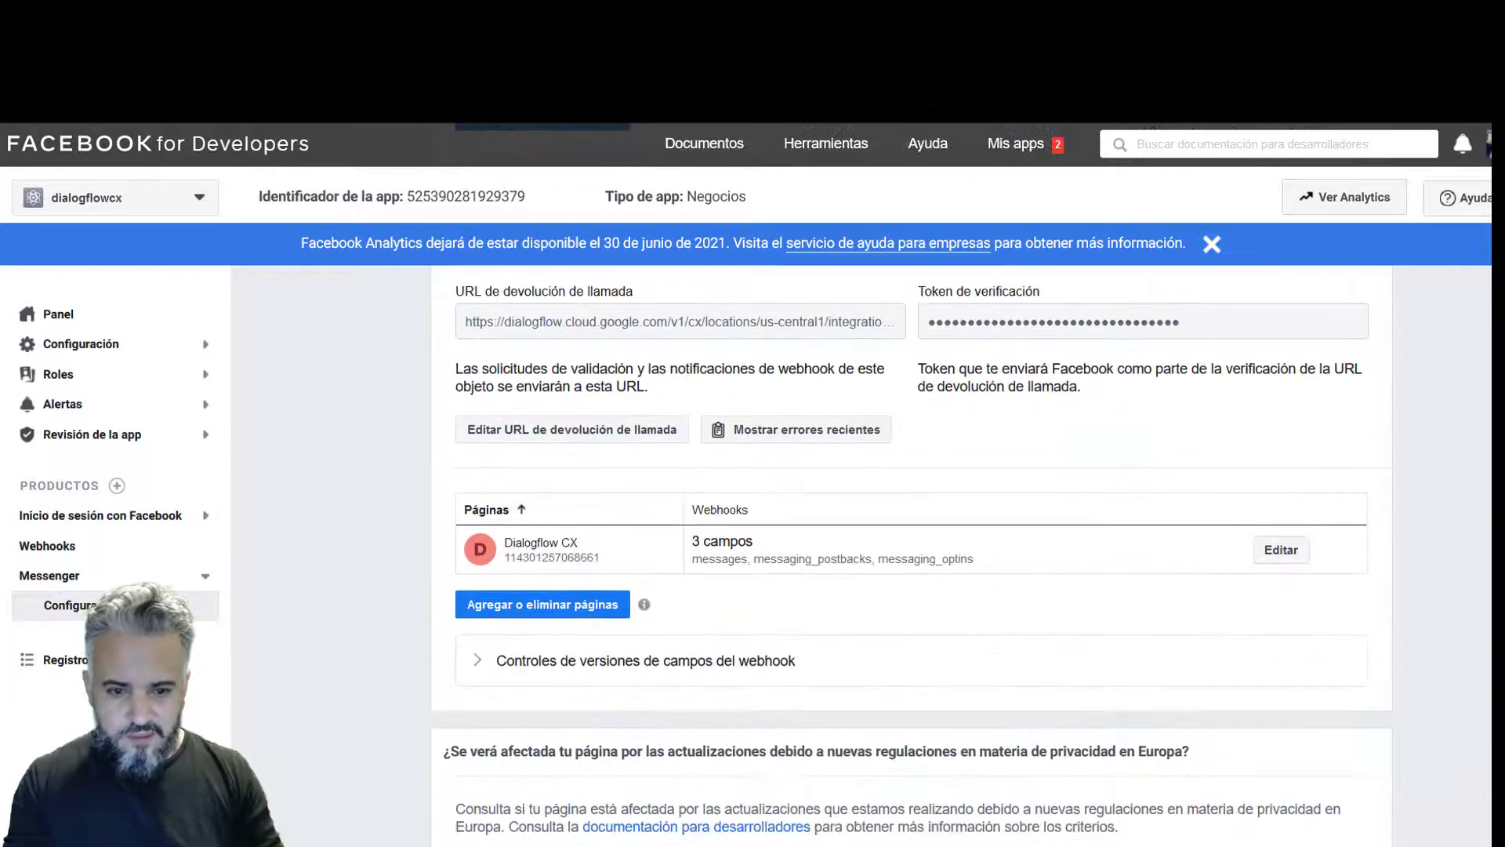
scroll(910, 549, "up", 2)
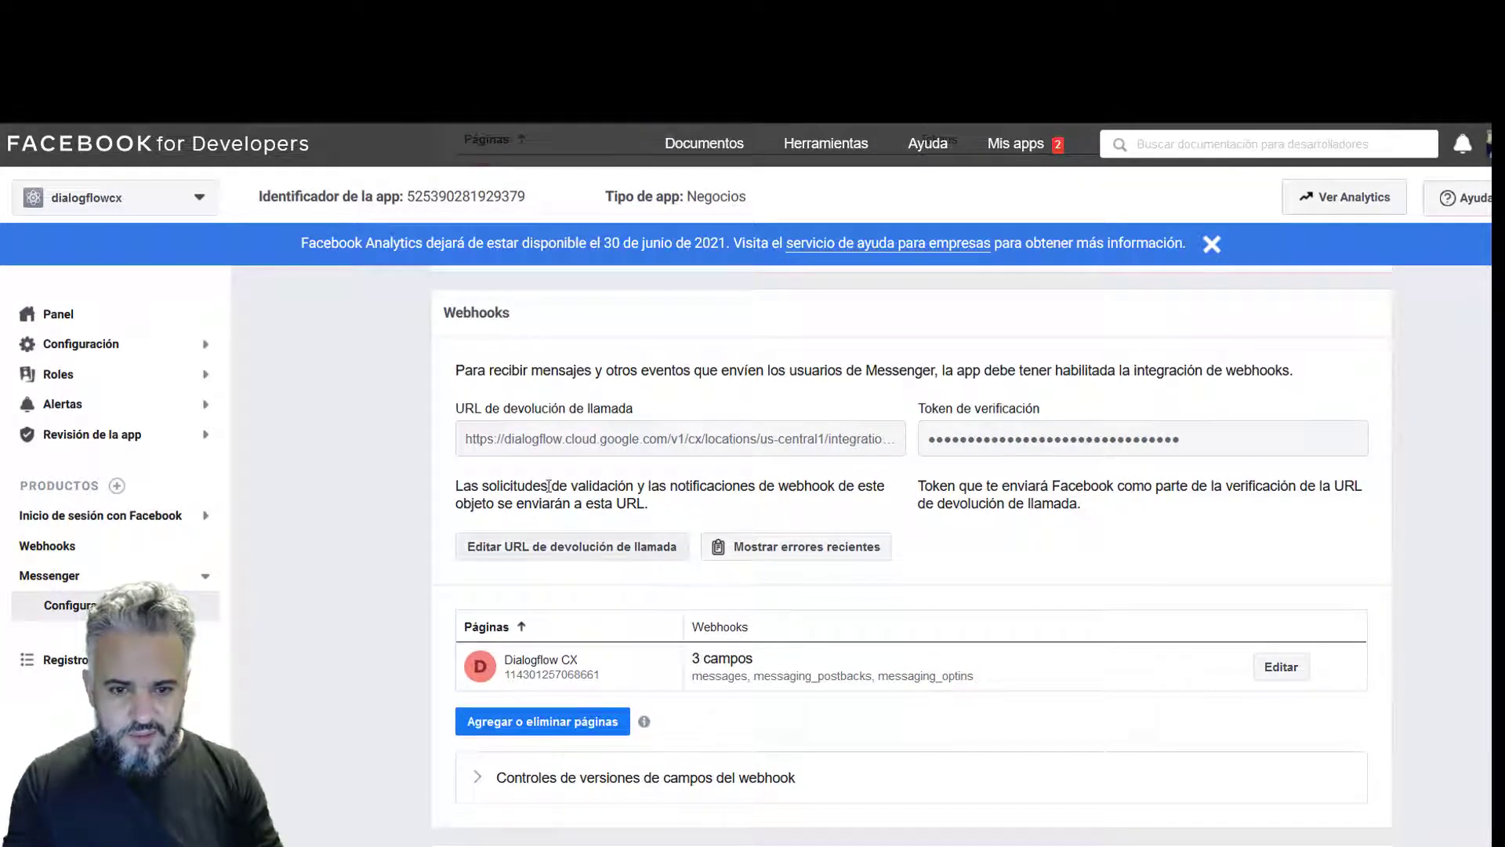
left_click(590, 548)
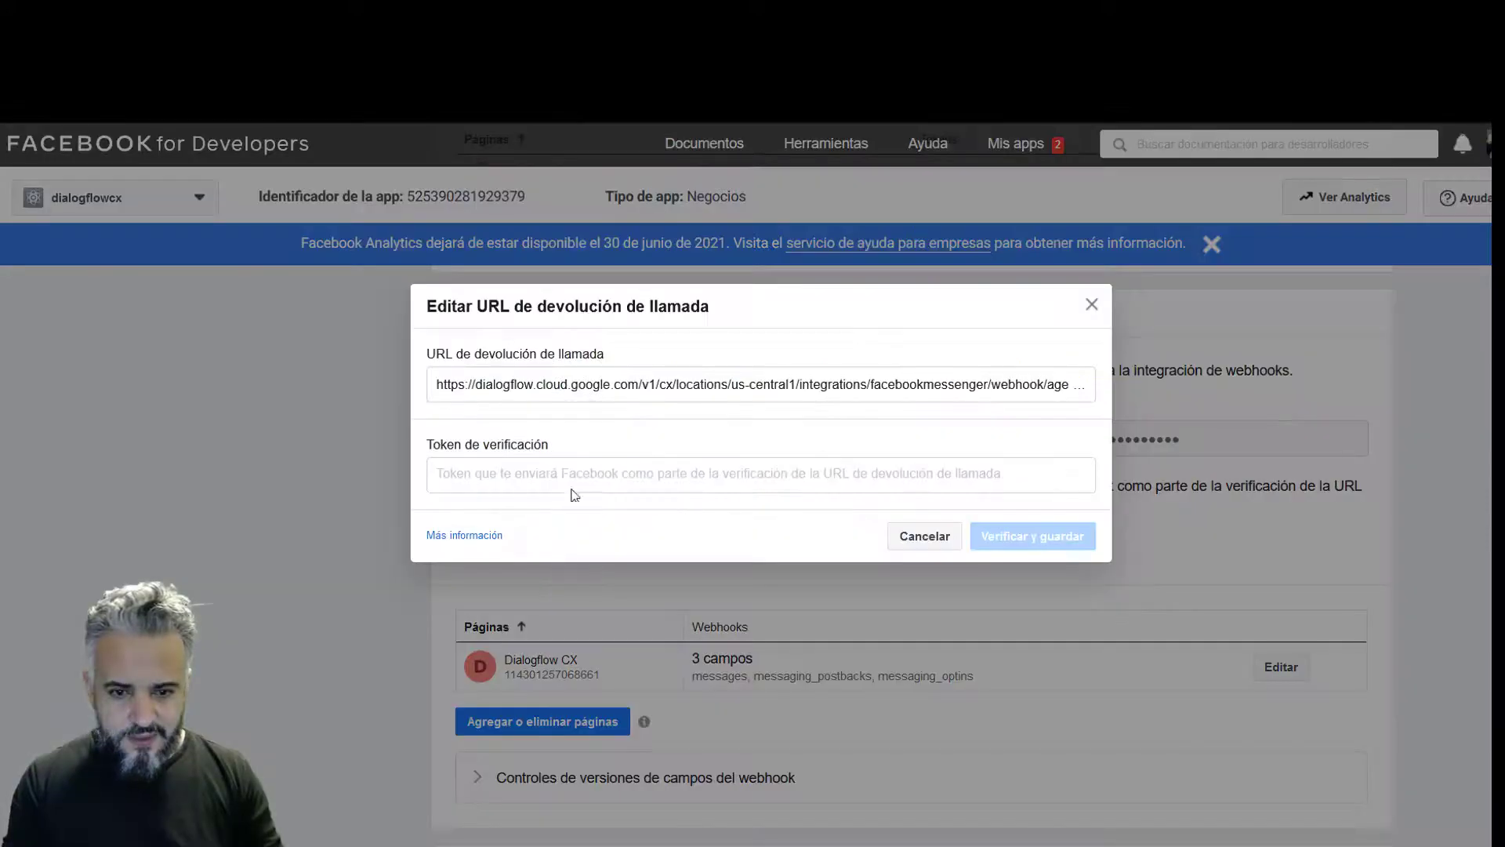
triple_click(651, 384)
key("BackSpace")
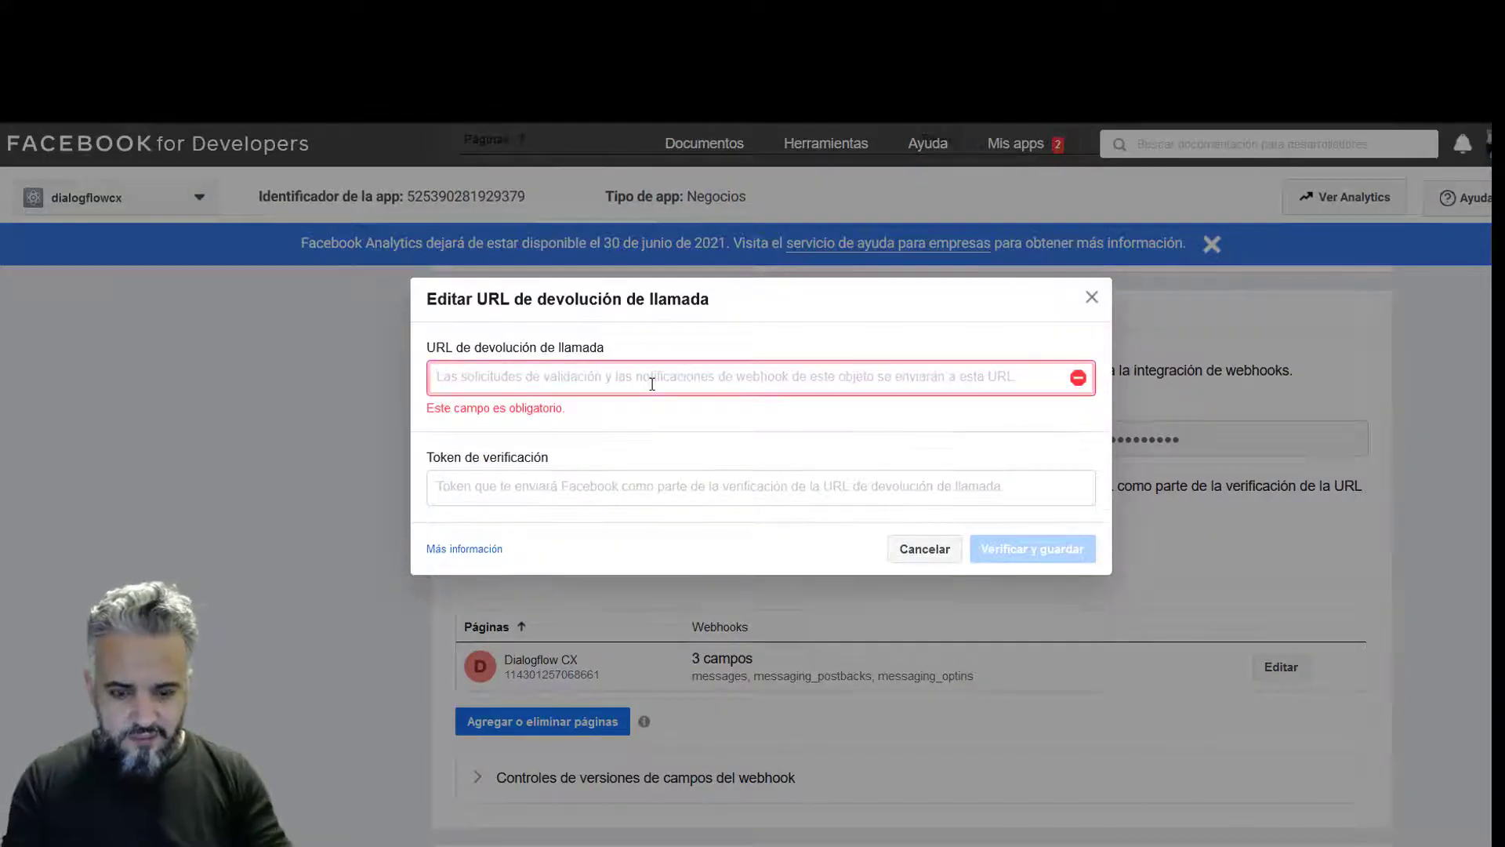
key("ctrl+v")
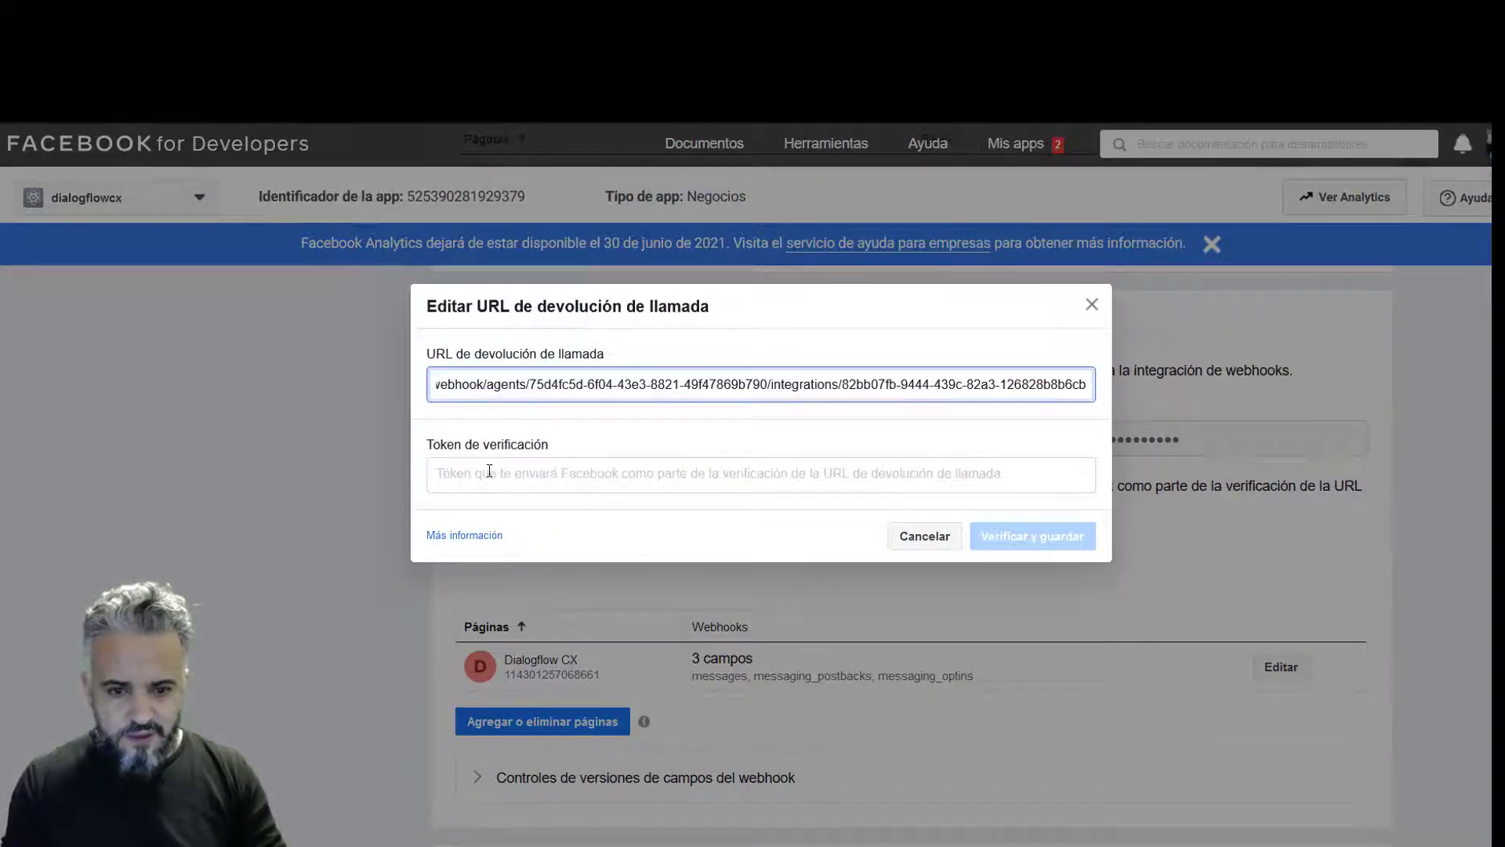
left_click(489, 471)
type("dial")
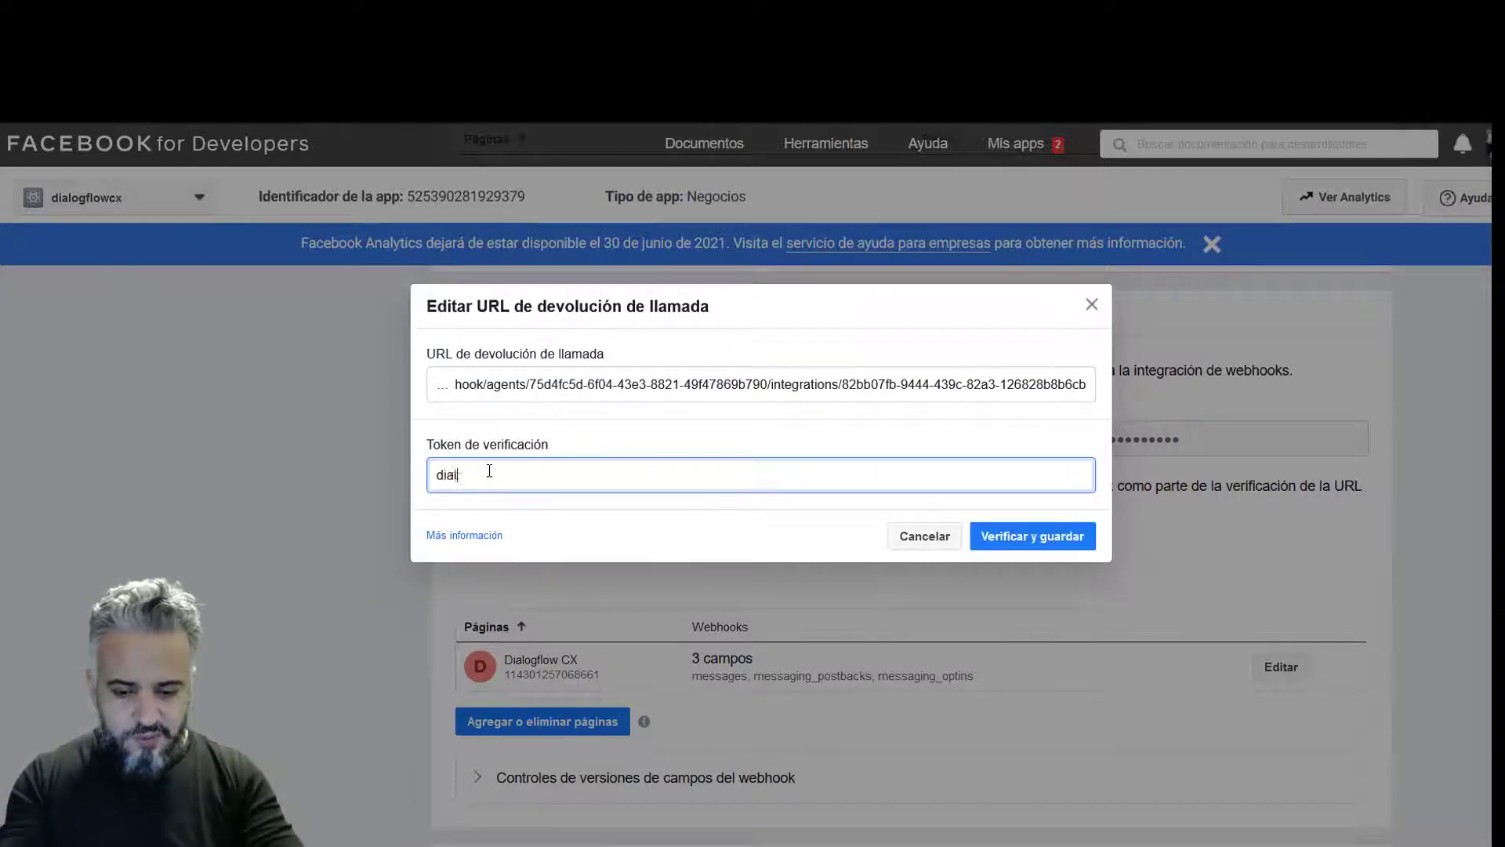
type("ogflowcx")
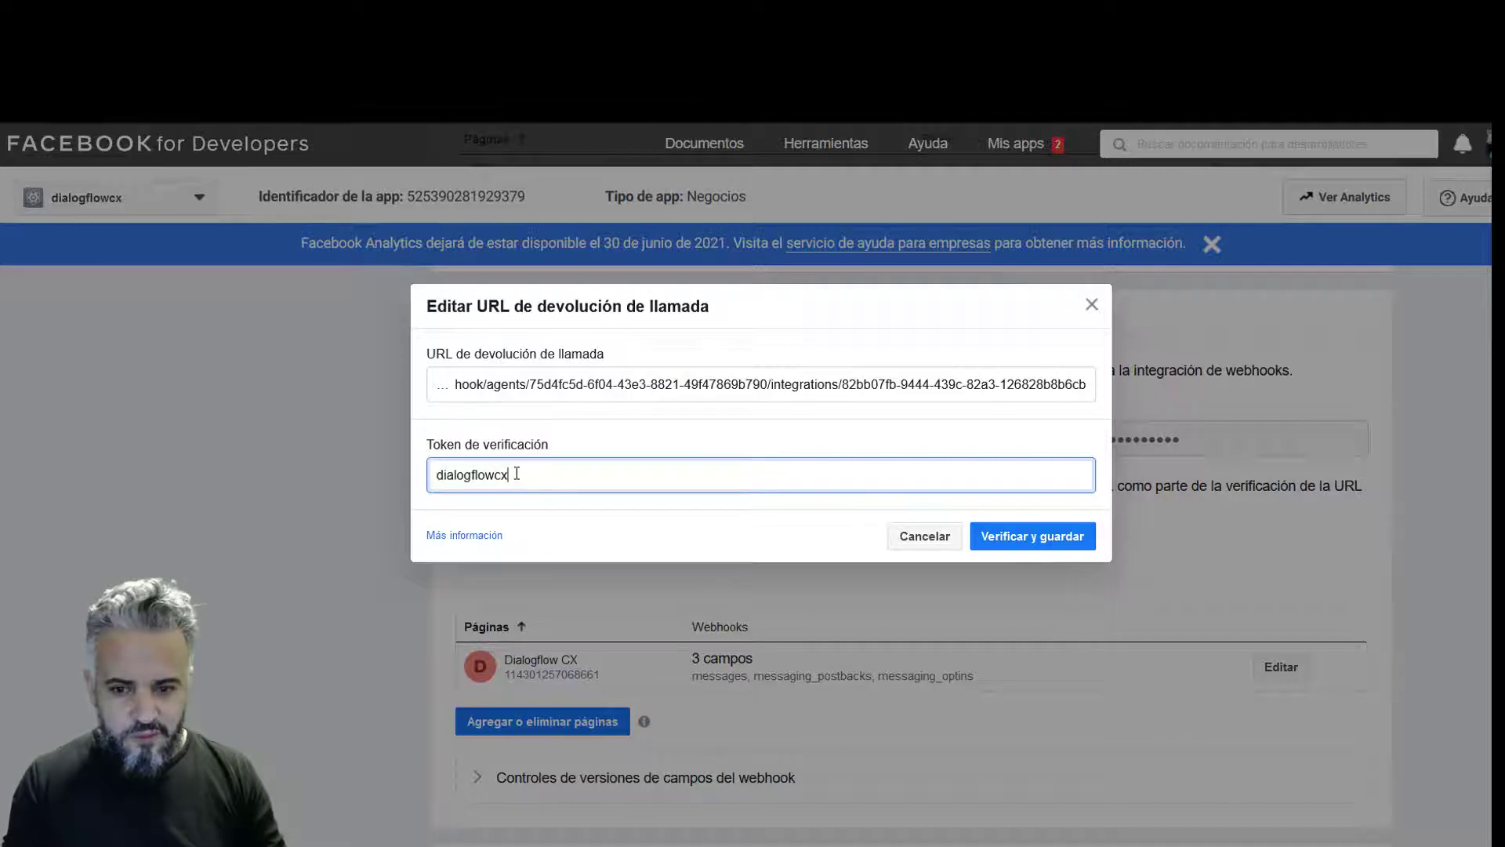
left_click(1078, 541)
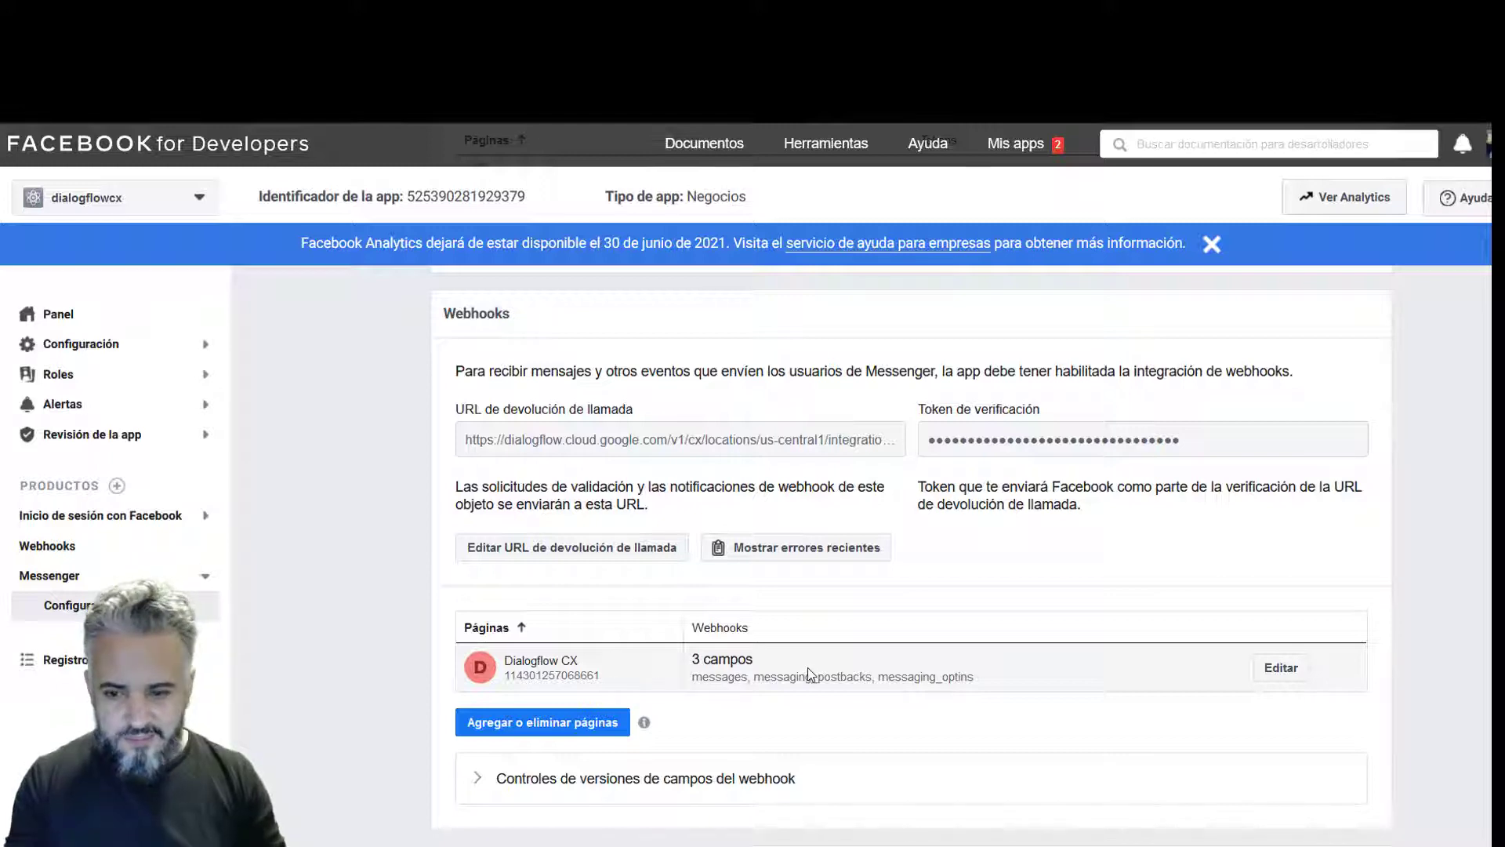
left_click(1281, 667)
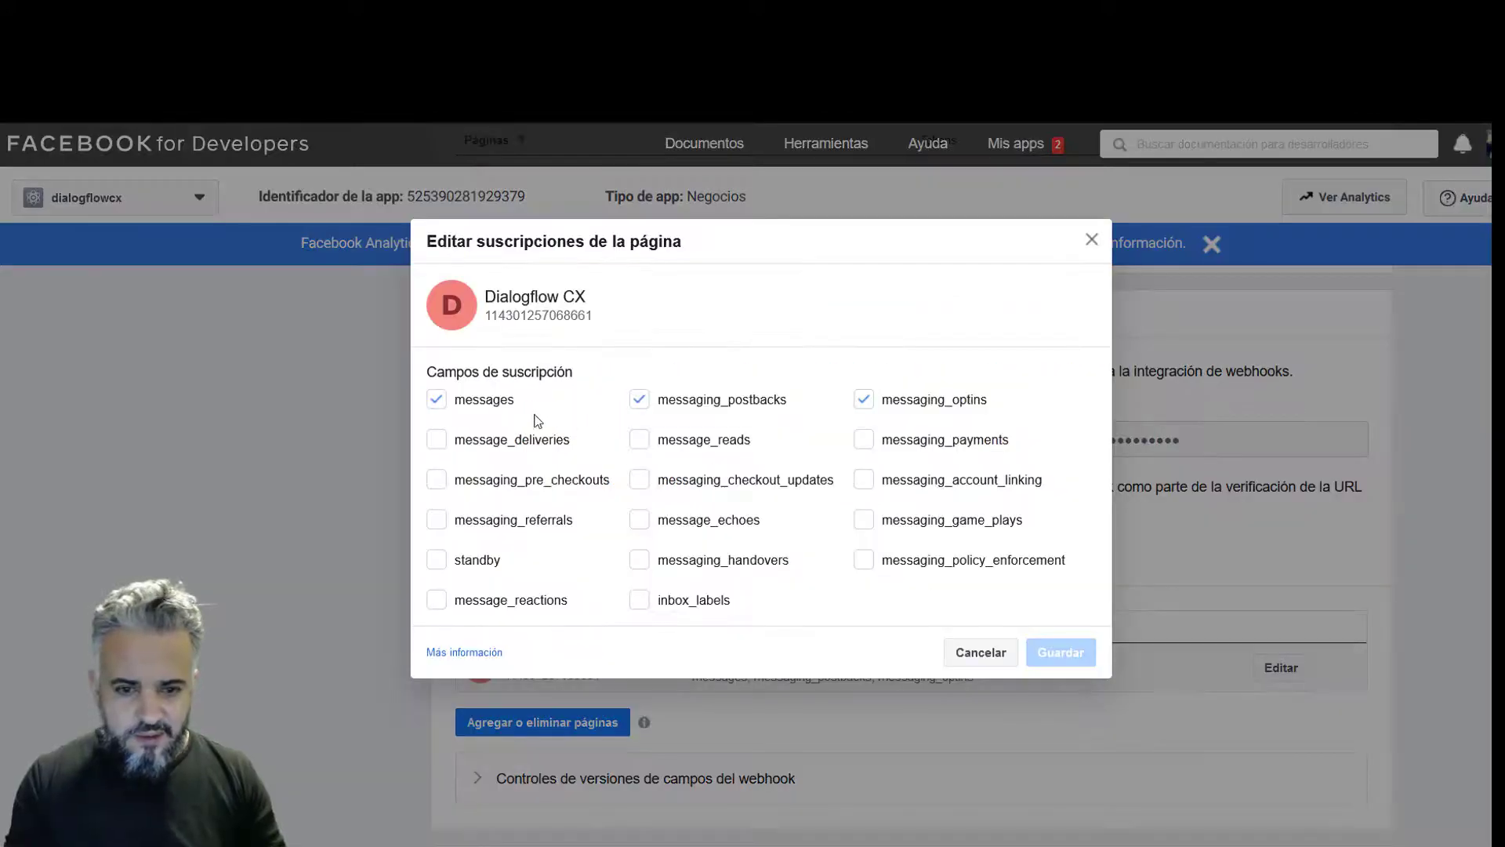
left_click(484, 406)
left_click(482, 407)
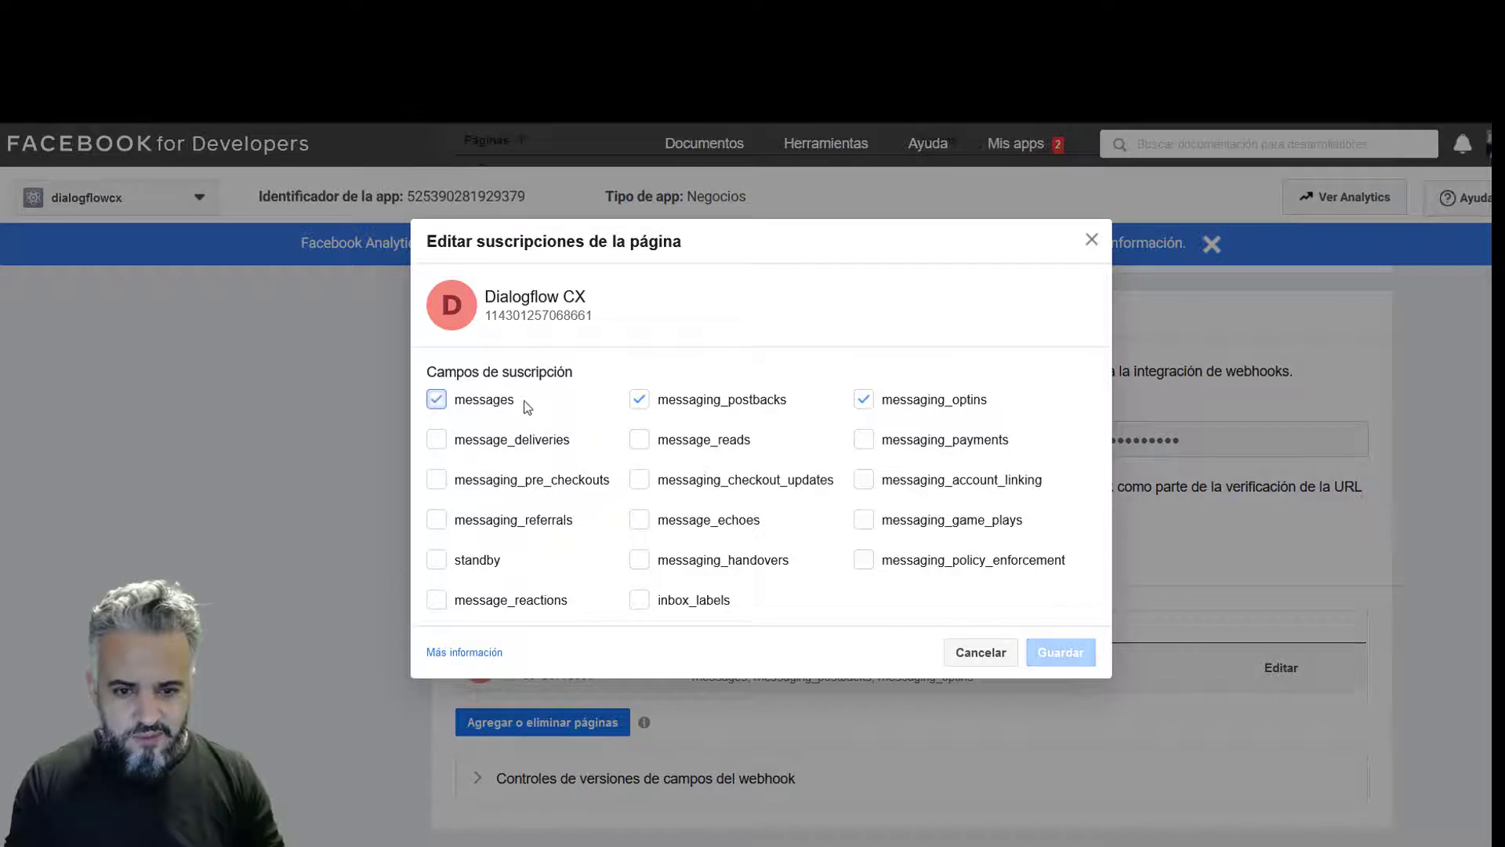
left_click(661, 403)
left_click(643, 404)
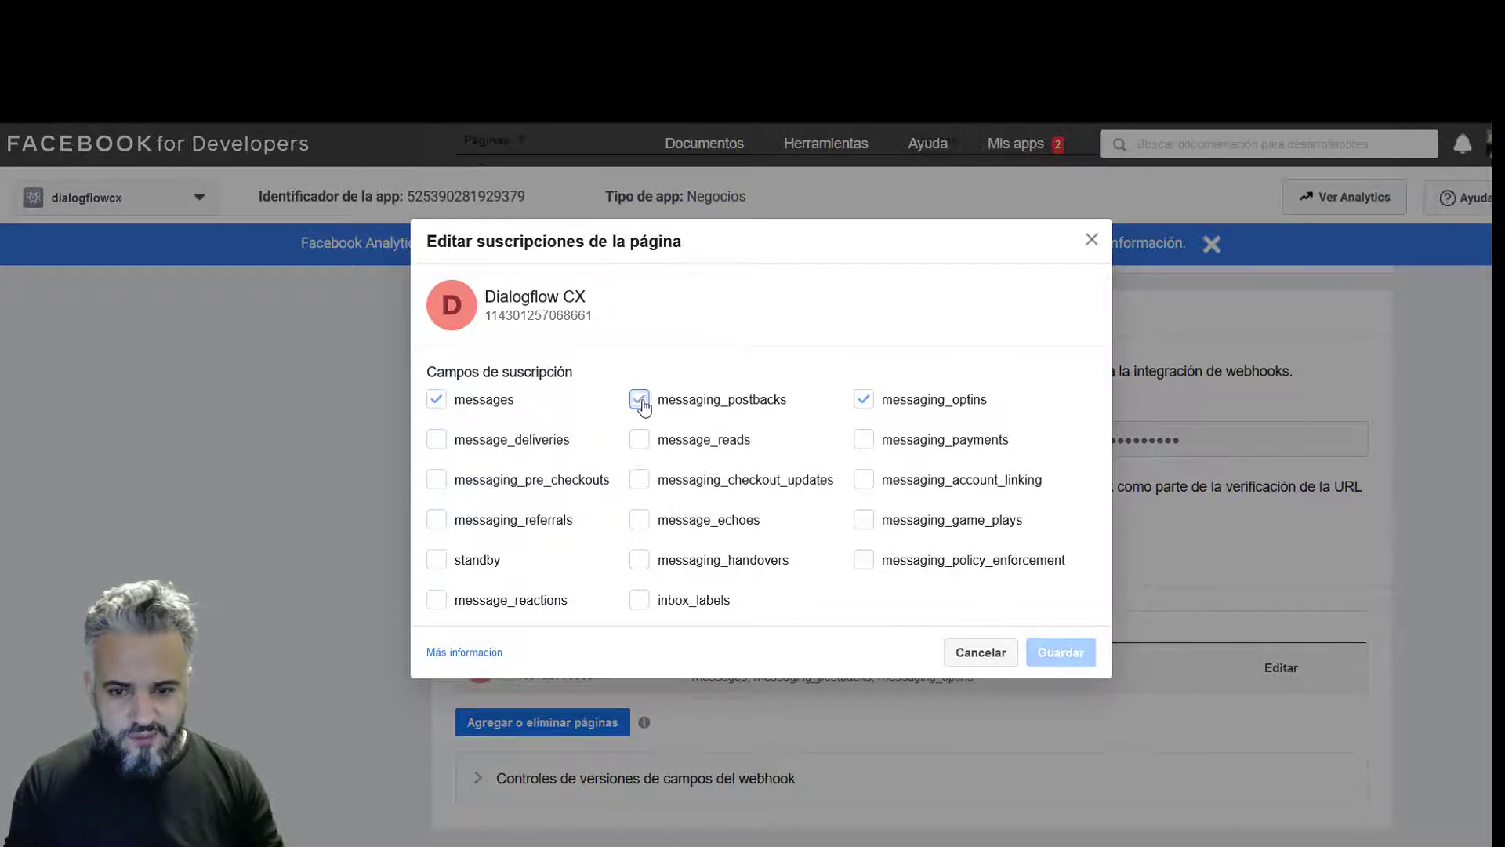
left_click(885, 409)
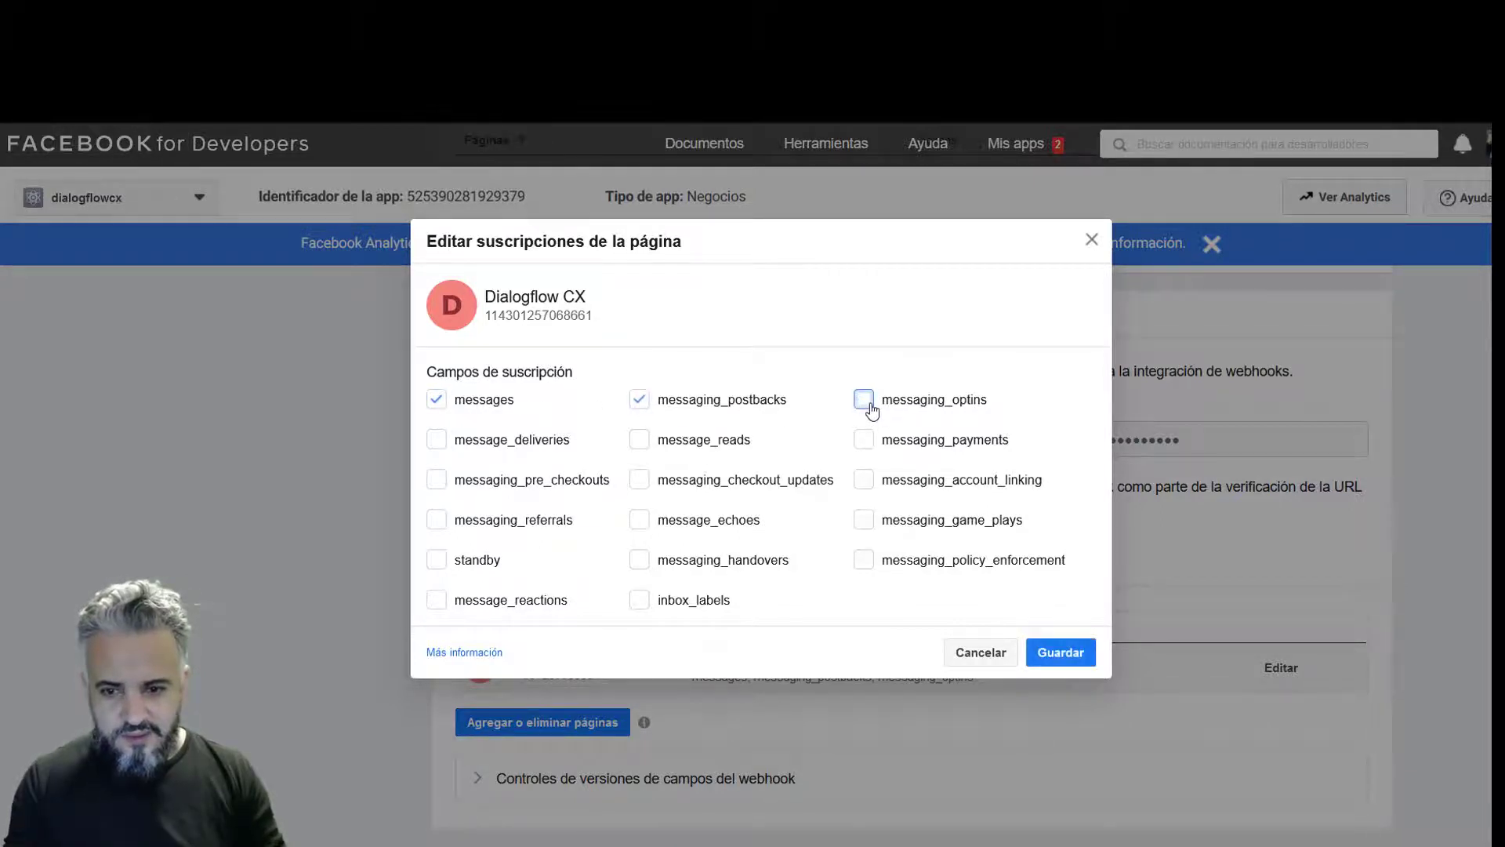
left_click(867, 406)
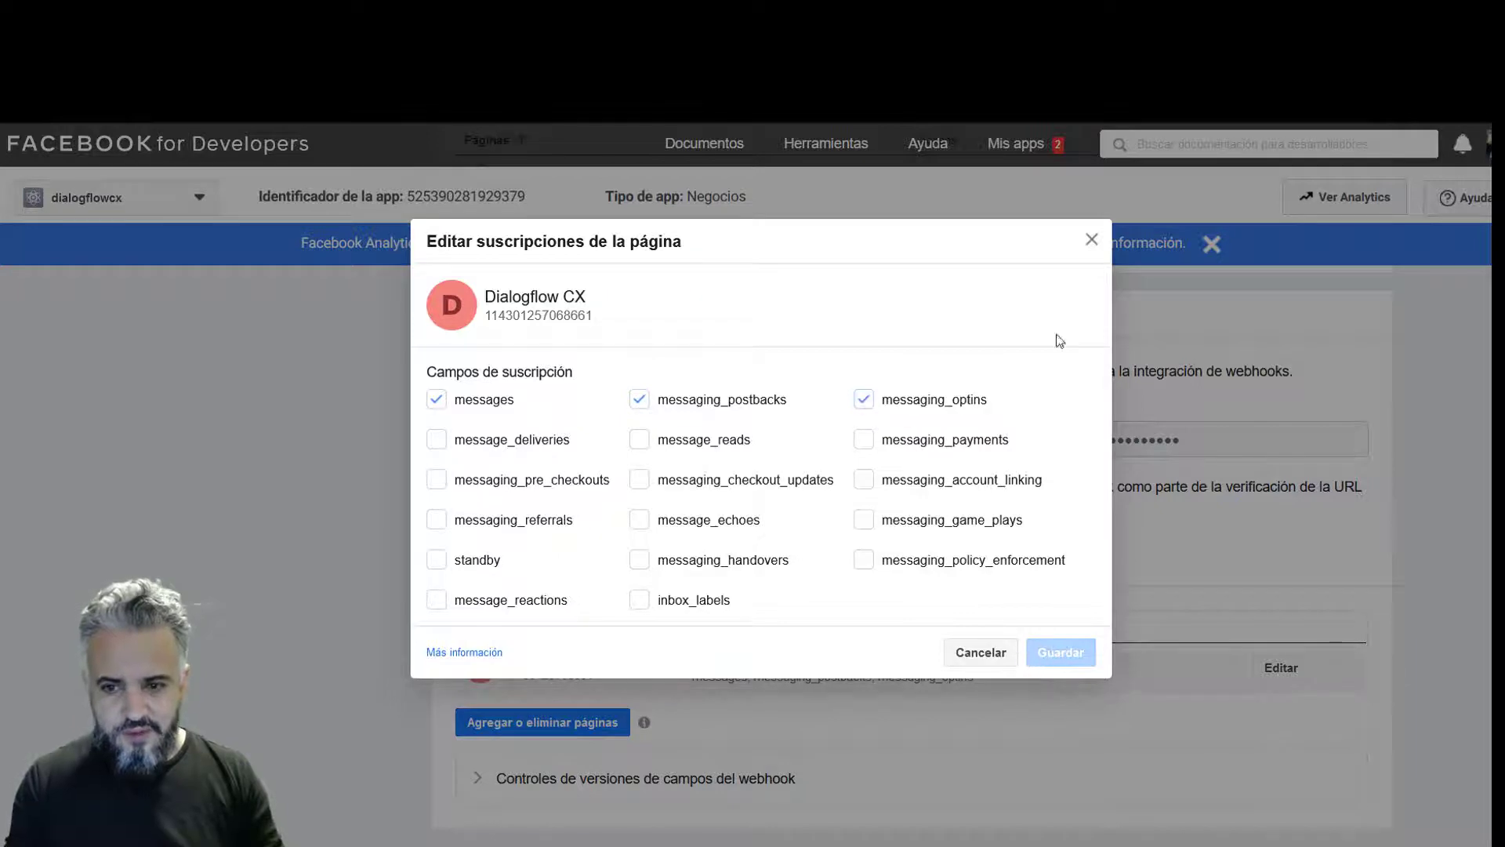
left_click(1092, 240)
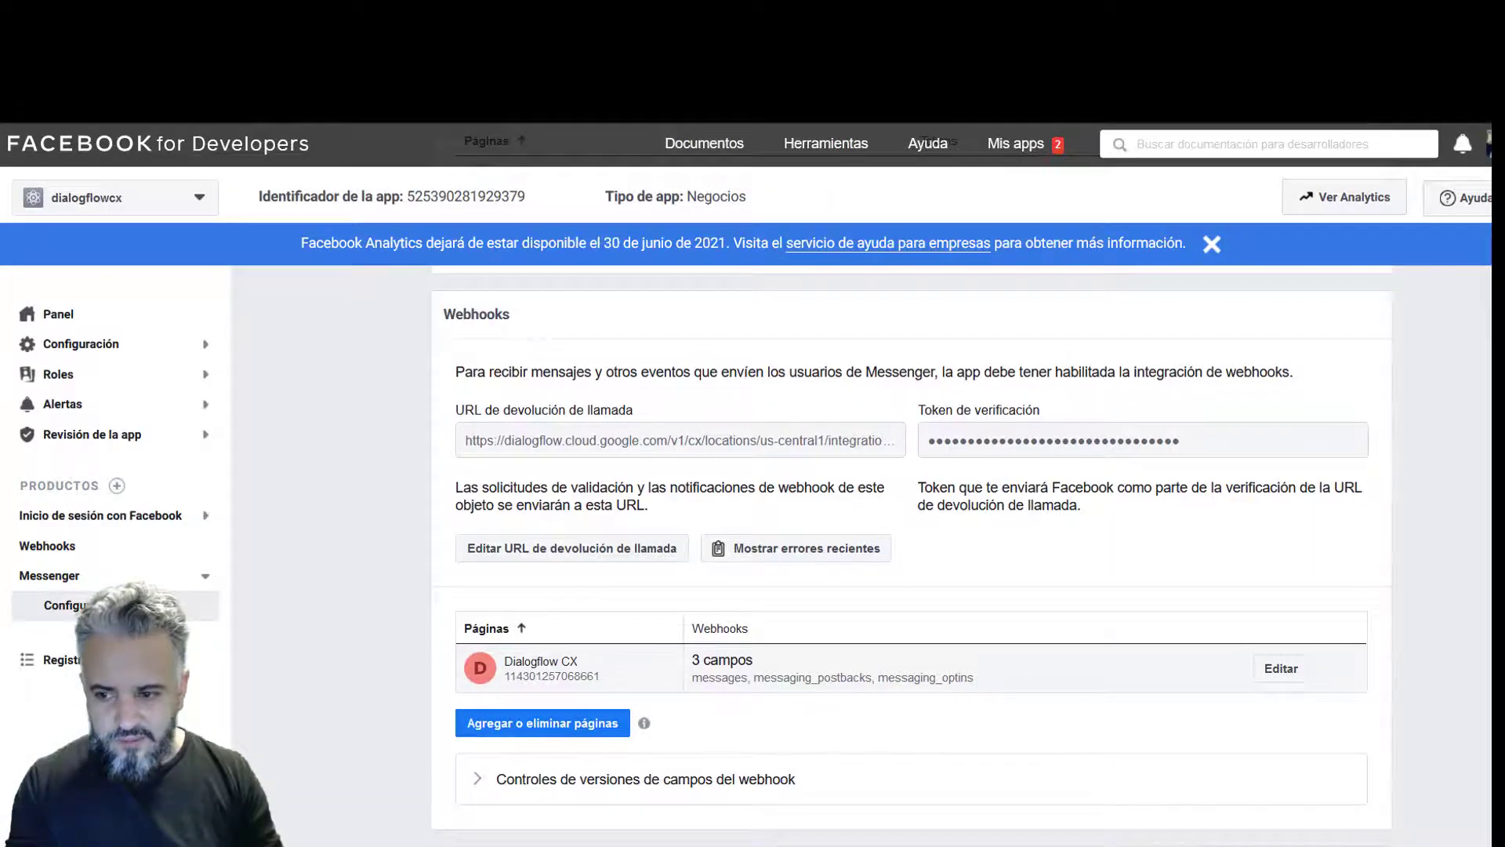
scroll(912, 549, "down", 7)
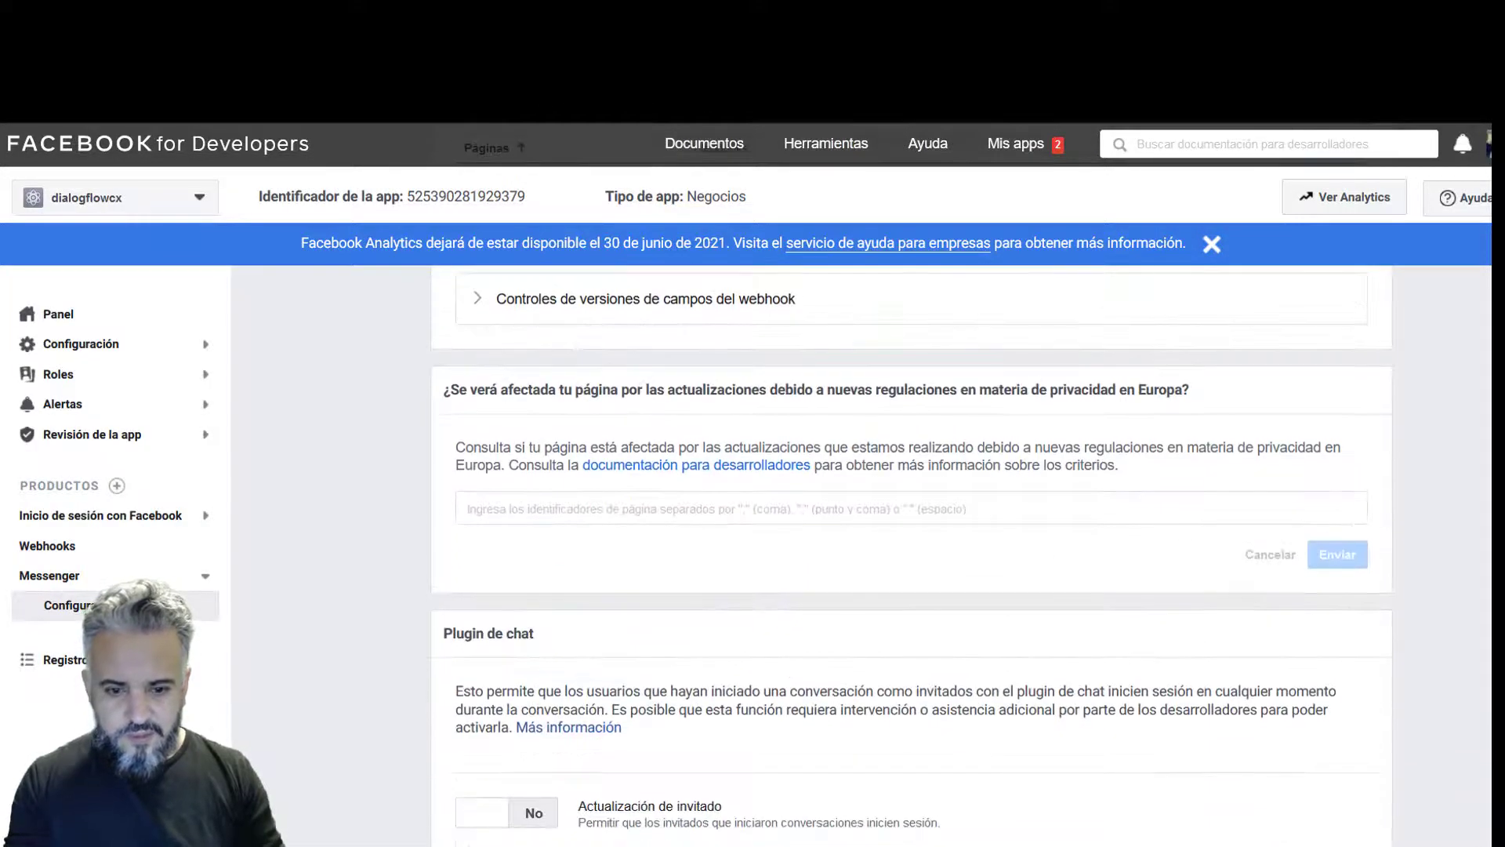
scroll(912, 548, "up", 10)
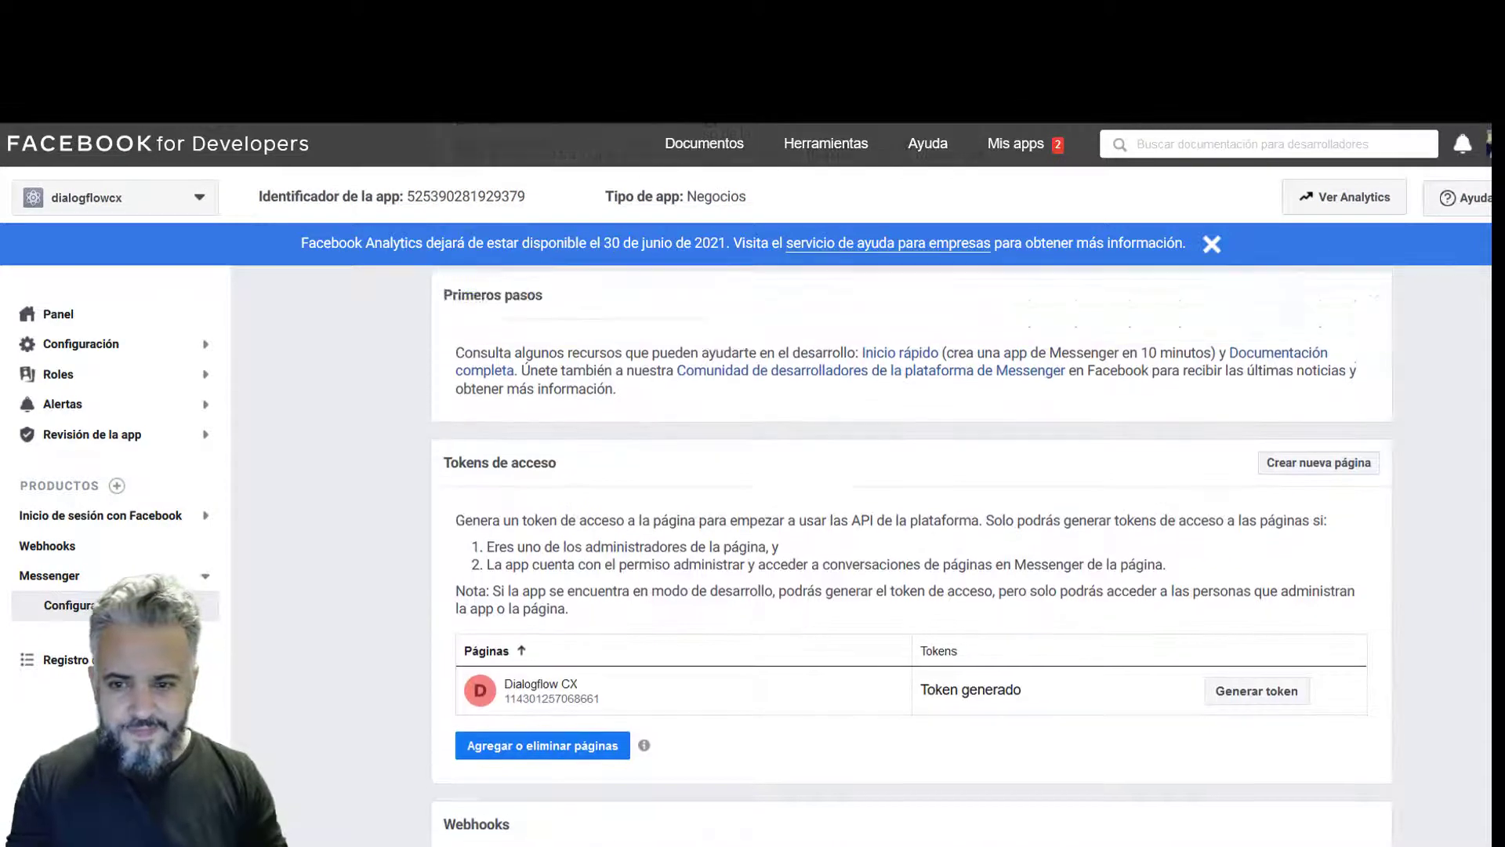
scroll(1143, 262, "up", 6)
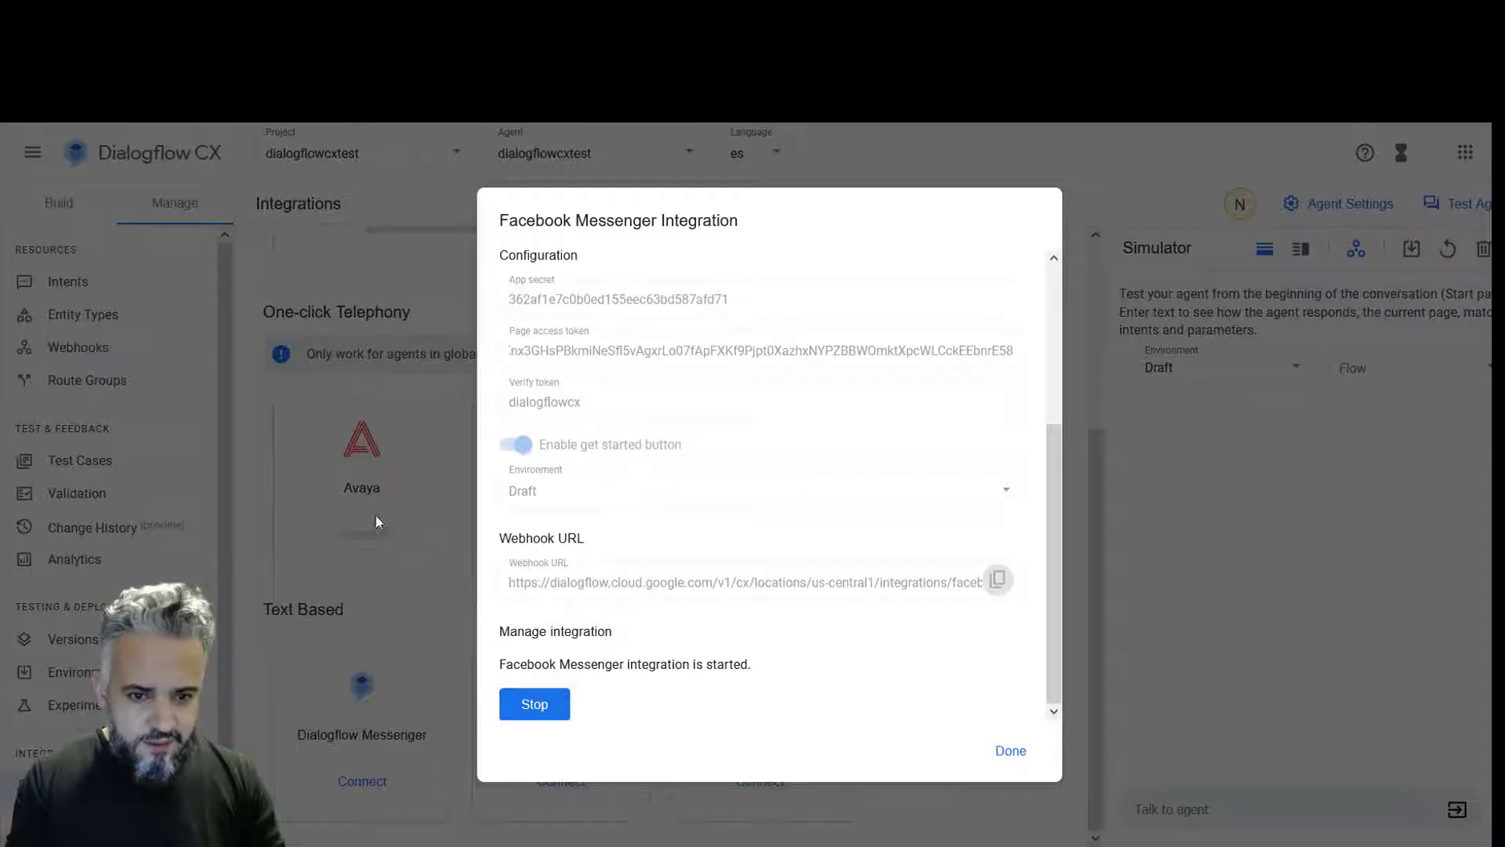
- Close the Facebook Messenger integration dialog with Done
scroll(1049, 527, "up", 3)
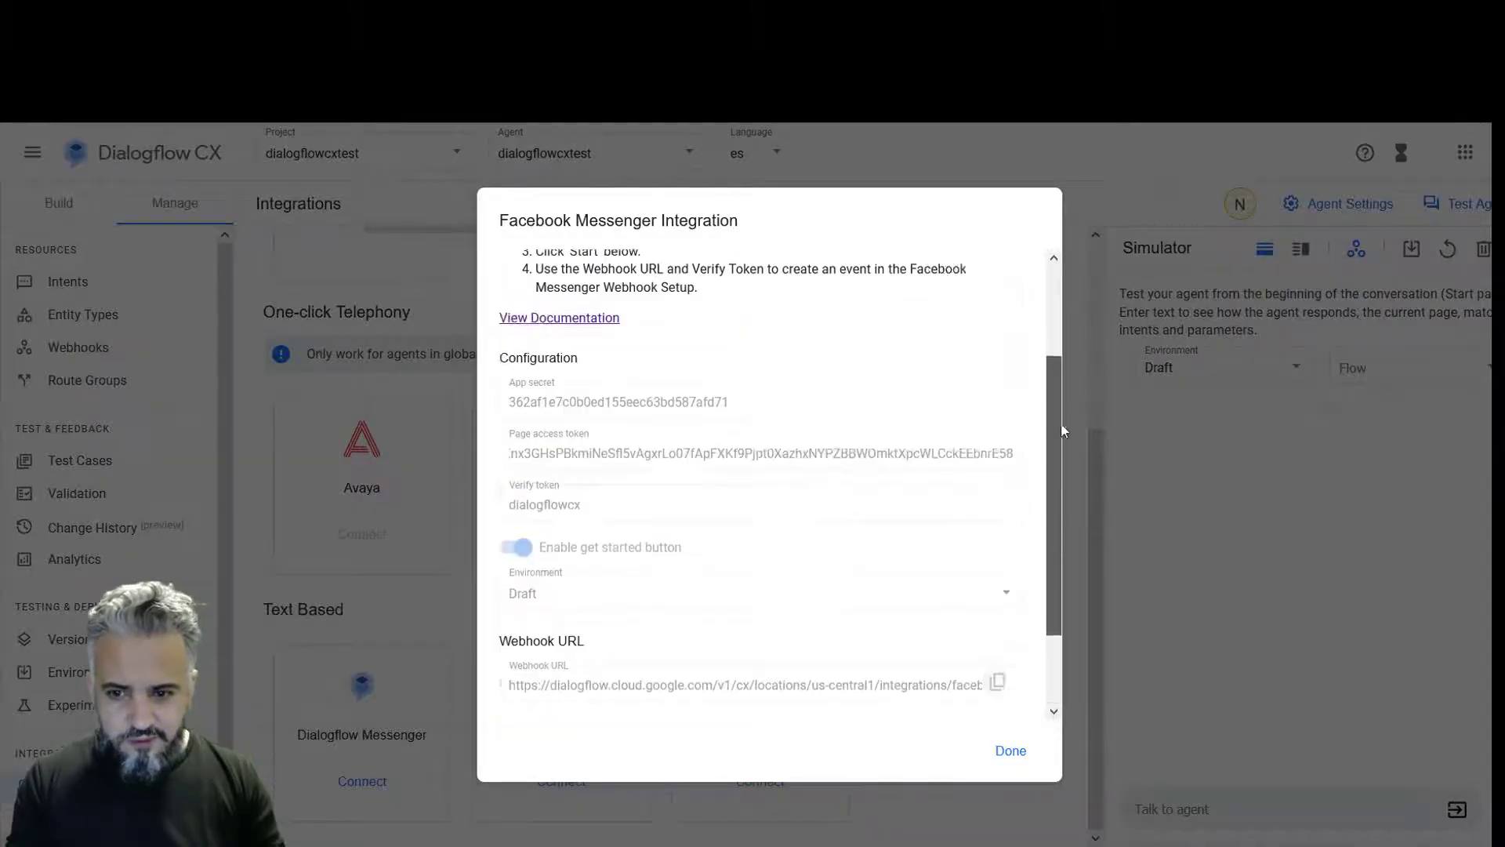
left_click(1011, 751)
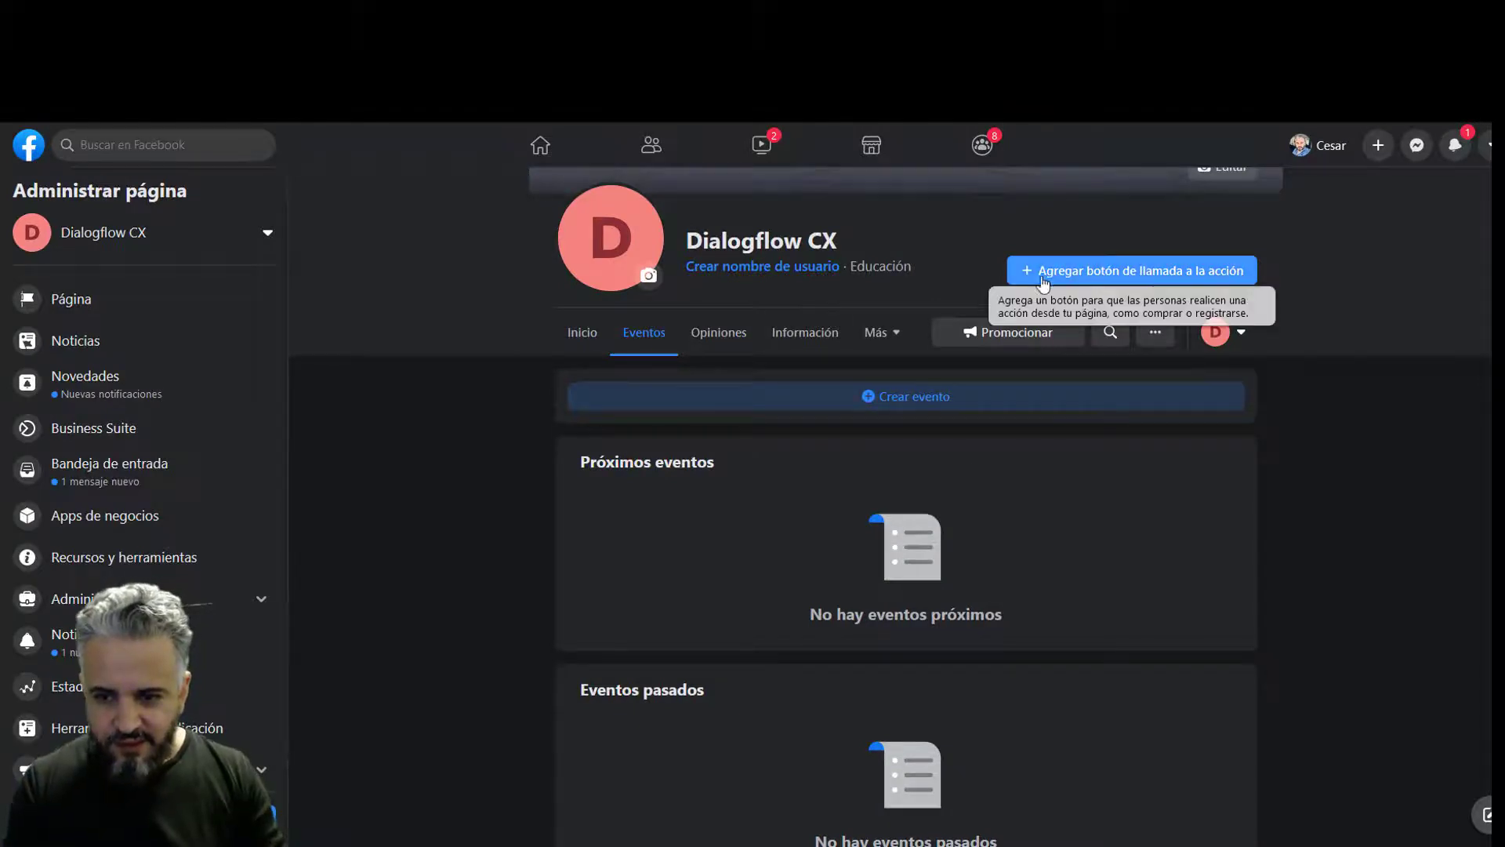
- Add an 'Enviar mensaje' button to the page, deleting Pregunta n.º 1 before saving
left_click(1100, 281)
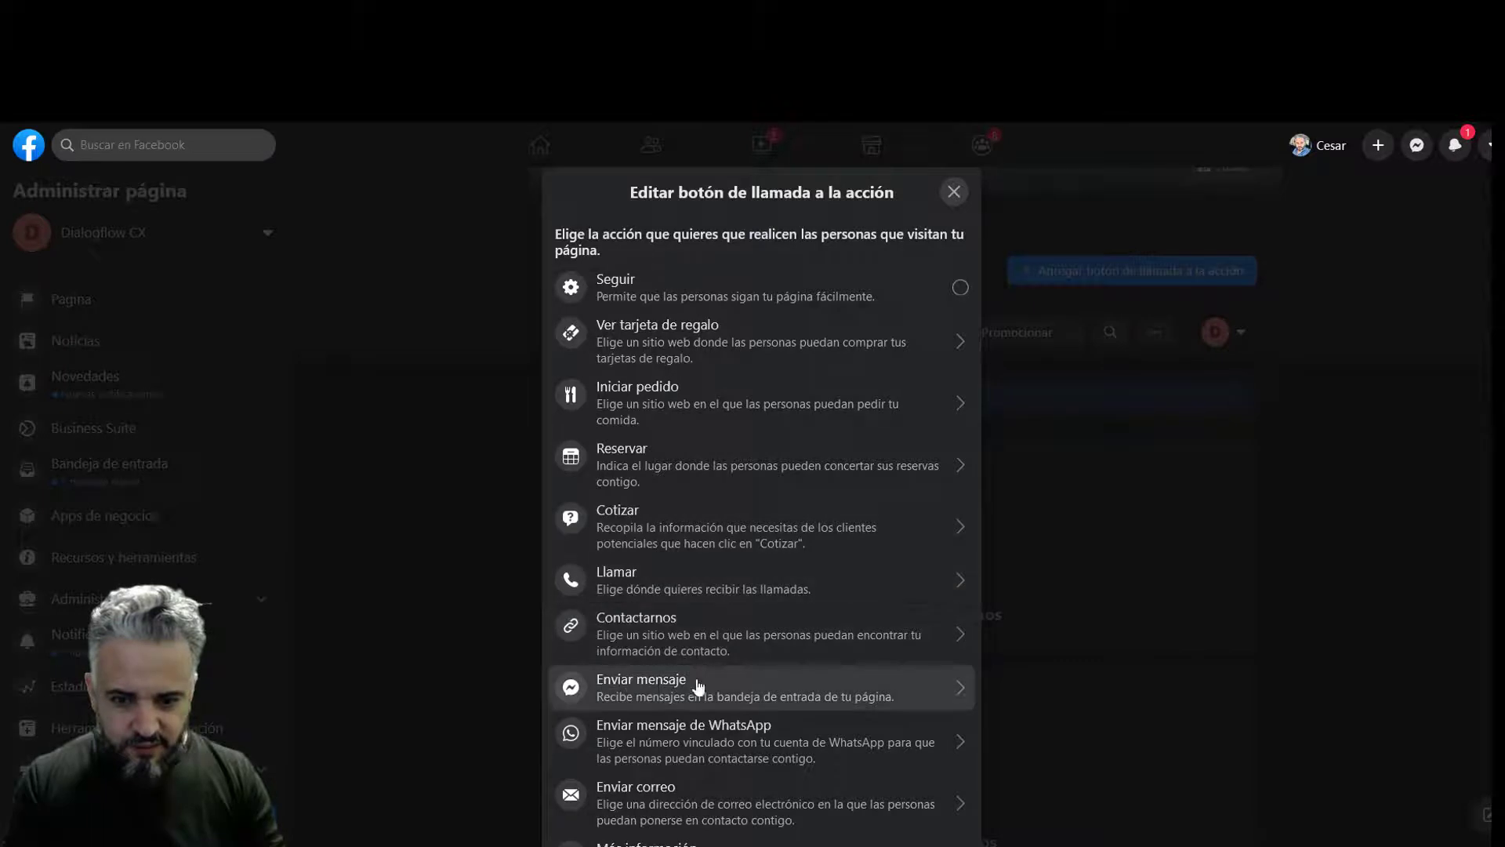
left_click(775, 688)
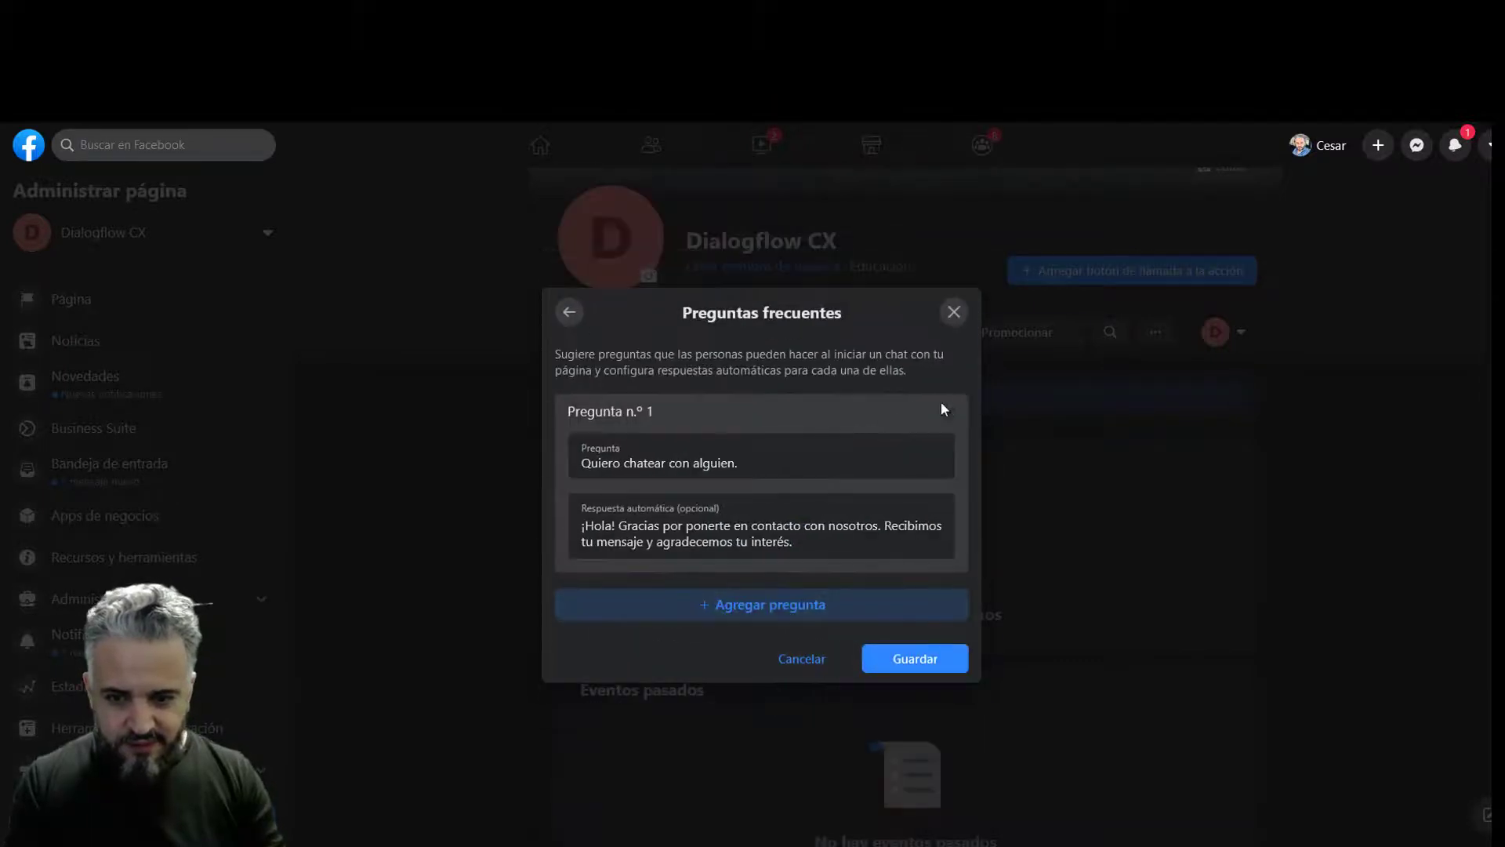
left_click(948, 414)
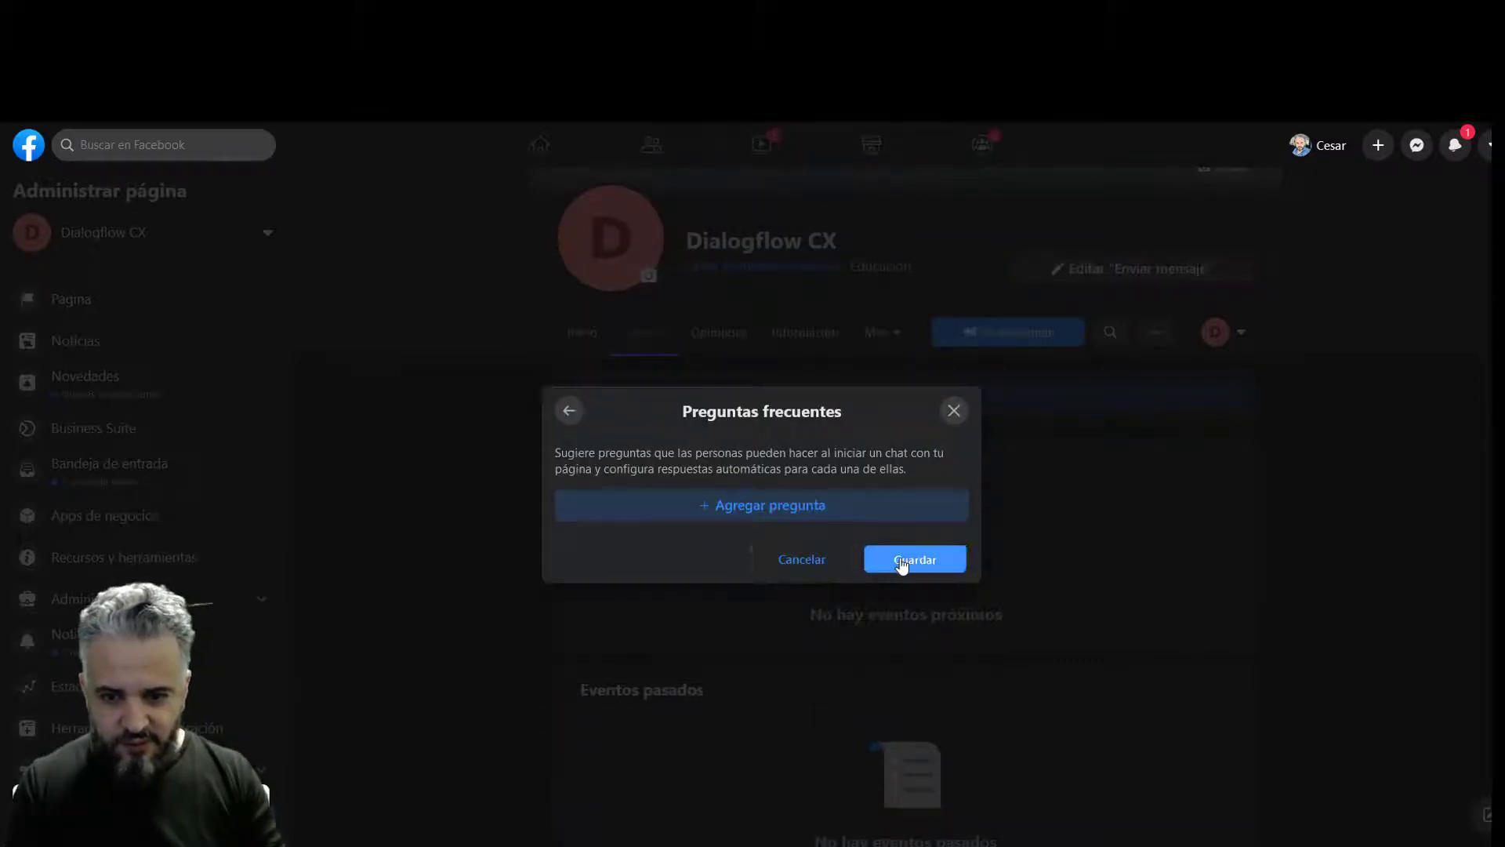
left_click(902, 561)
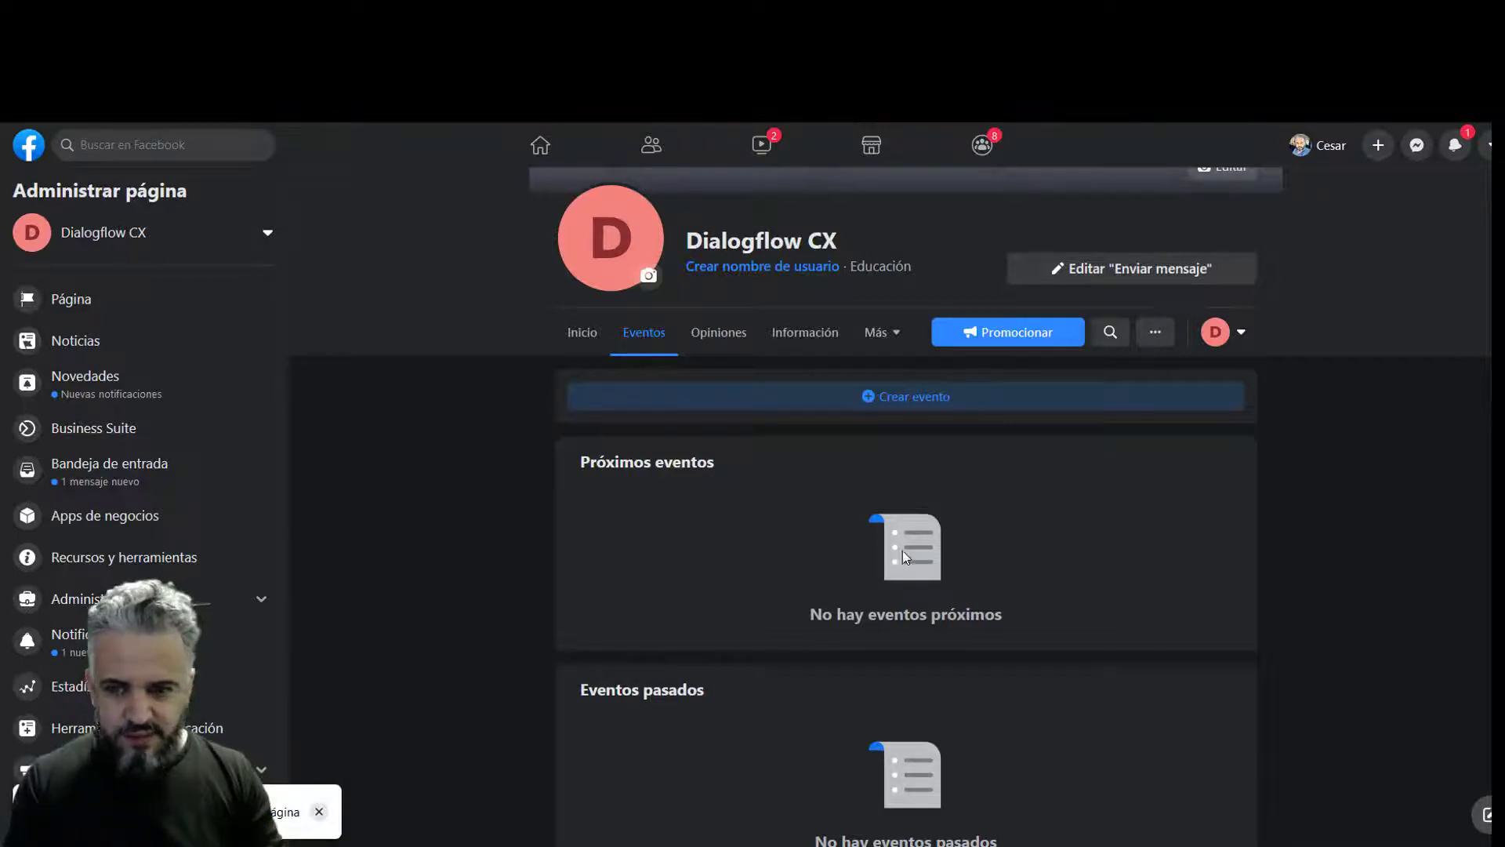
- Test the Enviar mensaje button by sending Empezar and 'hola', receiving 'Bienvenido A Dialogflow CX'
left_click(1126, 271)
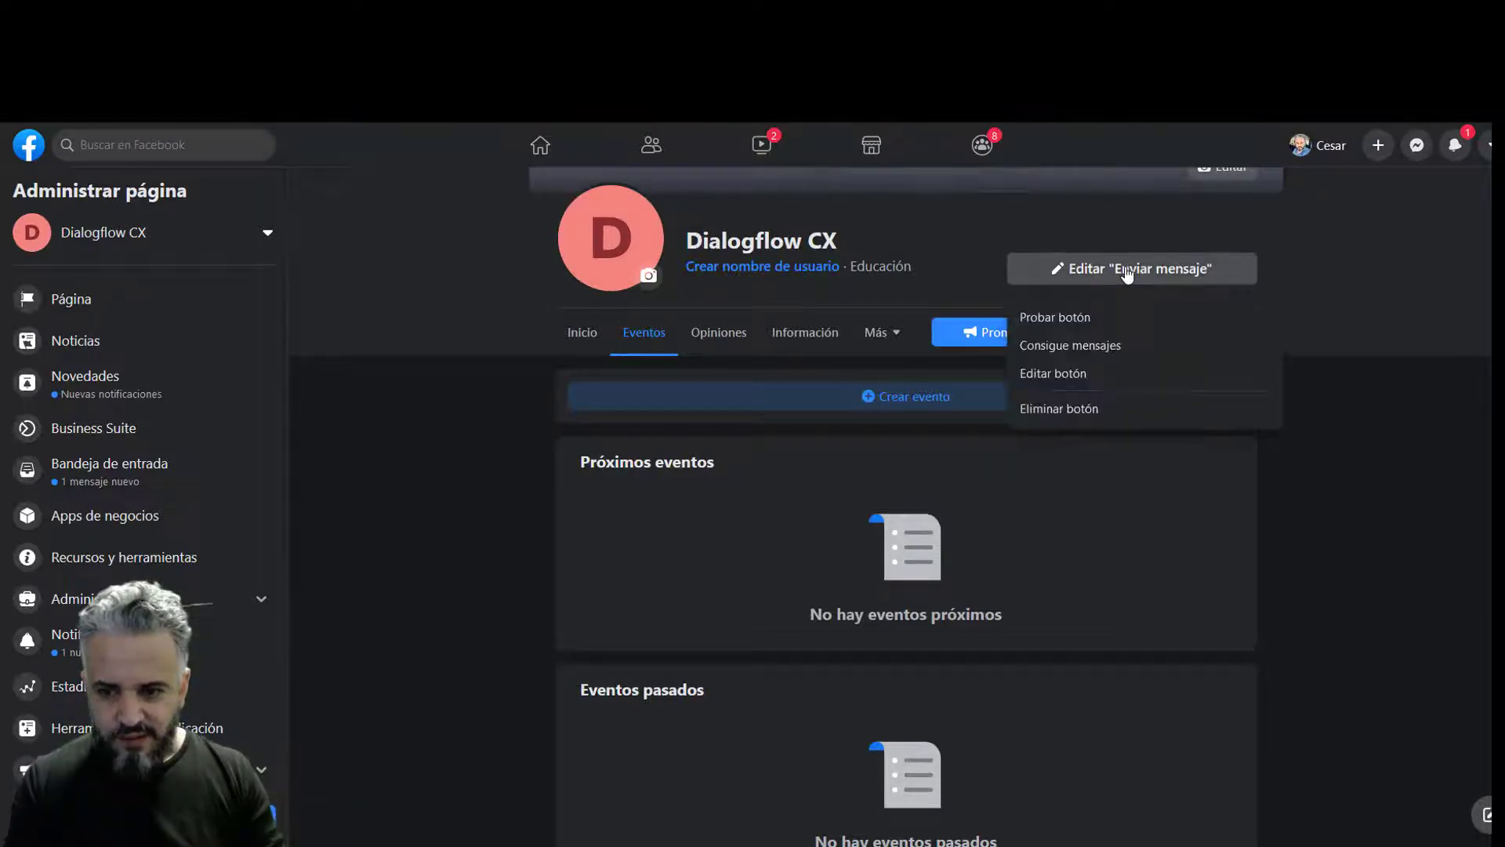
left_click(1092, 318)
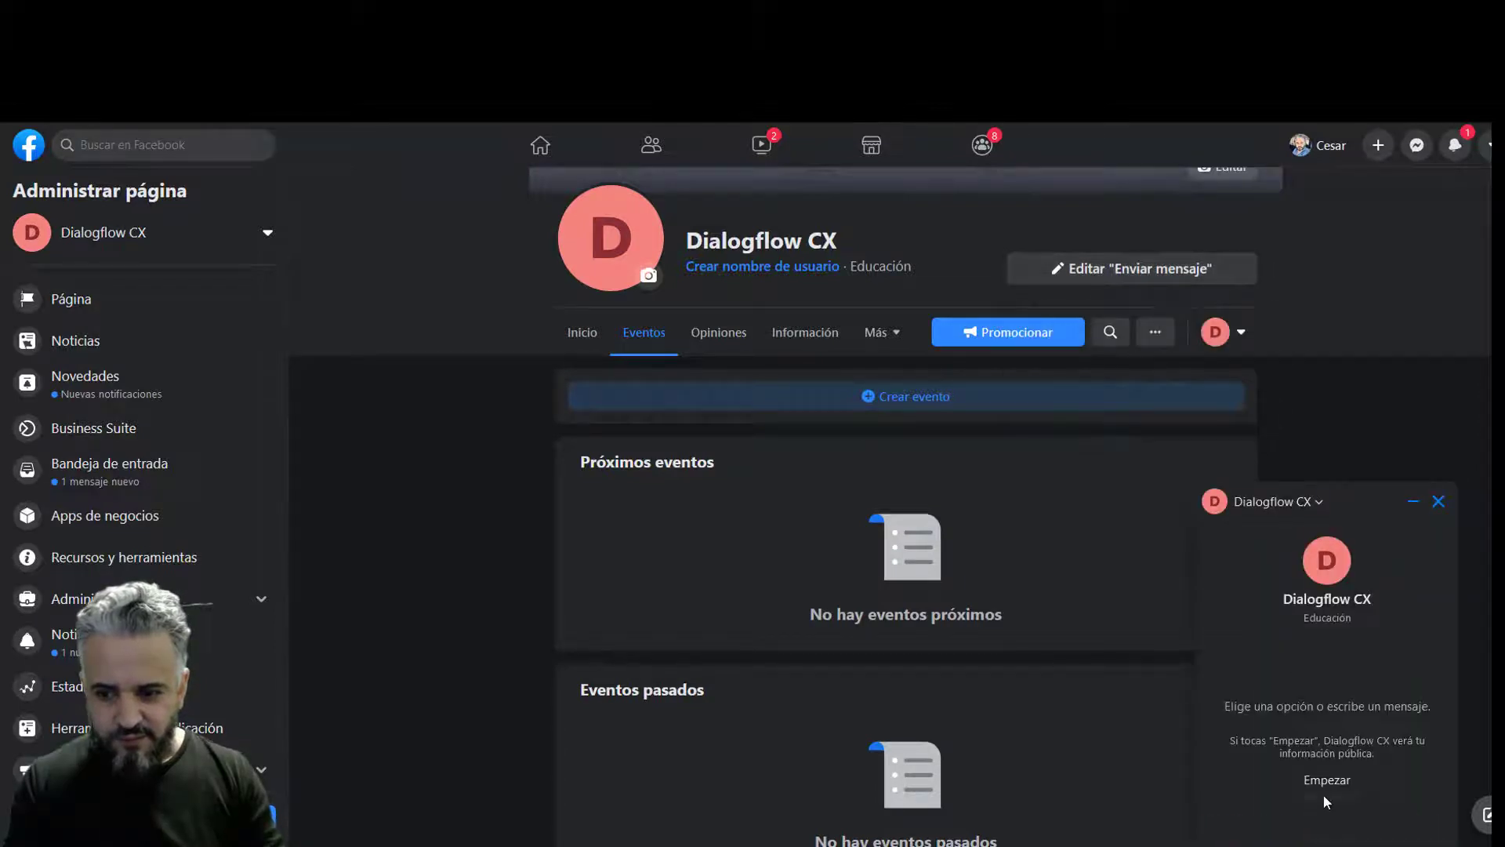
left_click(1337, 783)
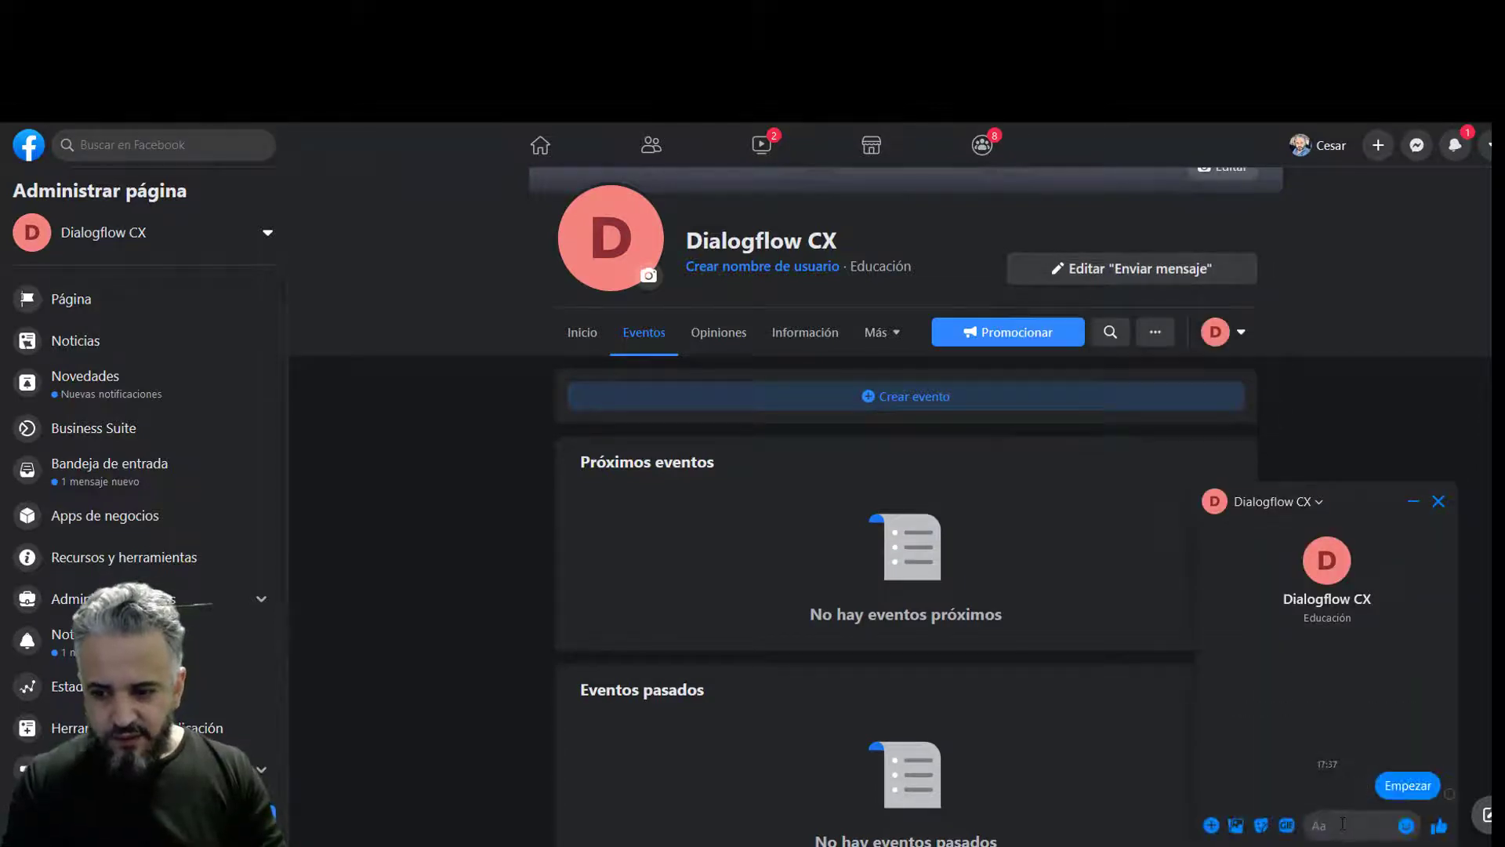
type("hola")
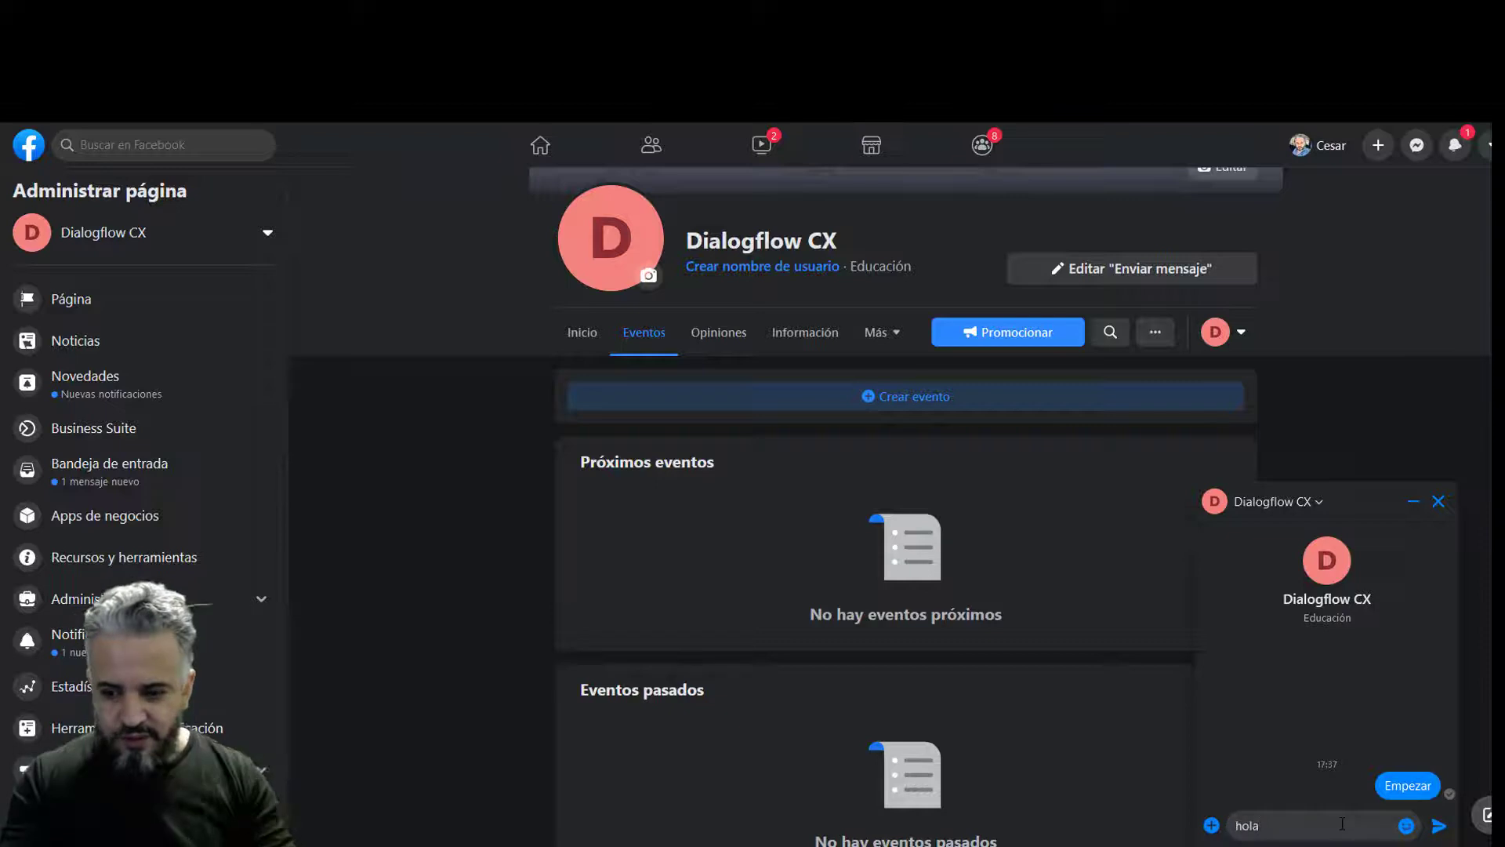
key("Return")
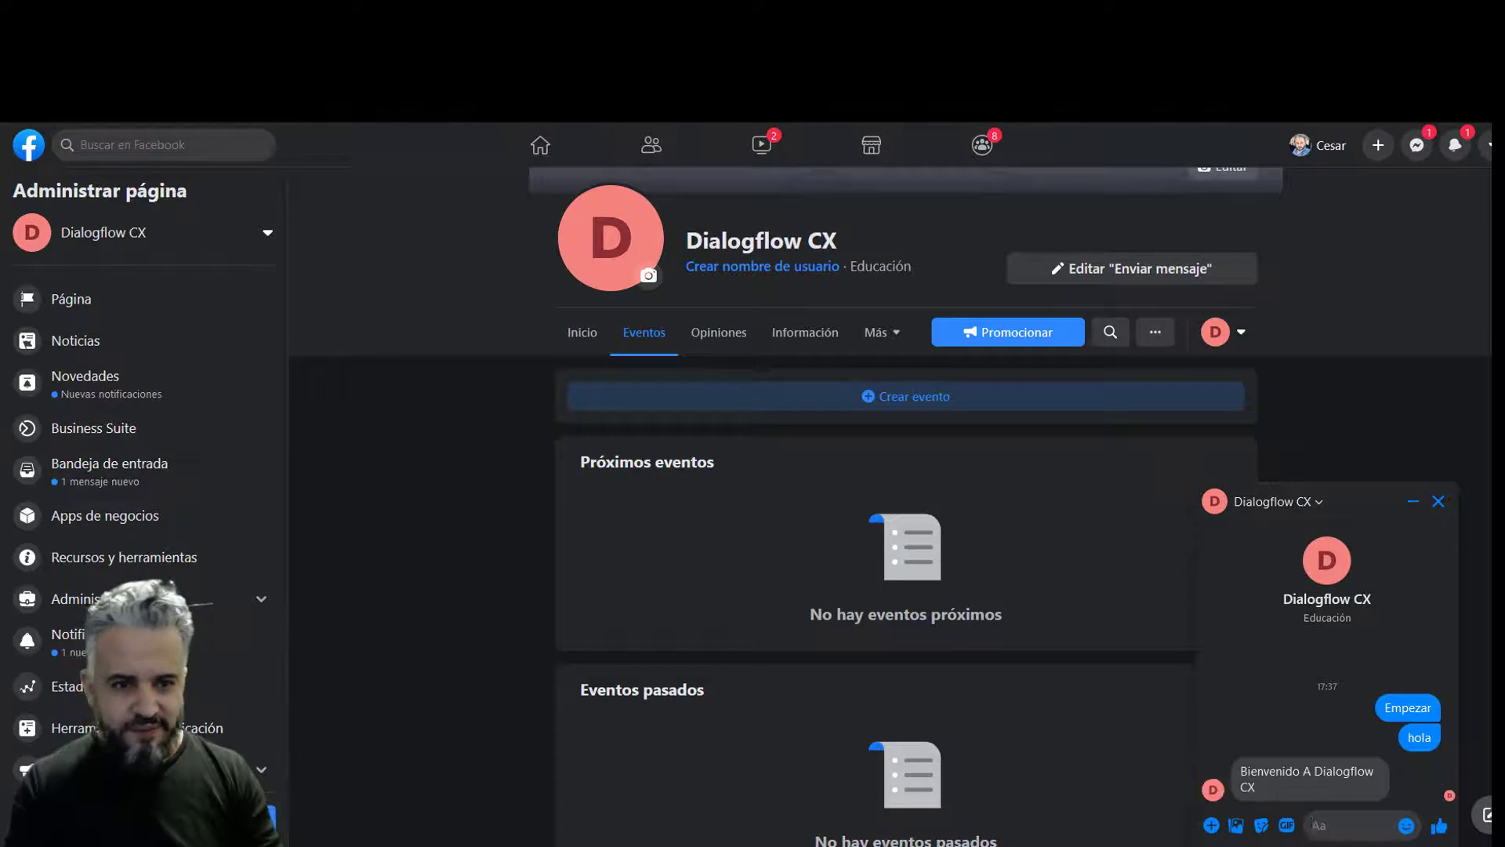
left_click(165, 23)
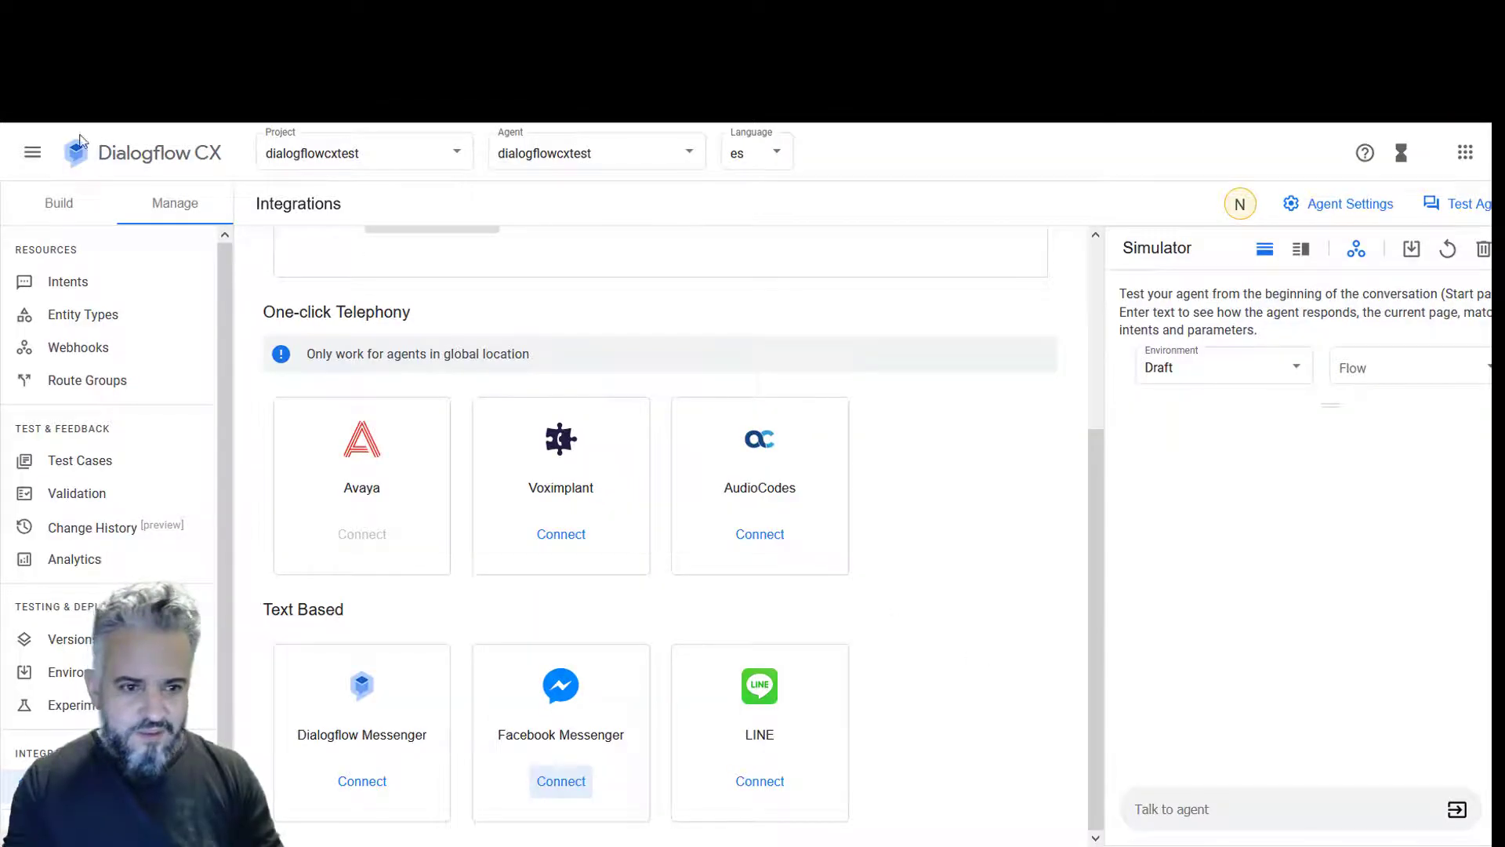
- Append 'Integracion Facebook' to the Start page's Default Welcome Intent reply and save the route
left_click(58, 204)
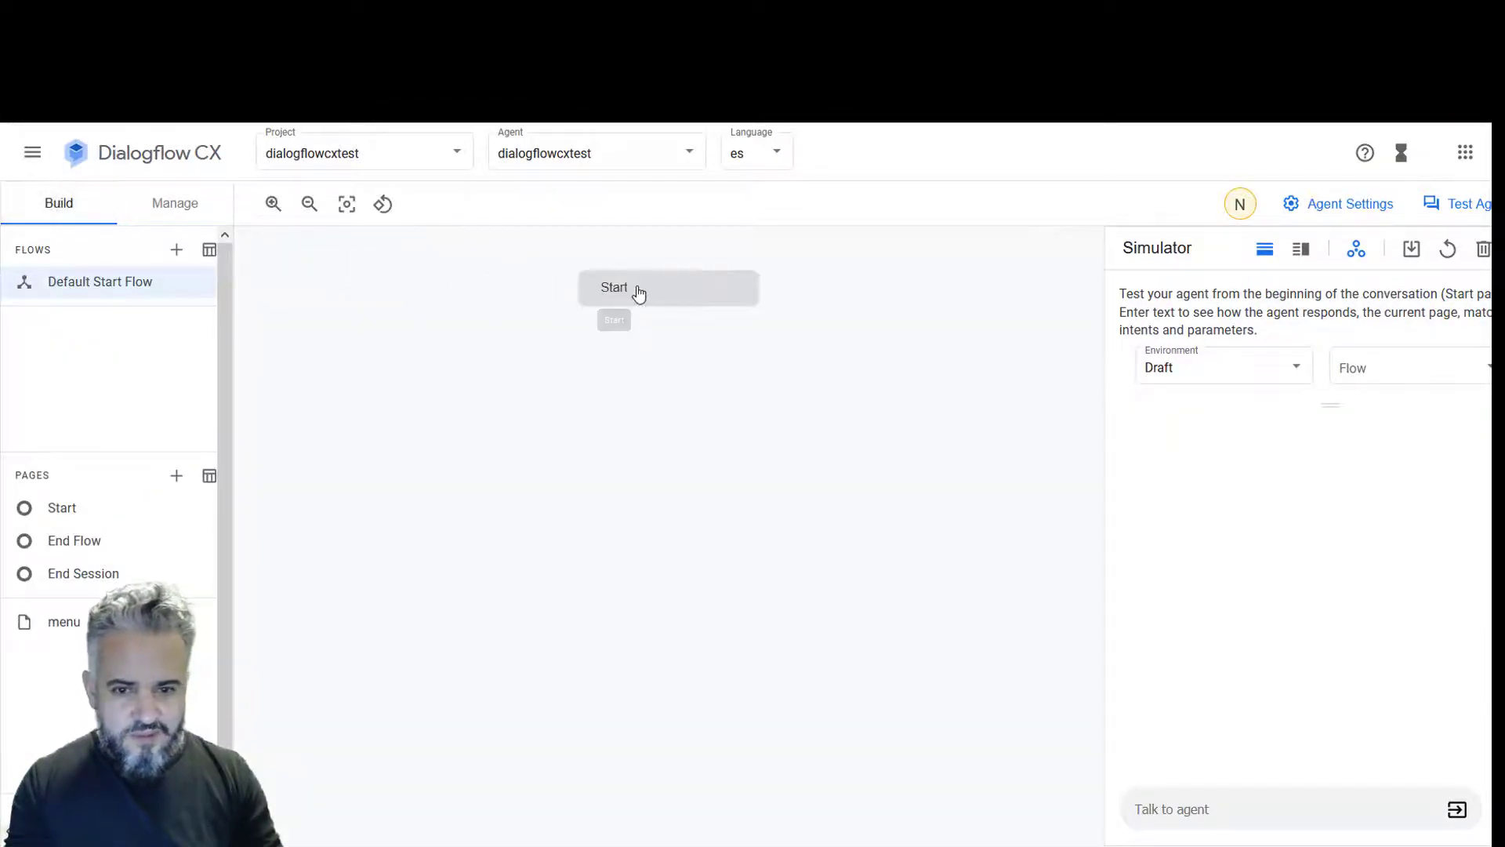
left_click(639, 290)
left_click(635, 367)
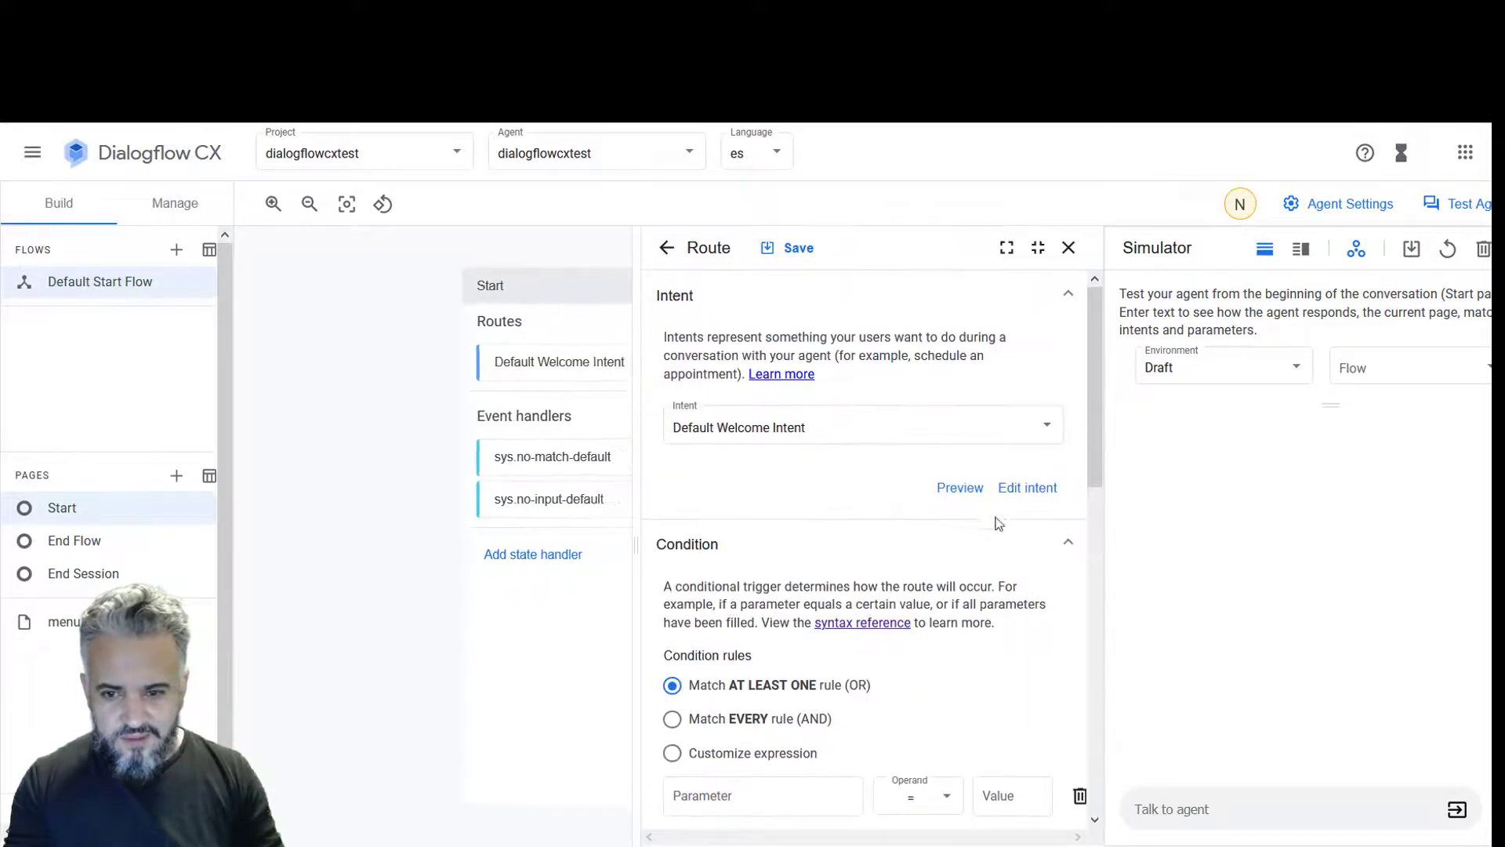
scroll(998, 523, "down", 10)
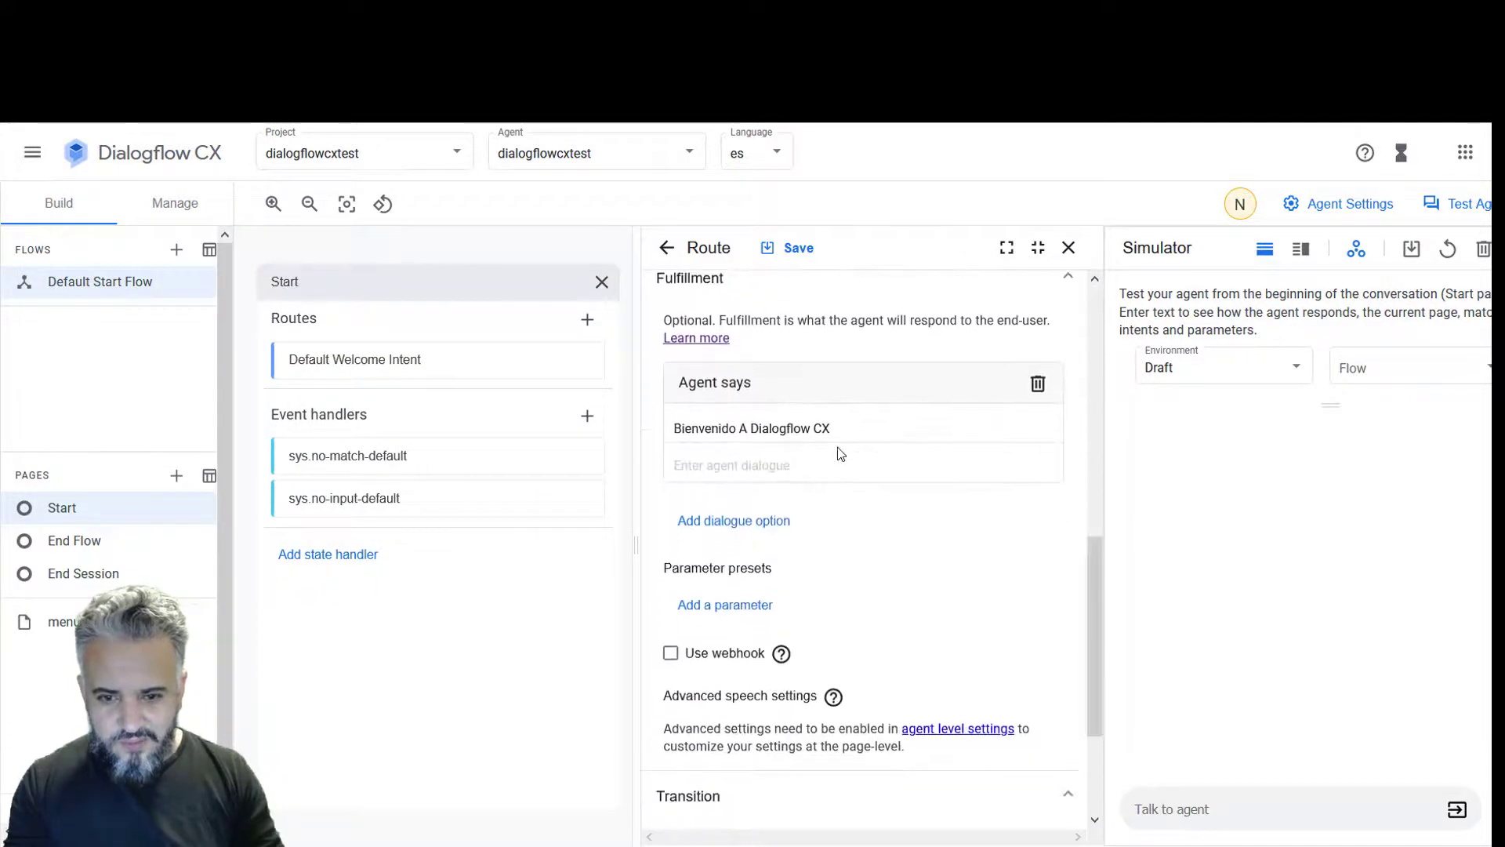
left_click(849, 429)
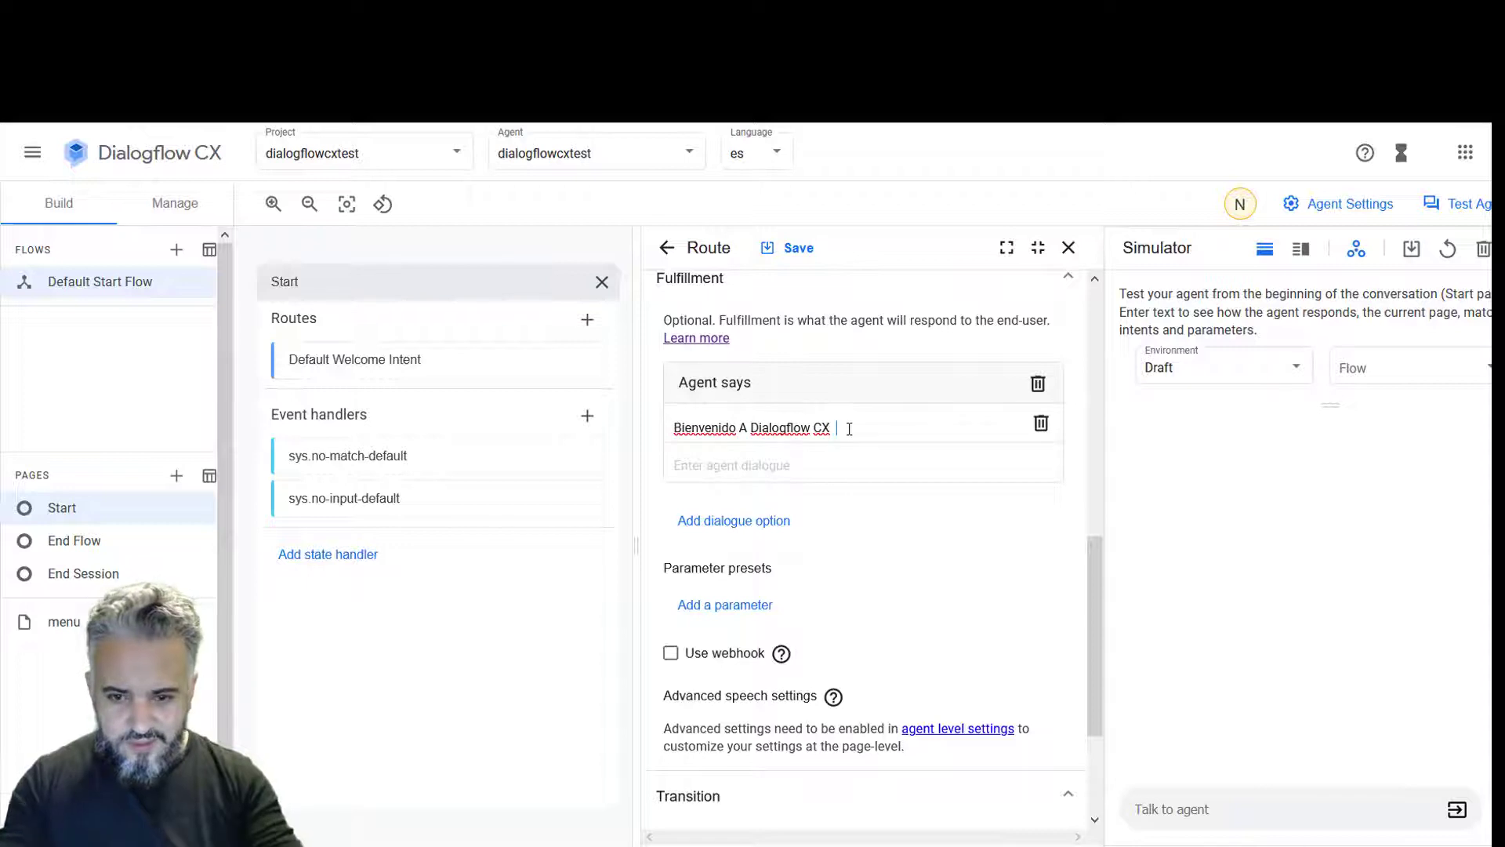
type("Integracion ")
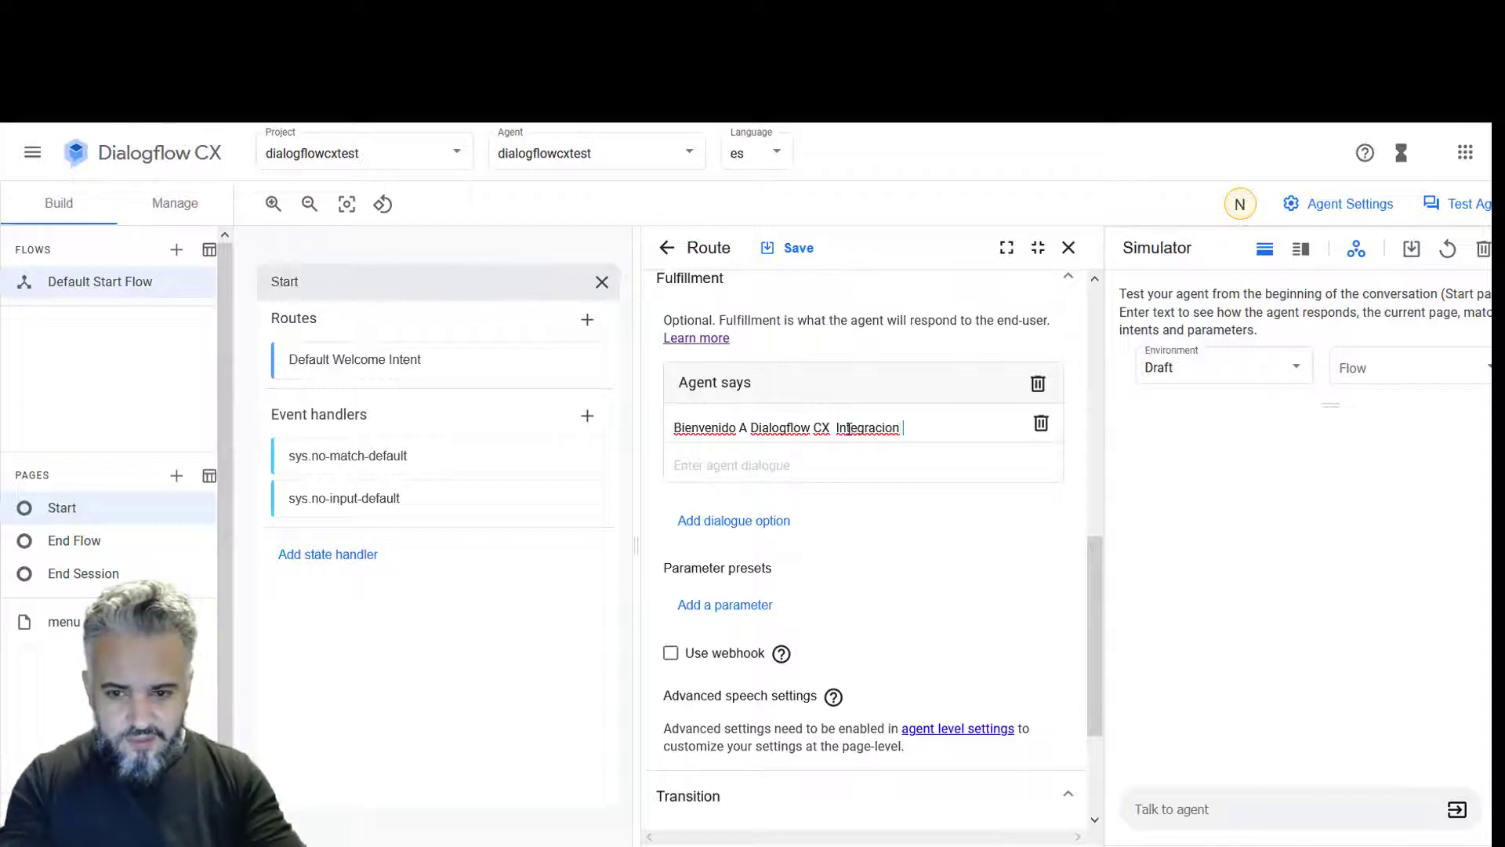
type("F")
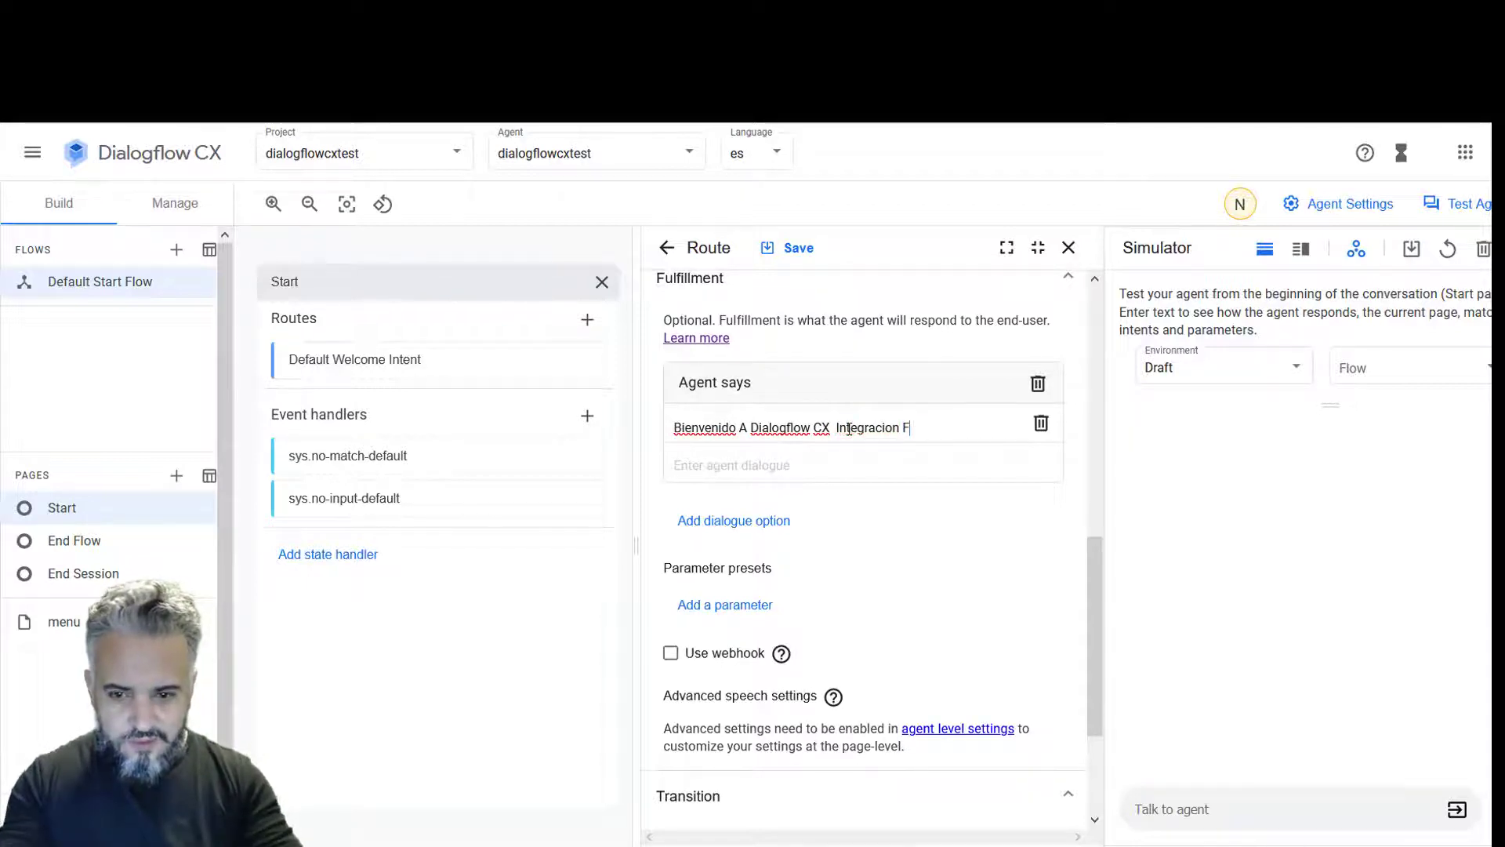
type("acebook")
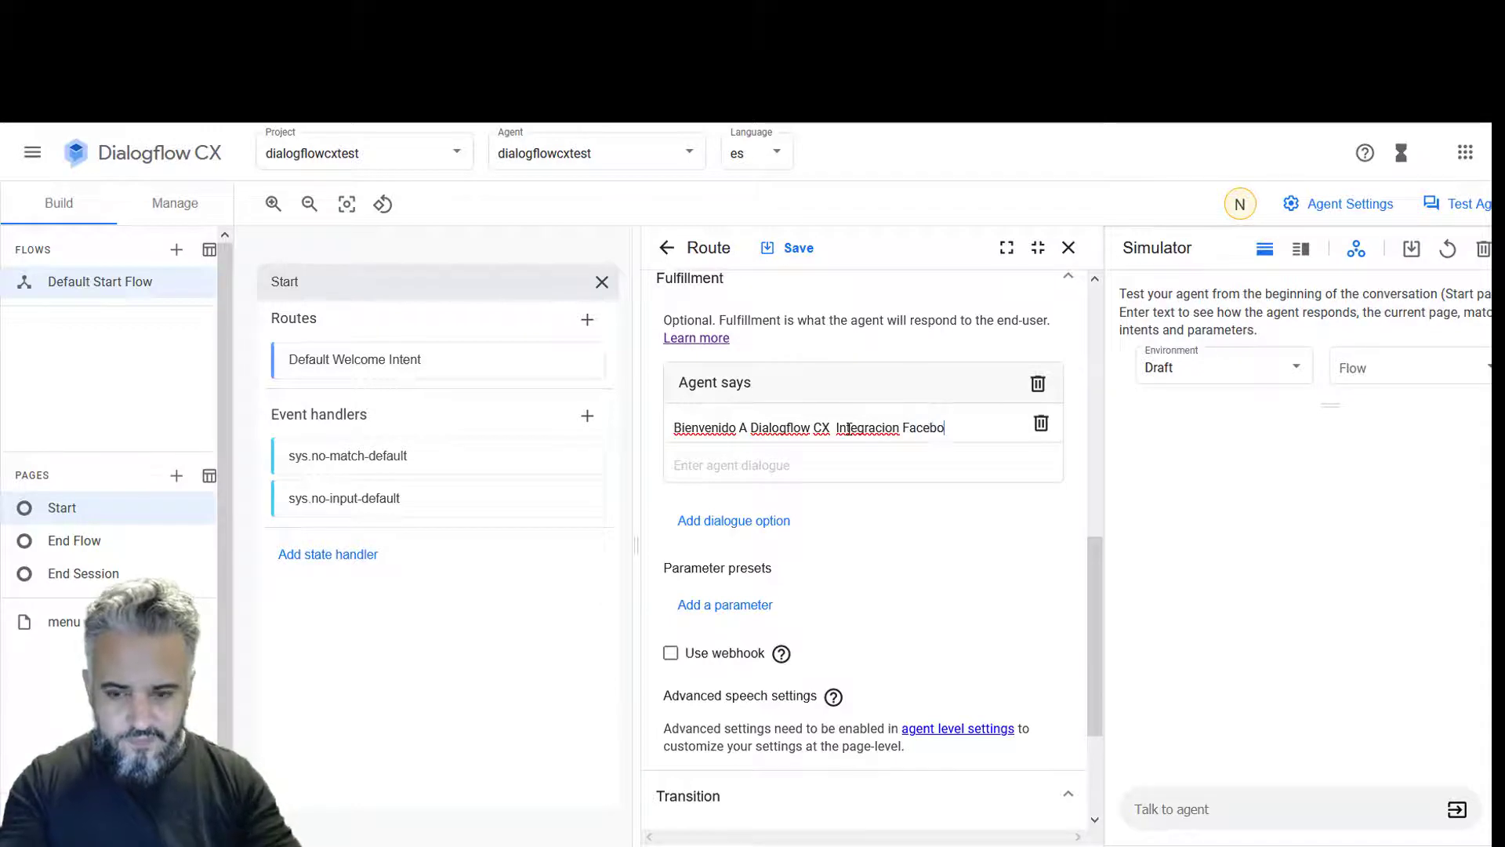
left_click(789, 245)
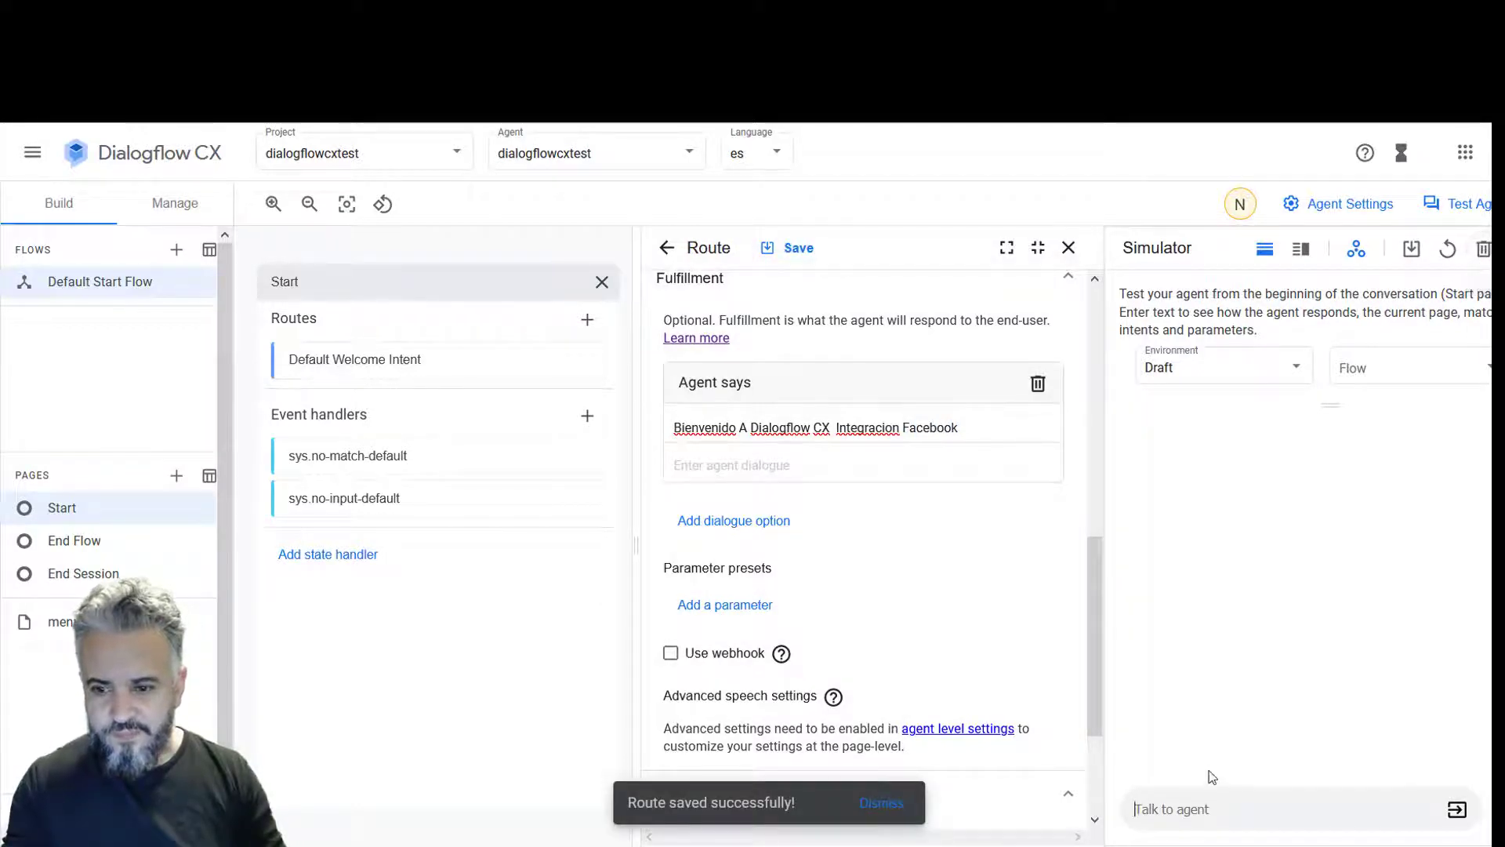
- Send 'hola' in the simulator to test the updated welcome reply
left_click(1190, 809)
type("hola")
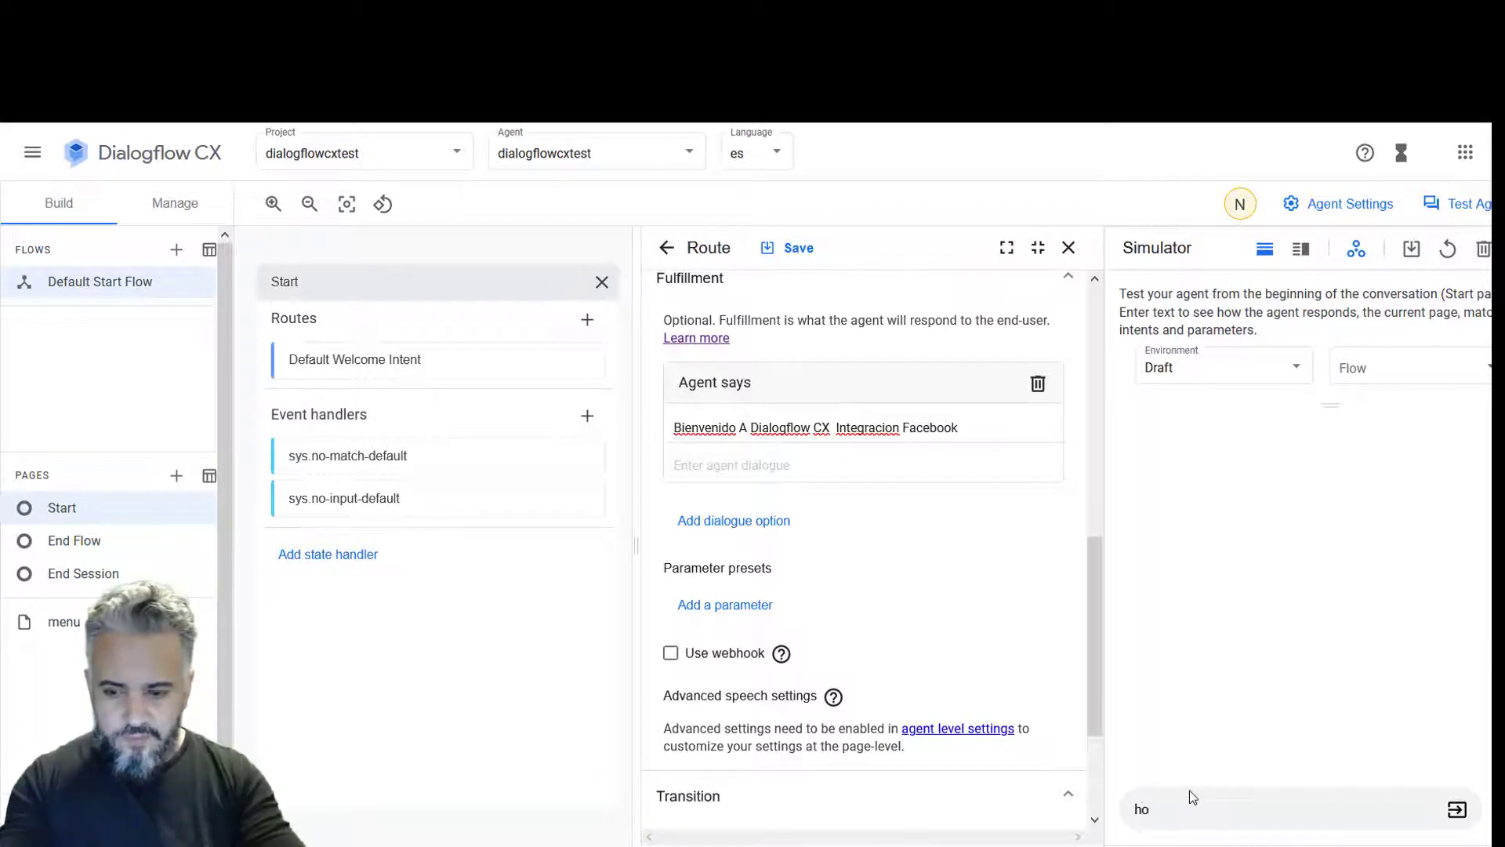
key("Return")
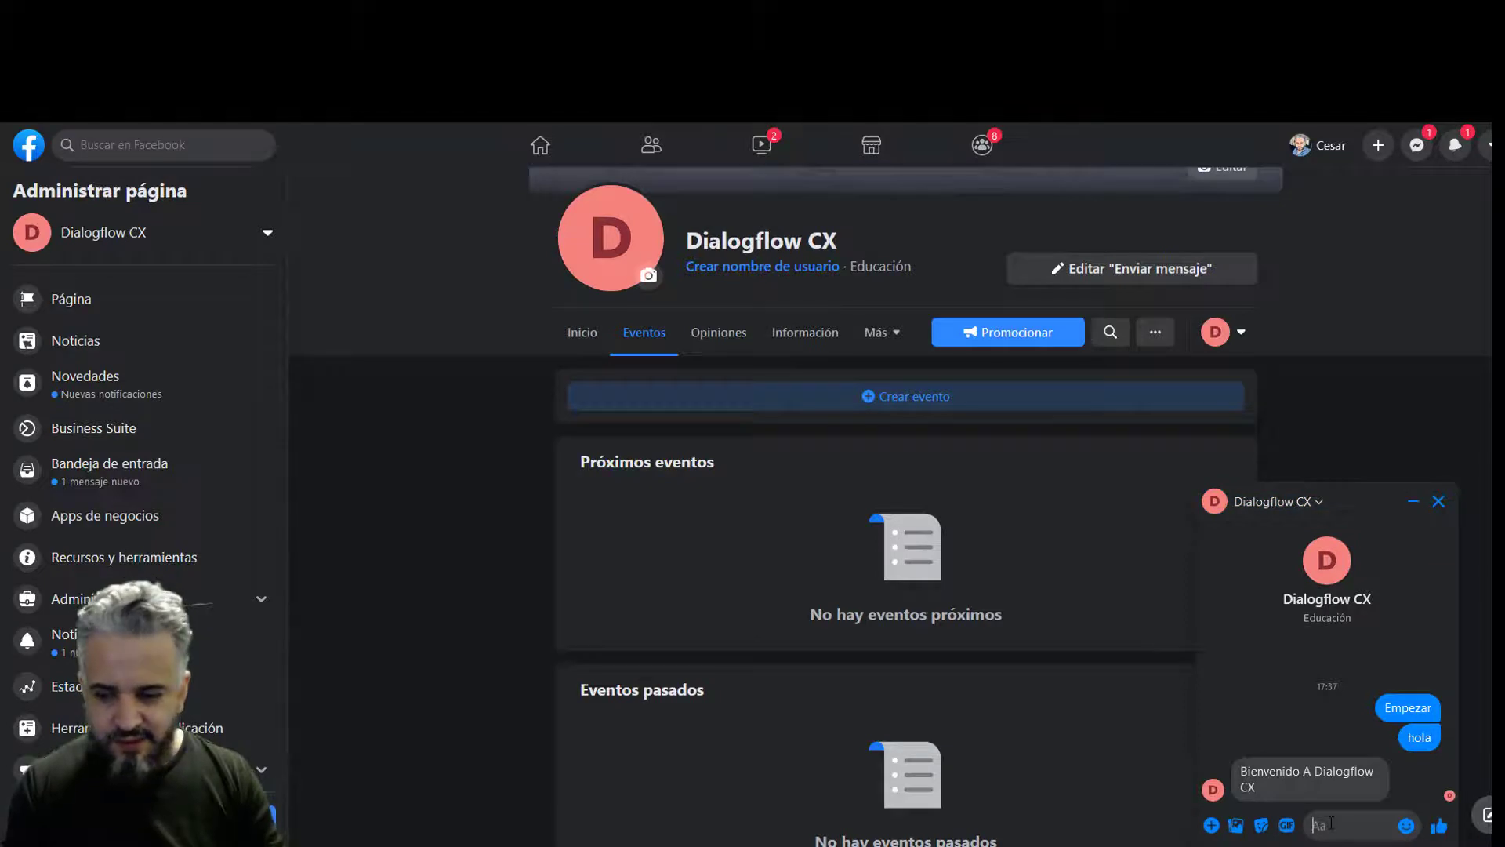
- Send another 'hola' to the Dialogflow CX page in the Messenger chat
type("hola")
key("Return")
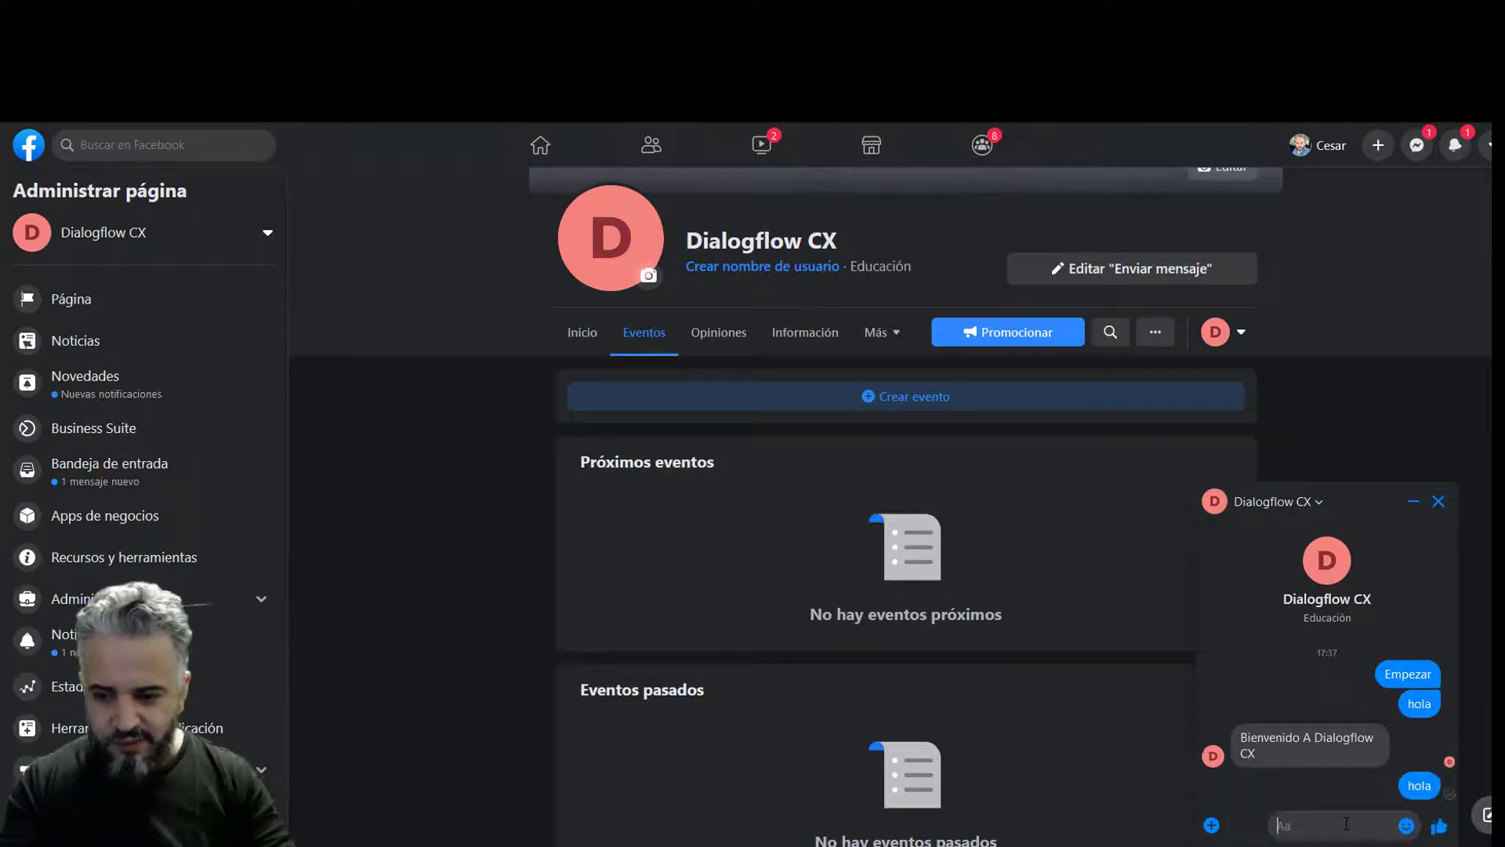